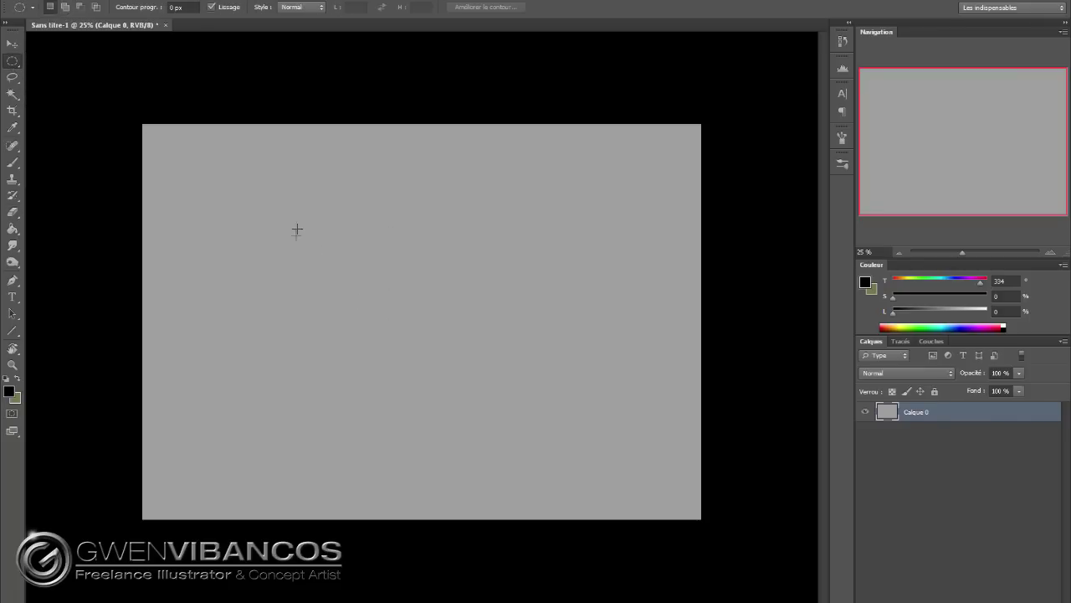
- Add a new layer above the grey background
key("ctrl+shift+alt+n")
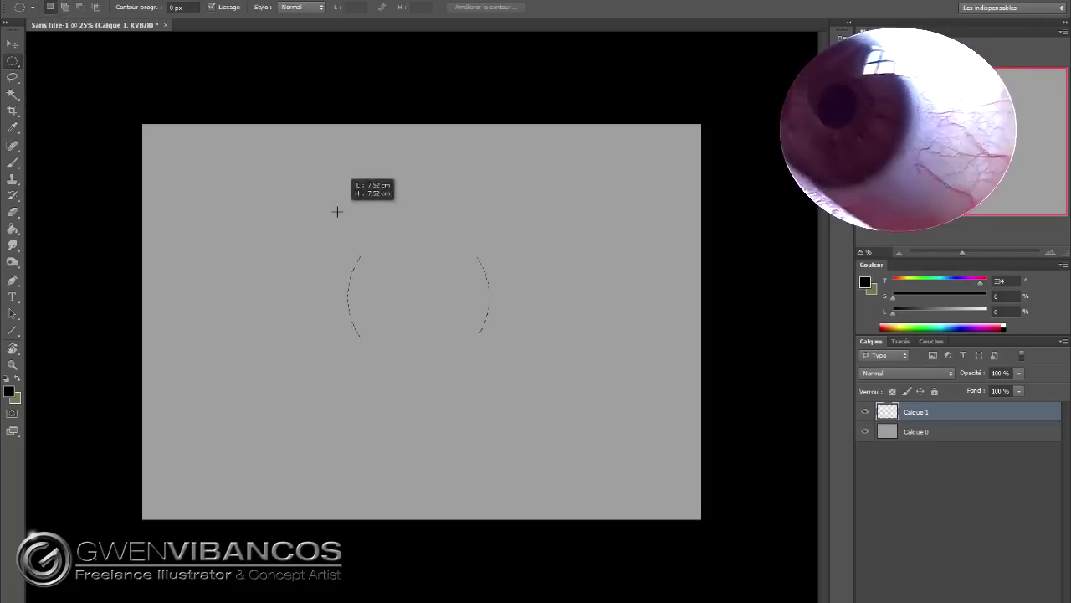
left_click_drag(338, 211, 338, 211)
key("b")
right_click(490, 366)
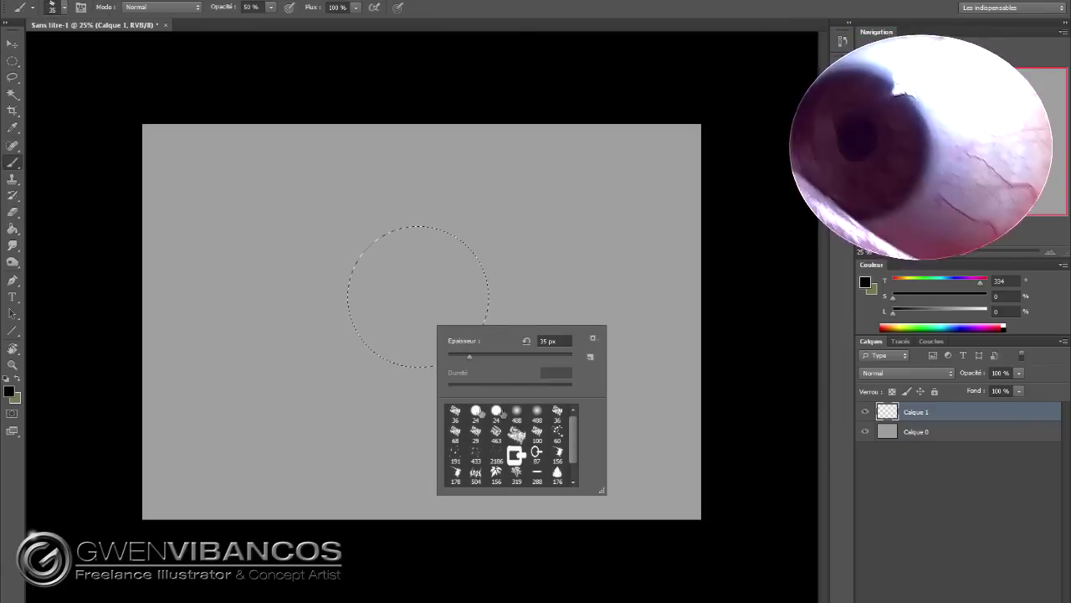
left_click(923, 314)
right_click(423, 255)
left_click_drag(502, 298, 552, 299)
mouse_move(376, 318)
left_mouse_down()
mouse_move(430, 273)
mouse_move(446, 335)
mouse_move(425, 250)
mouse_move(430, 291)
mouse_move(430, 179)
left_mouse_up()
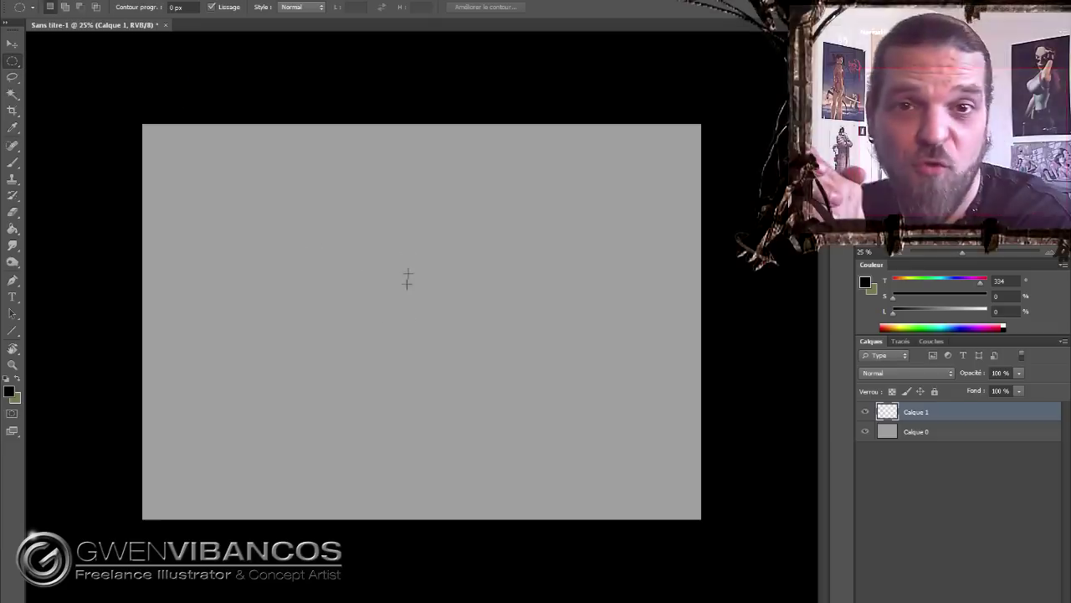
- Select a circle in the middle of the canvas and shade it with dark tones using a large soft brush
left_click_drag(351, 230, 489, 367)
key("b")
right_click(437, 323)
left_click_drag(468, 276, 536, 276)
key("Return")
mouse_move(385, 276)
left_mouse_down()
mouse_move(454, 251)
mouse_move(667, 287)
left_mouse_up()
- Paint light grey tones at 73% lightness over the sphere with a soft brush and adjust its levels
left_click_drag(920, 311, 960, 312)
left_click_drag(368, 251, 419, 287)
right_click(419, 287)
left_click_drag(486, 314, 444, 314)
key("Return")
left_click_drag(385, 251, 542, 243)
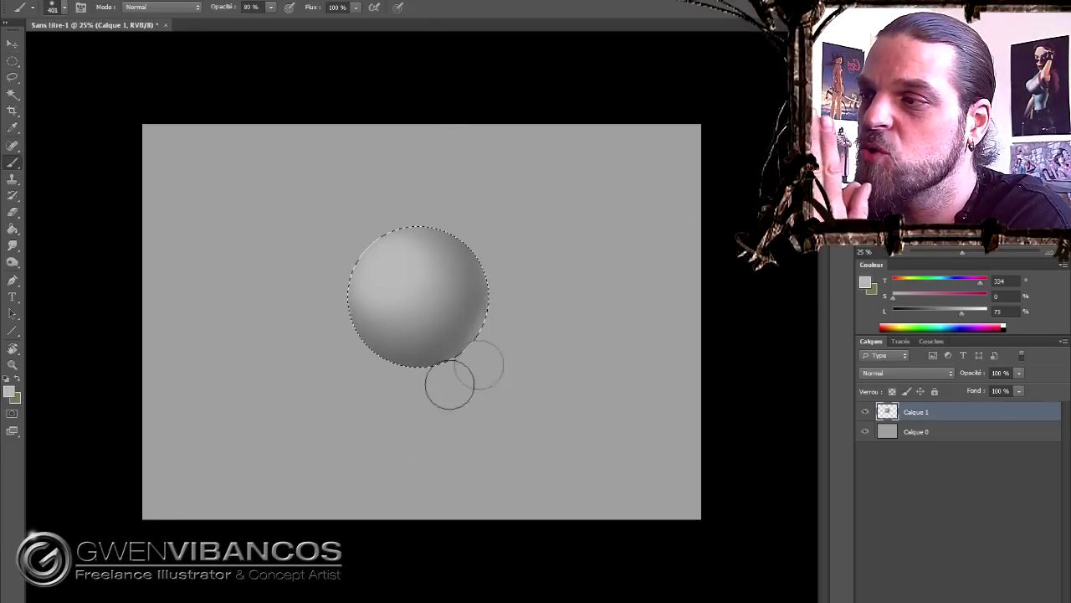
key("ctrl+l")
key("Return")
- Add a new layer and paint a dark-edged oval iris on the sphere's upper-left front with a textured brush at 50% opacity
key("ctrl+shift+alt+n")
key("ctrl+plus")
right_click(390, 274)
mouse_move(469, 304)
left_mouse_down()
mouse_move(446, 308)
mouse_move(456, 308)
left_mouse_up()
key("Return")
left_click_drag(376, 247, 354, 297)
right_click(376, 241)
key("Return")
key("5")
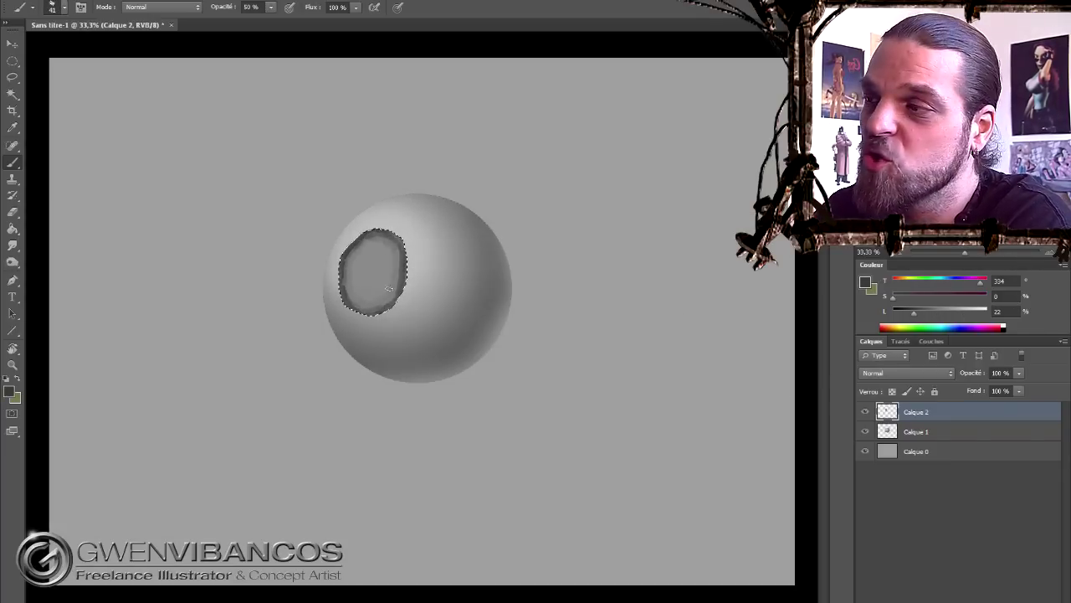
- Shade the iris softly inside its selection, deselect it and add a near-black oval pupil
right_click(400, 265)
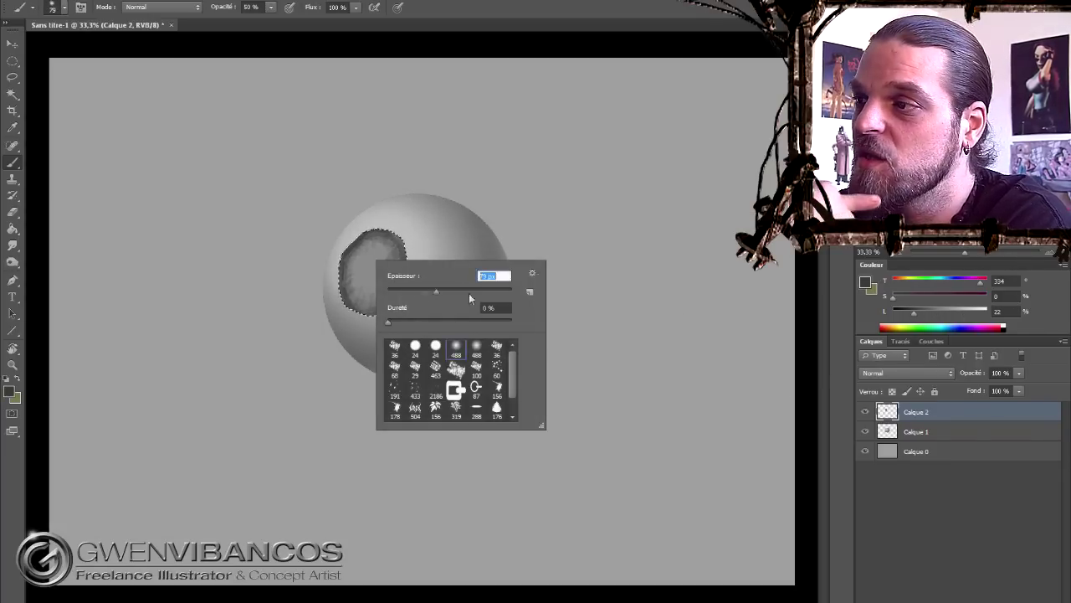
key("Return")
key("ctrl+d")
key("e")
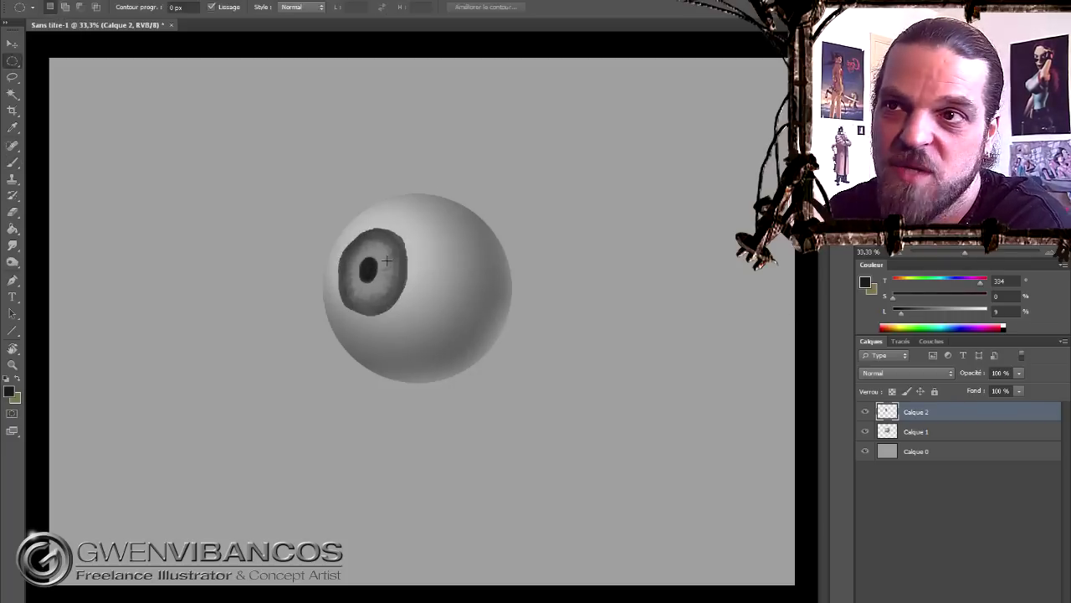
- Enlarge the iris slightly and darken its outer rim with the brush
key("b")
left_click(350, 248, "alt")
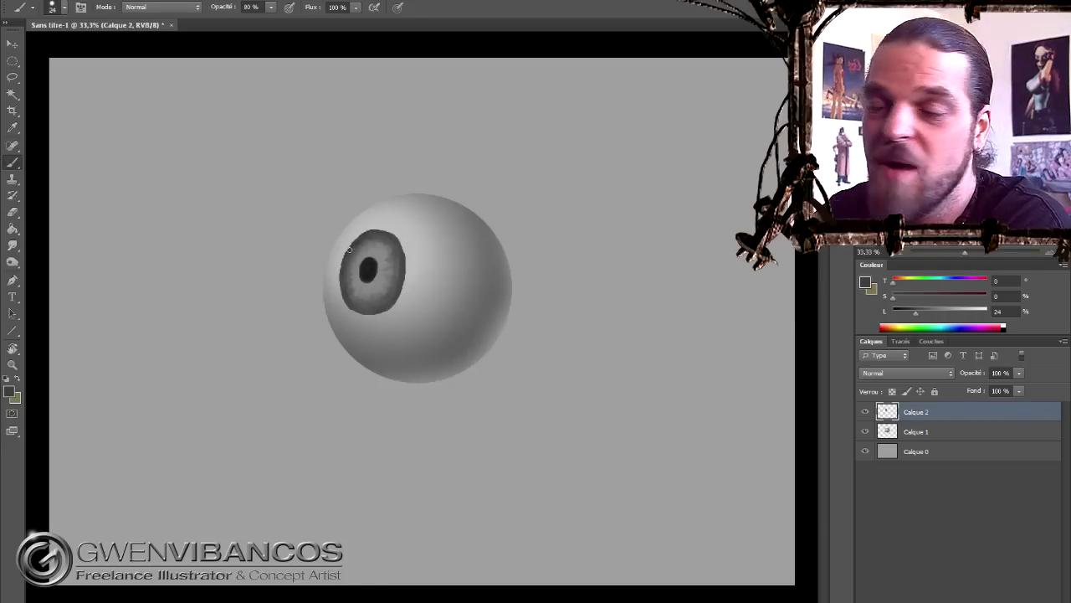
key("ctrl+t")
key("Return")
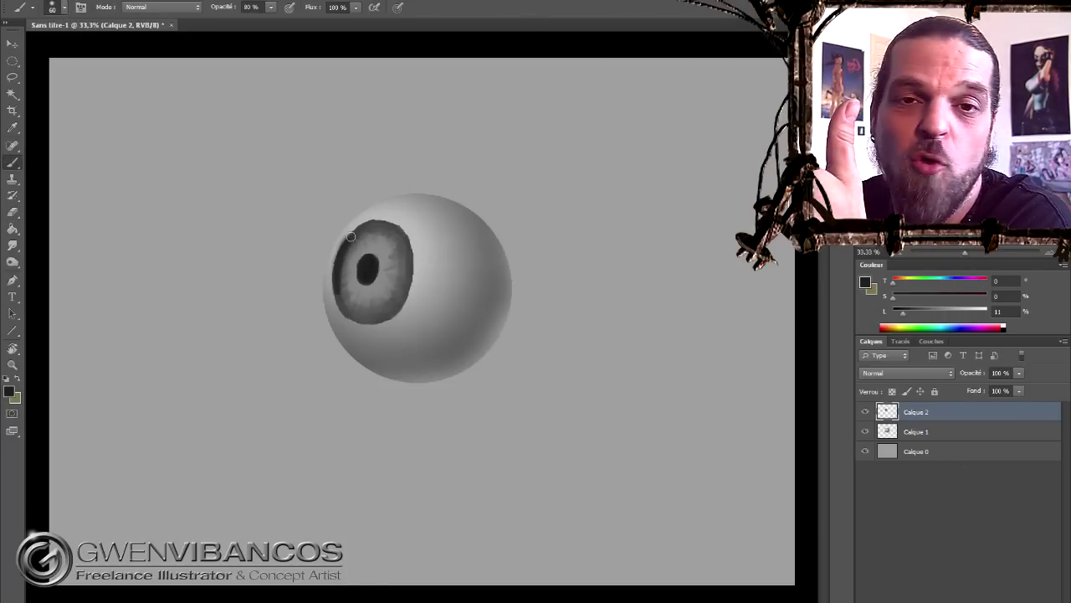
left_click_drag(343, 243, 368, 322)
- Scale down the iris and sphere layers together and darken the background layer with Hue/Saturation
left_click(916, 431, "shift")
key("ctrl+t")
key("Return")
left_click(915, 451)
key("ctrl+u")
key("Return")
- Refine the iris detail and paint white reflections over the top of the pupil on a new layer
left_click(916, 411)
right_click(400, 289)
key("Return")
key("ctrl+plus")
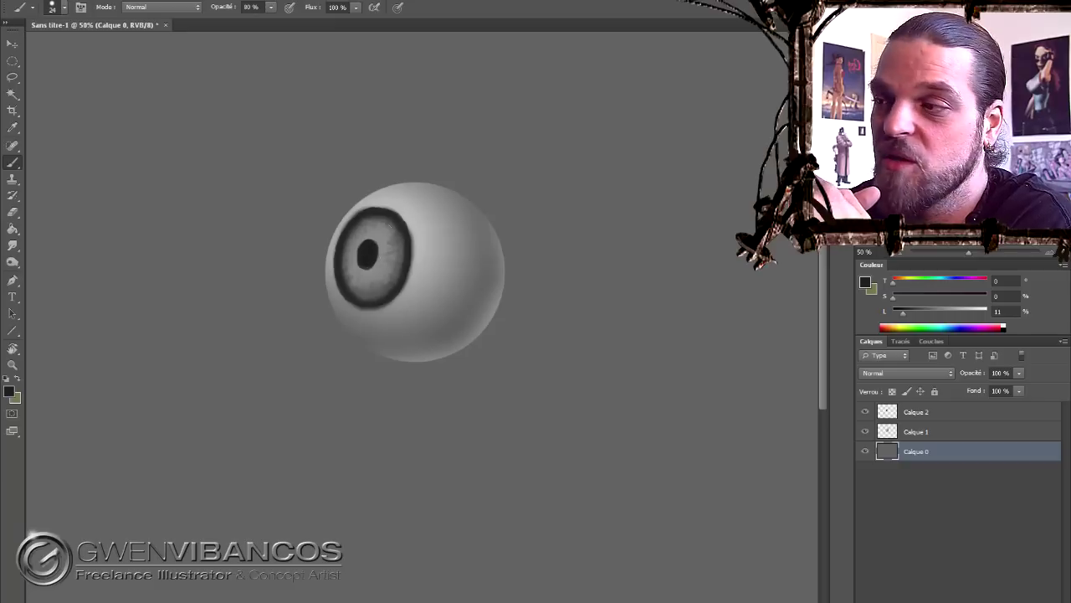
left_click(915, 411)
left_click(994, 354)
left_click_drag(902, 312, 971, 311)
key("bracketright")
key("bracketright")
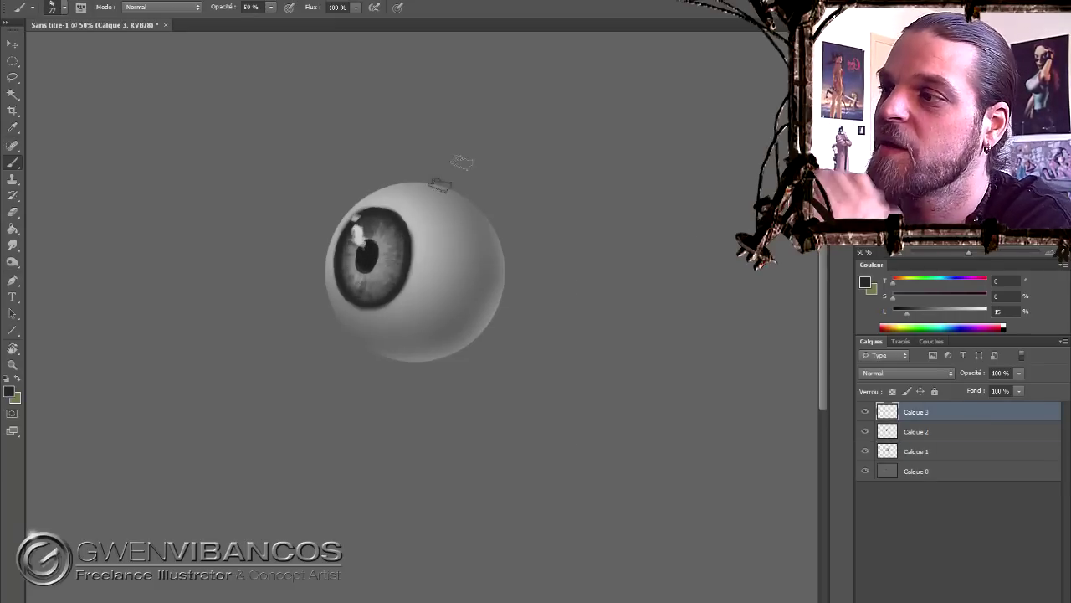
- Brush lighter textured tones into the lower part of the iris
left_click(372, 279, "alt")
key("bracketleft")
key("bracketleft")
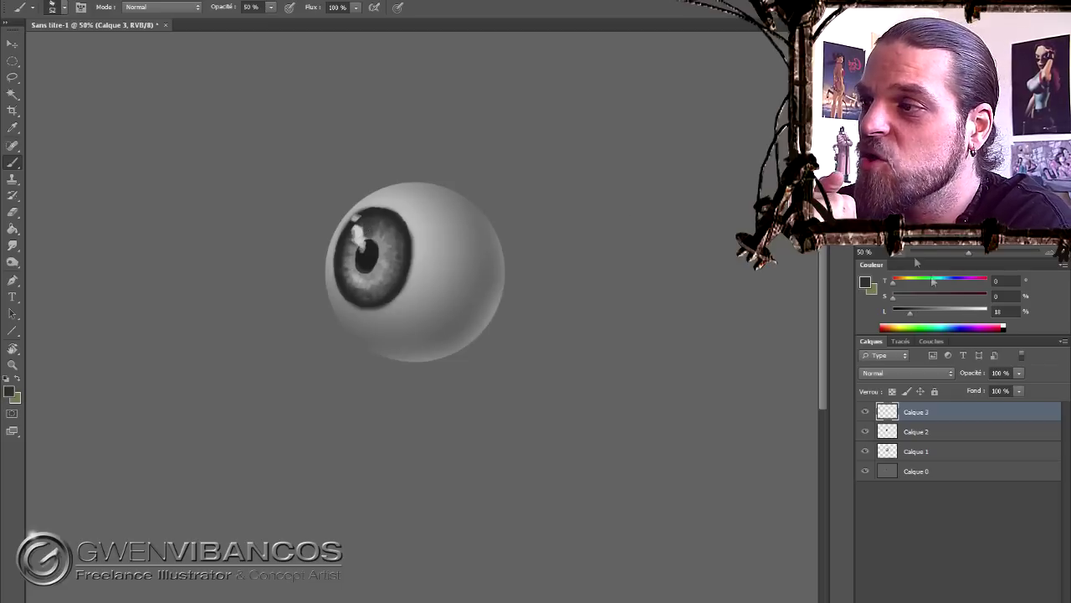
- Tint the sphere layer slightly yellow-green with Color Balance
key("ctrl+b")
left_click_drag(813, 331, 792, 317)
key("Return")
- Try tinting only the iris layer purple with Color Balance
left_click(915, 431)
key("ctrl+b")
left_click(715, 366)
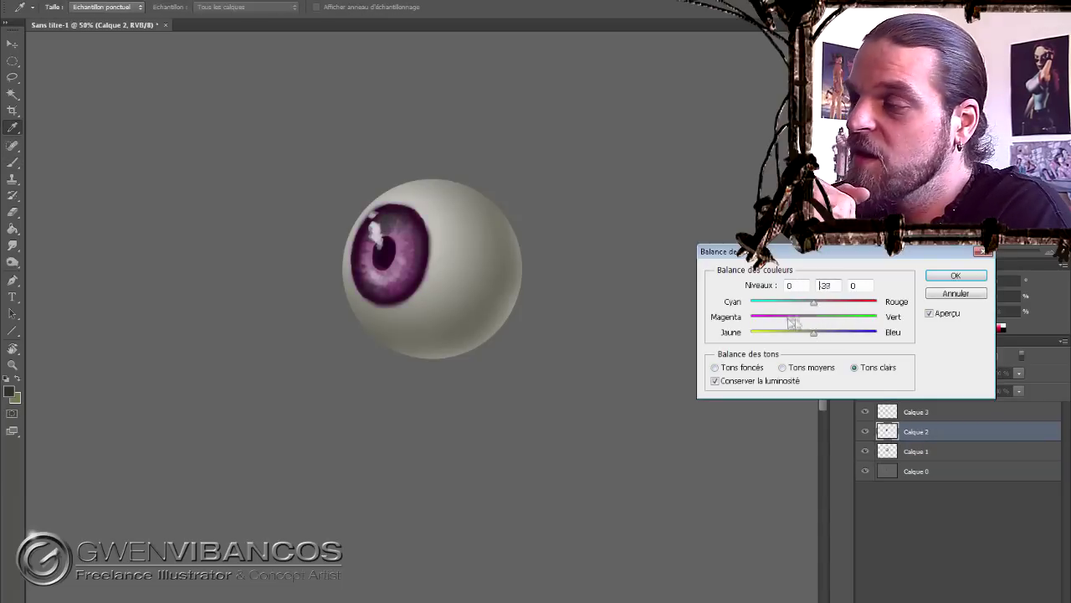
key("Return")
key("Delete")
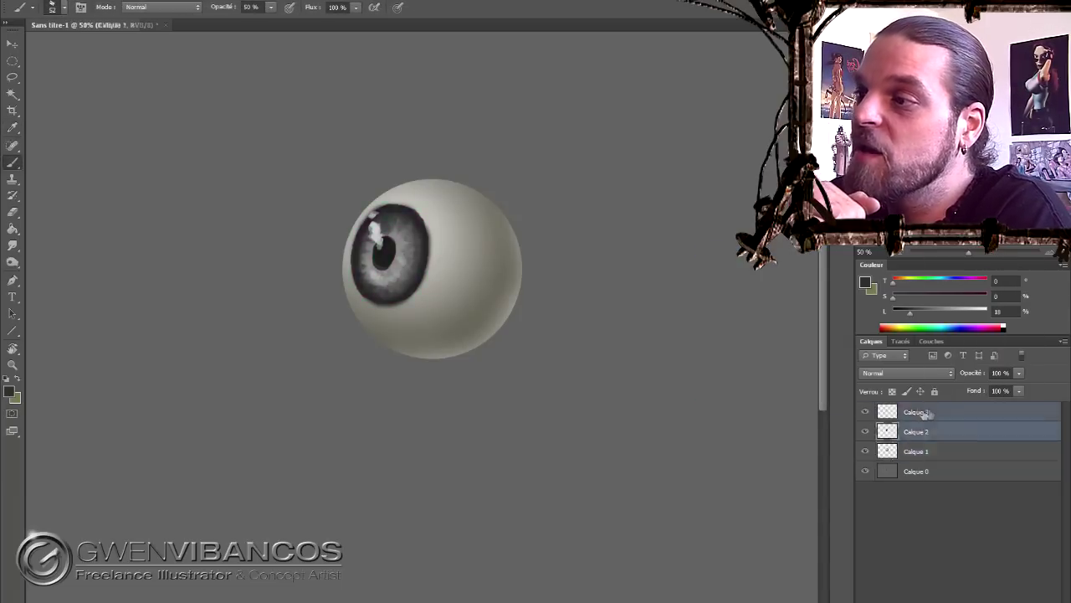
- Merge the reflection and iris layers and tint the result purple with Color Balance, setting highlights to -64 magenta and shifting toward yellow
key("b")
key("i")
key("ctrl+b")
left_click(854, 367)
left_click_drag(800, 317, 773, 324)
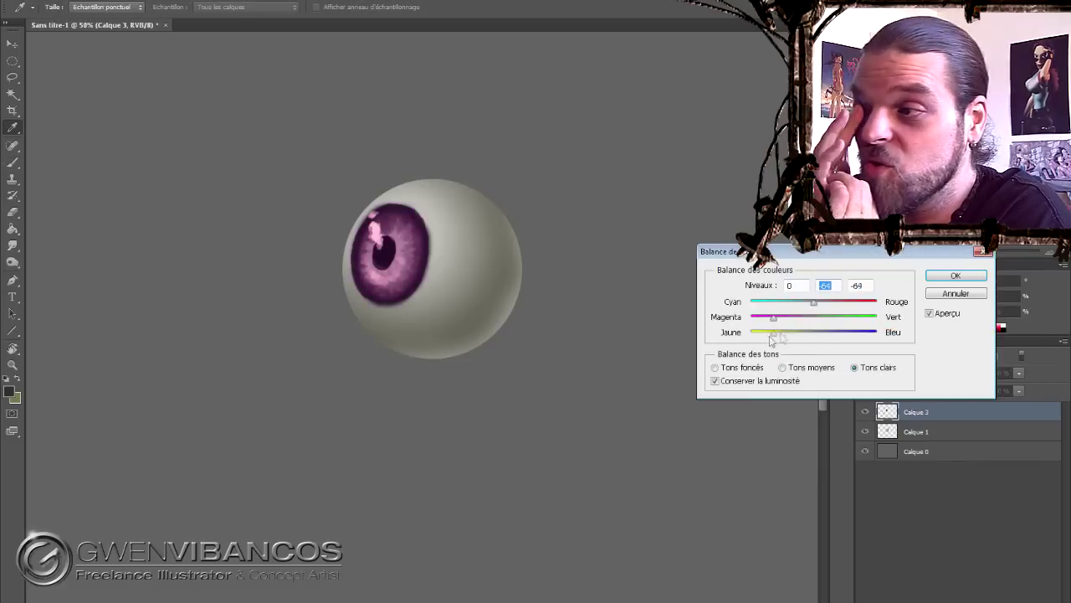
key("Return")
- Merge the iris with the sphere and paint reddish veins over the eyeball on a new Multiply layer
key("b")
key("ctrl+e")
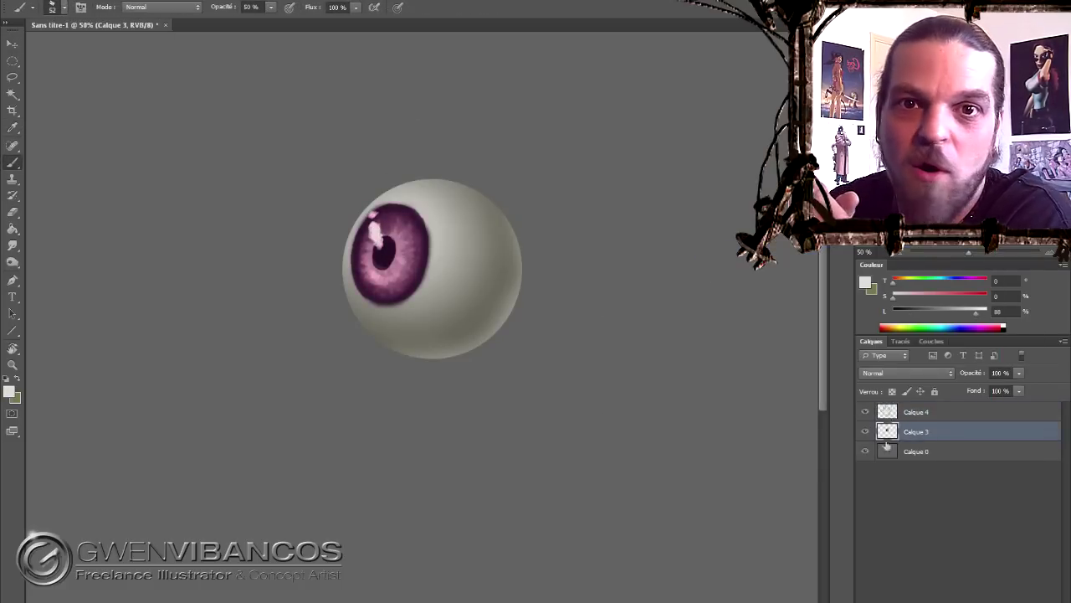
key("ctrl+shift+alt+n")
key("shift+alt+m")
left_click_drag(448, 348, 504, 322)
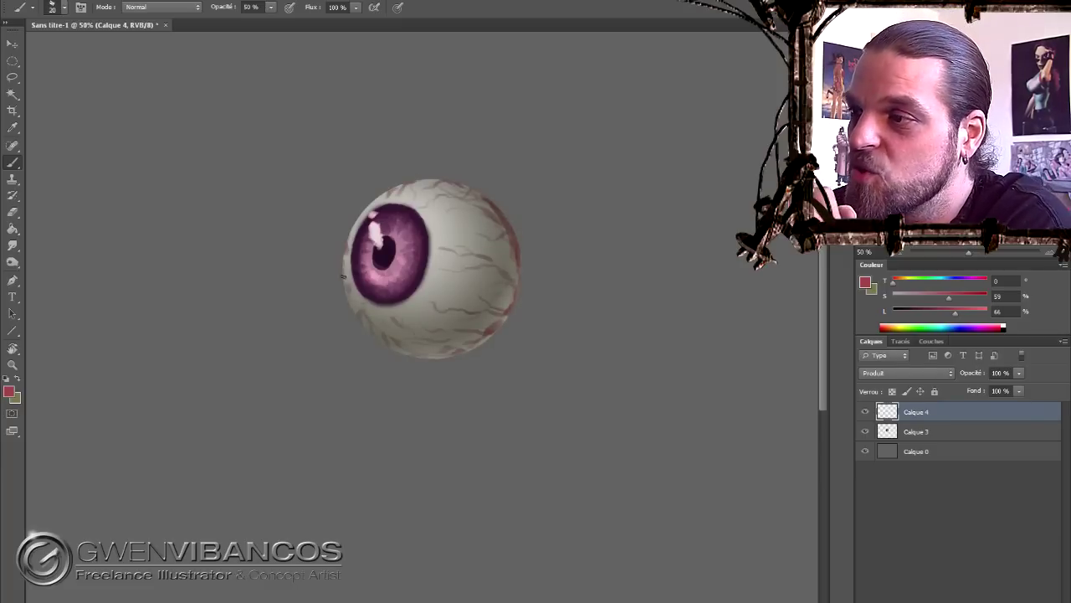
- Merge the vein layer with the eyeball and duplicate it into a two-by-two arrangement of four eyes
left_click(916, 431, "ctrl")
right_click(940, 418)
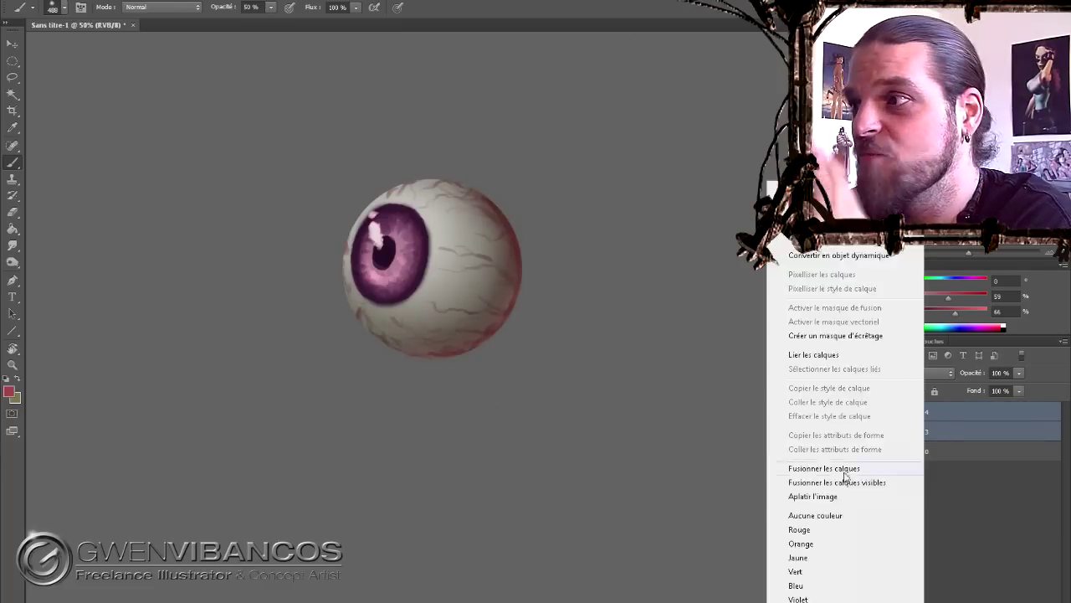
left_click(837, 466)
left_click(943, 440)
key("ctrl+z")
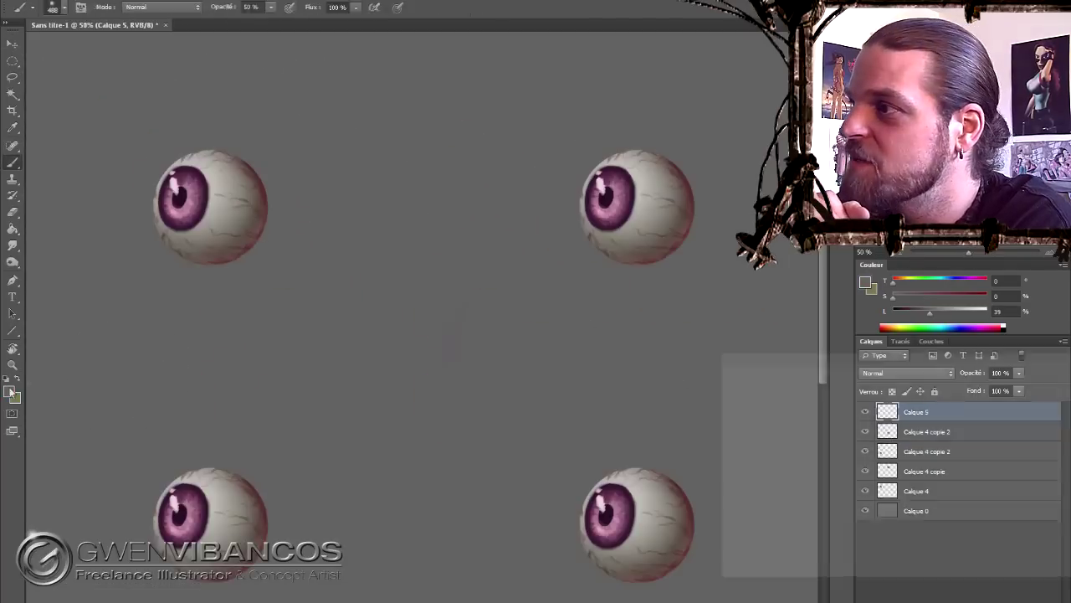
- Paint a dark mechanical cradle around the underside of the upper-left eye with a 36 px brush at 80% opacity
right_click(368, 272)
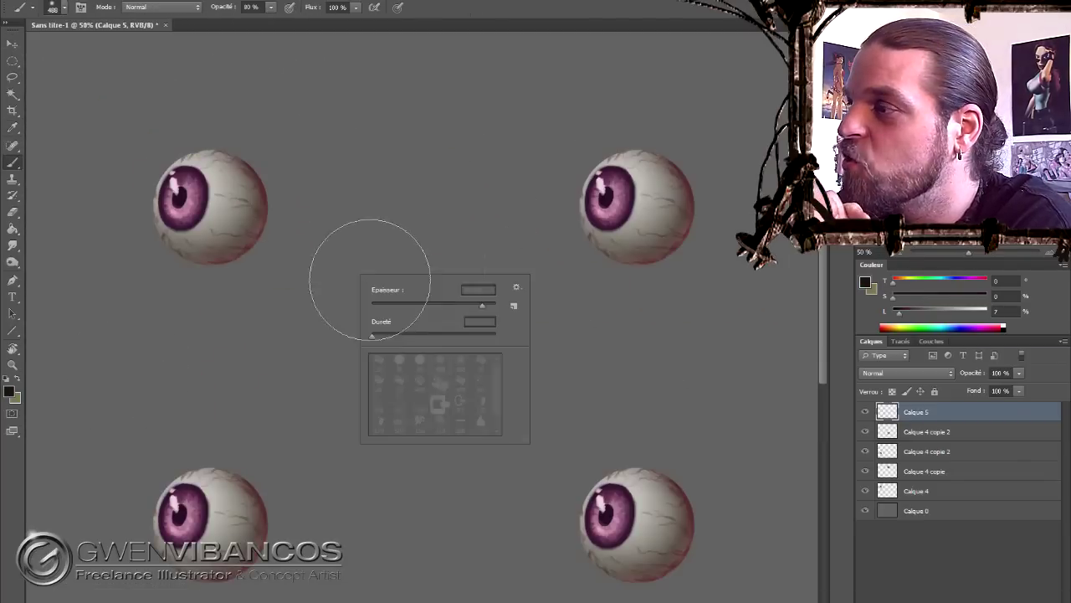
type("36")
key("Return")
left_click_drag(261, 209, 150, 216)
left_click_drag(277, 213, 215, 265)
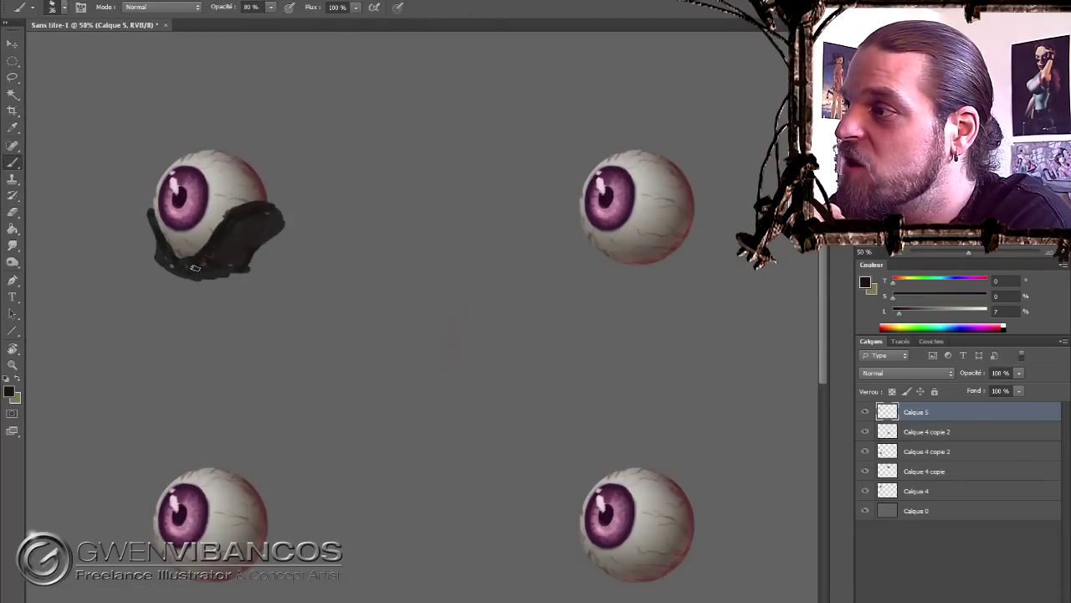
- Shade the cradle's side and paint two jointed robotic arms with claws hanging from it
left_click_drag(251, 230, 266, 246)
left_click(266, 246, "alt")
left_click_drag(212, 339, 239, 314)
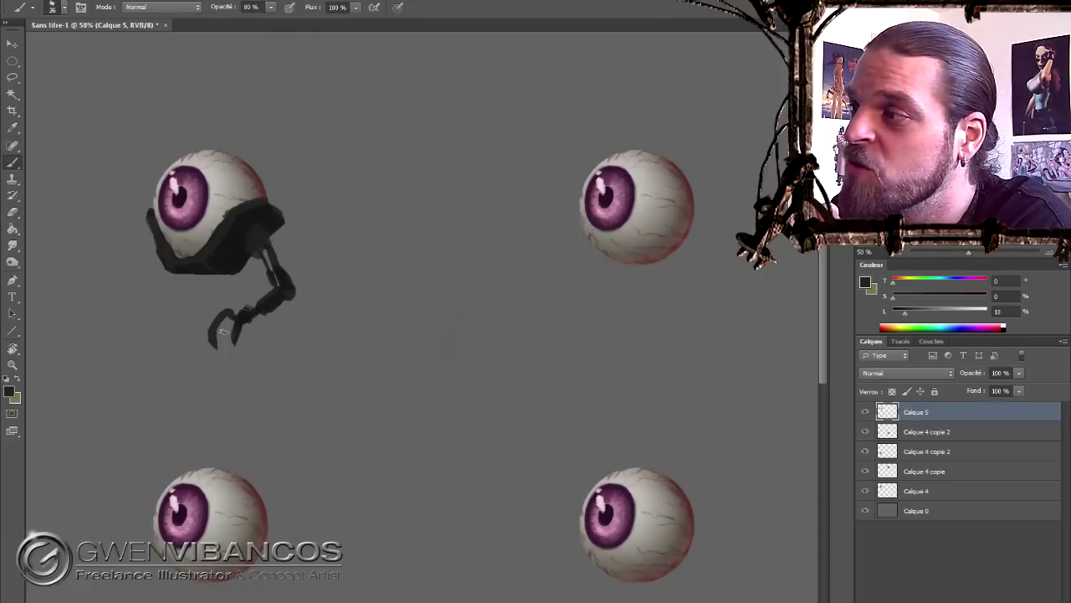
left_click_drag(155, 251, 234, 243)
left_click_drag(119, 299, 146, 263)
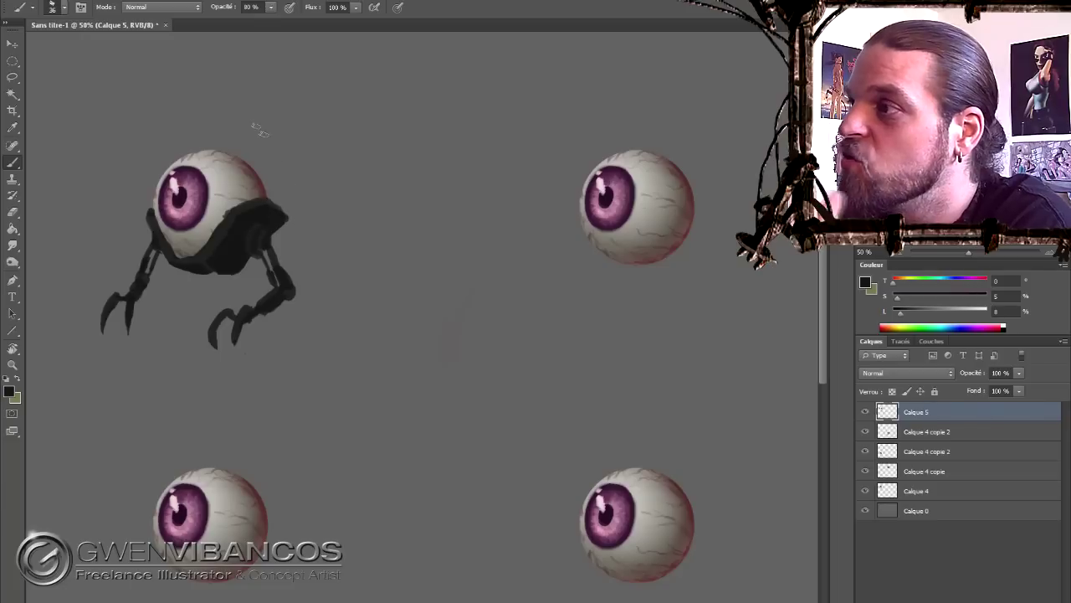
- Add a curved antenna behind the upper-left eye and a small dark thruster beneath its cradle
left_click(326, 102)
left_click(215, 279, "alt")
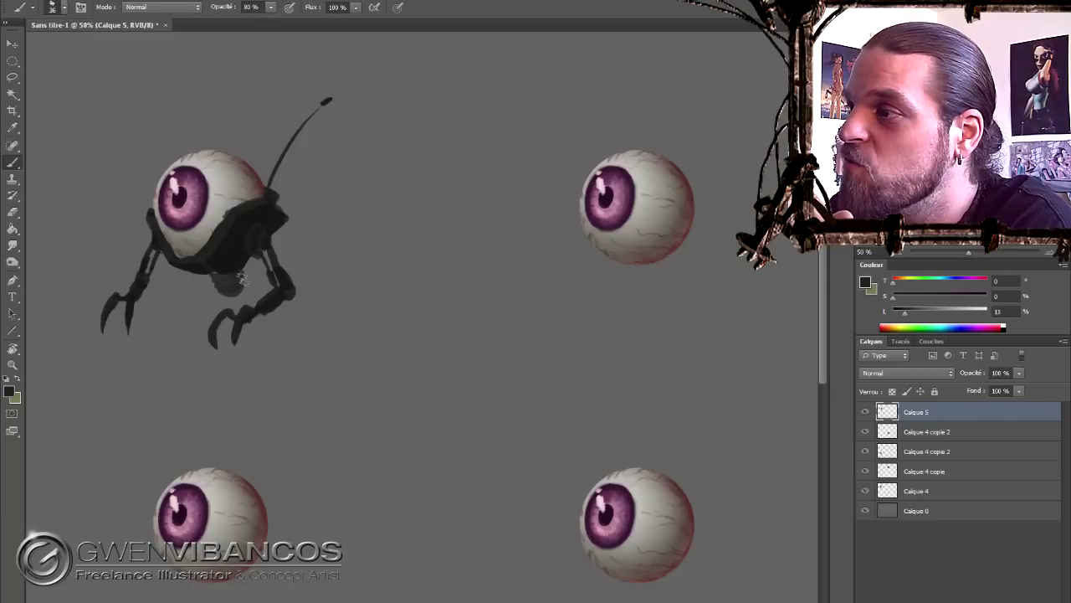
- Paint a dark shell around the top, back and underside of the upper-right eye, leaving the iris exposed
left_click_drag(222, 322, 34, 338)
left_click_drag(393, 242, 512, 236)
left_click_drag(431, 163, 516, 222)
left_click_drag(395, 239, 511, 256)
key("e")
key("b")
left_click_drag(460, 183, 502, 226)
key("e")
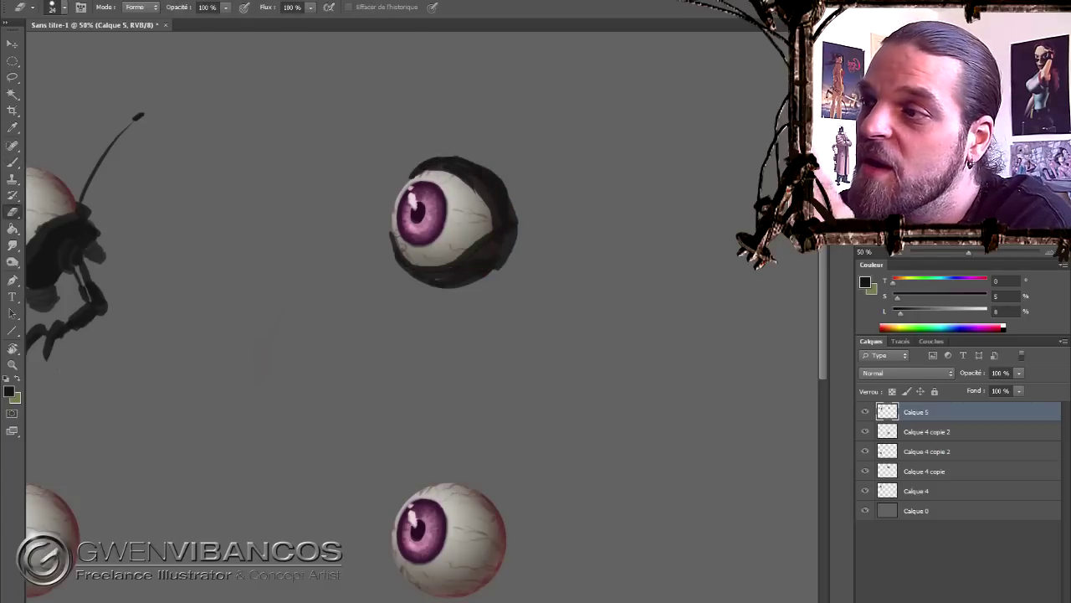
- Clean up the shell's lower front edge with the Eraser and thicken its back with the brush
left_click_drag(398, 234, 444, 267)
key("b")
key("e")
left_click_drag(392, 234, 410, 272)
key("b")
left_click_drag(510, 184, 512, 230)
- Paint thin jointed limbs with claws beneath the upper-right shell and add thrusters and spikes along its back
right_click(591, 266)
double_click(662, 390)
left_click_drag(502, 276, 511, 332)
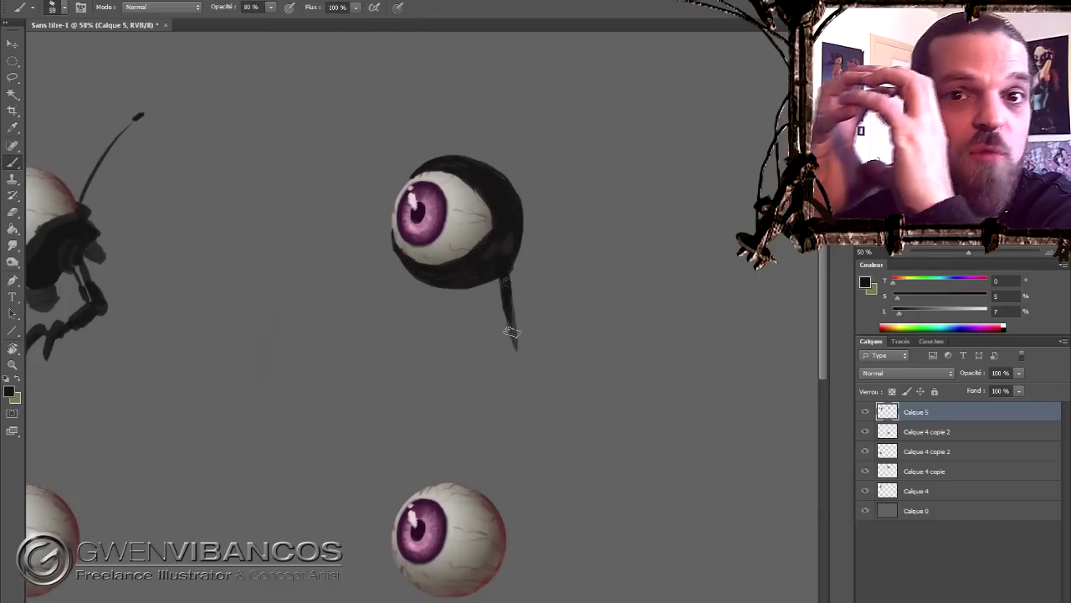
left_click_drag(473, 287, 435, 333)
right_click(479, 288)
mouse_move(423, 343)
left_mouse_down()
mouse_move(451, 350)
mouse_move(385, 394)
left_mouse_up()
double_click(555, 419)
left_click_drag(366, 322, 349, 381)
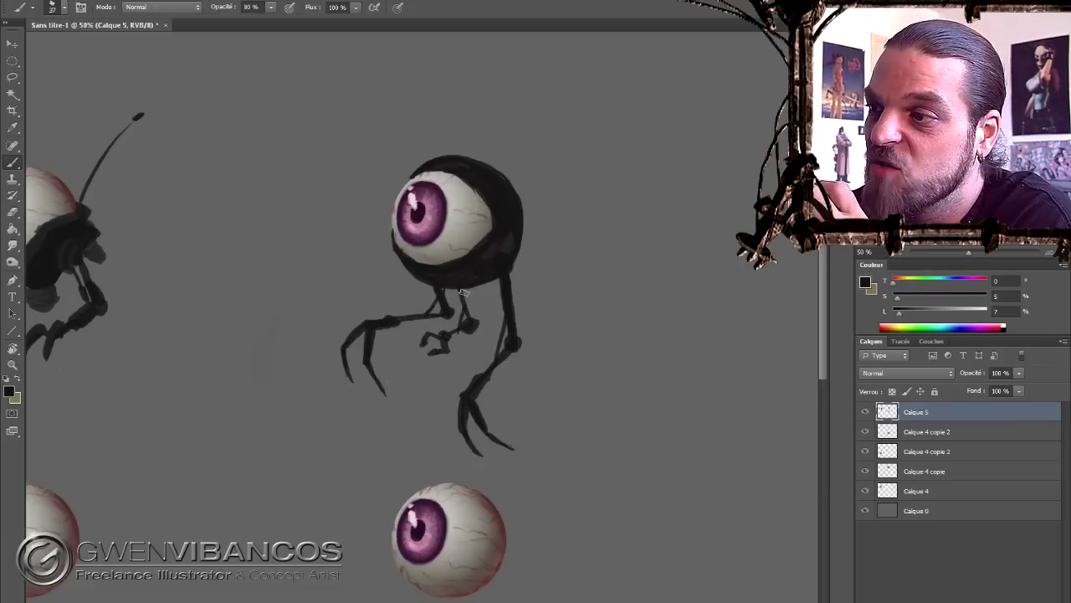
left_click_drag(525, 181, 537, 275)
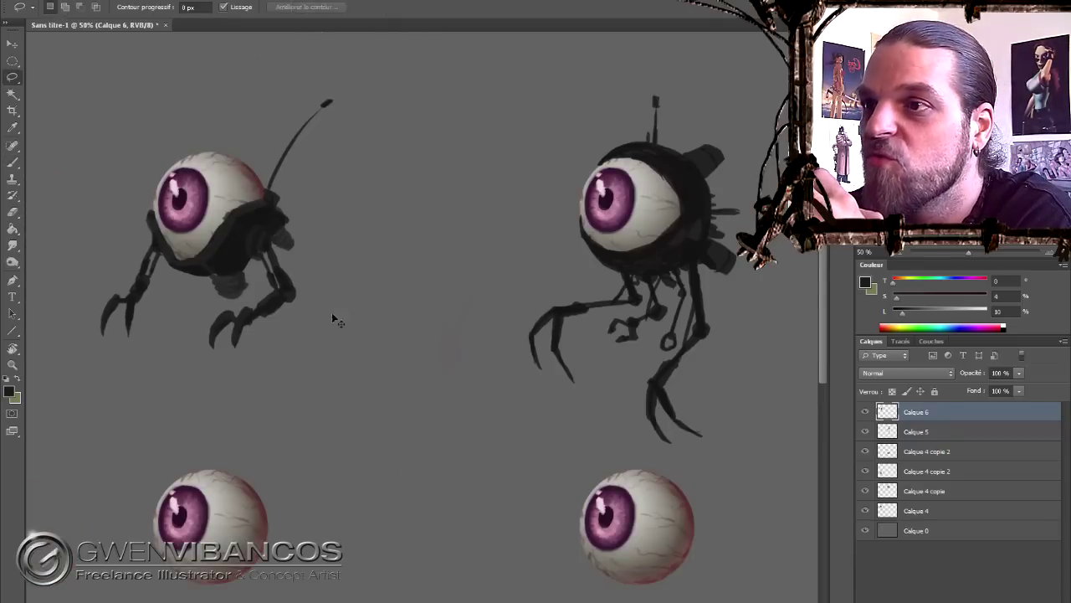
key("ctrl+t")
left_click_drag(335, 351, 368, 354)
left_click_drag(78, 380, 53, 416)
right_click(67, 276)
left_click(83, 287)
mouse_move(83, 287)
left_mouse_down()
mouse_move(67, 268)
mouse_move(139, 466)
left_mouse_up()
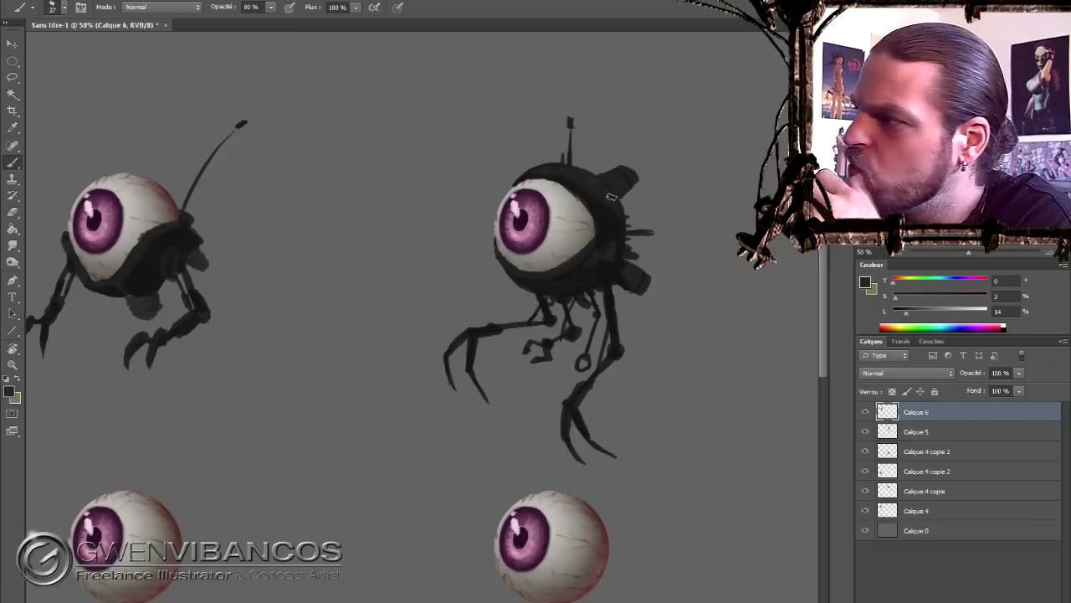
right_click(612, 196)
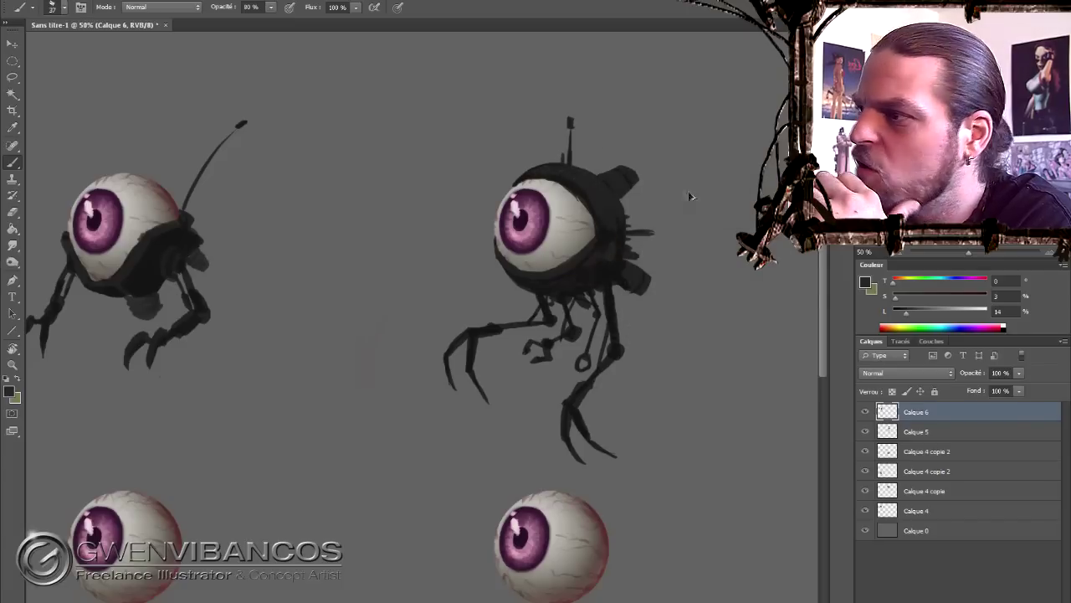
- Paint wavy black tapered tentacles trailing from the lower-left eye on a new layer and trim them with the Eraser
left_click_drag(188, 412, 272, 211)
key("ctrl+shift+alt+n")
left_click_drag(243, 330, 287, 383)
mouse_move(251, 352)
left_mouse_down()
mouse_move(360, 431)
mouse_move(326, 526)
left_mouse_up()
left_click_drag(259, 360, 414, 452)
left_click_drag(259, 322, 375, 364)
mouse_move(242, 368)
left_mouse_down()
mouse_move(197, 391)
mouse_move(235, 477)
left_mouse_up()
key("e")
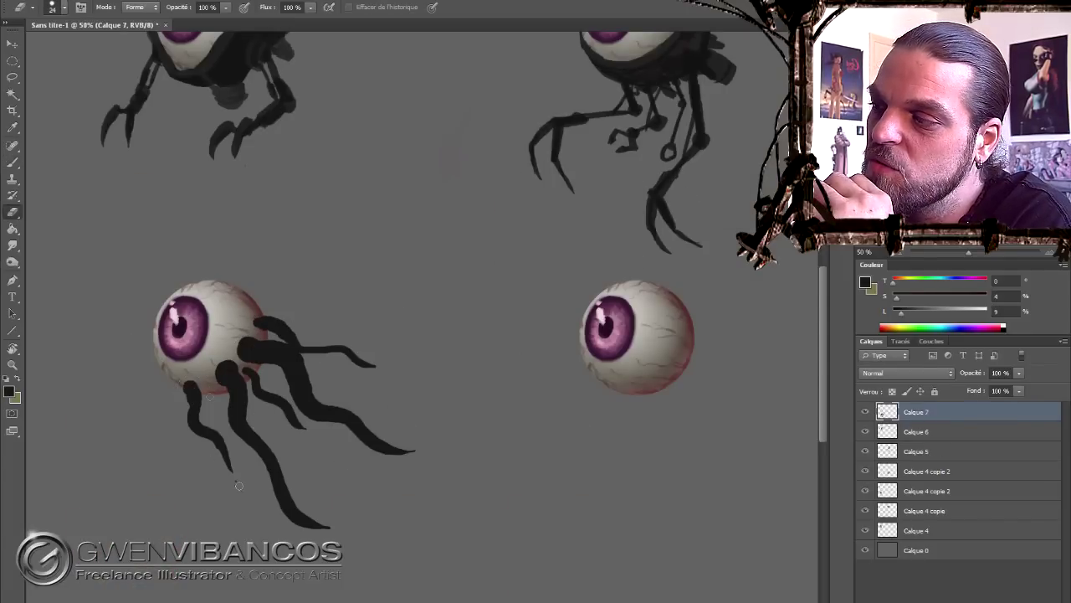
- Paint two raised mechanical arms with clawed hands on top of the lower-left eye
key("b")
right_click(284, 260)
key("Return")
left_click_drag(251, 311, 306, 261)
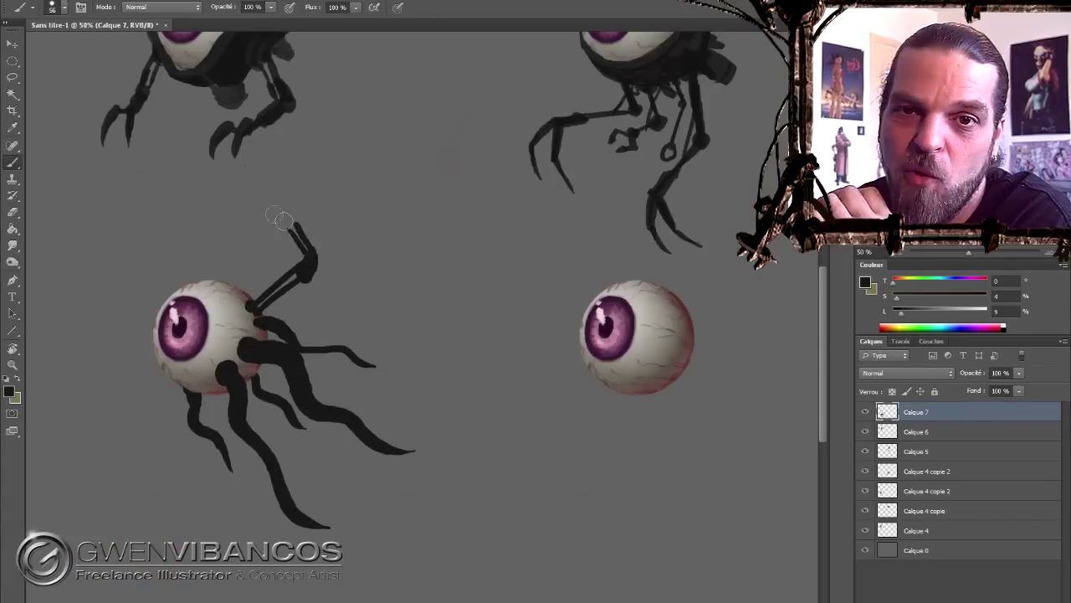
left_click_drag(173, 253, 178, 274)
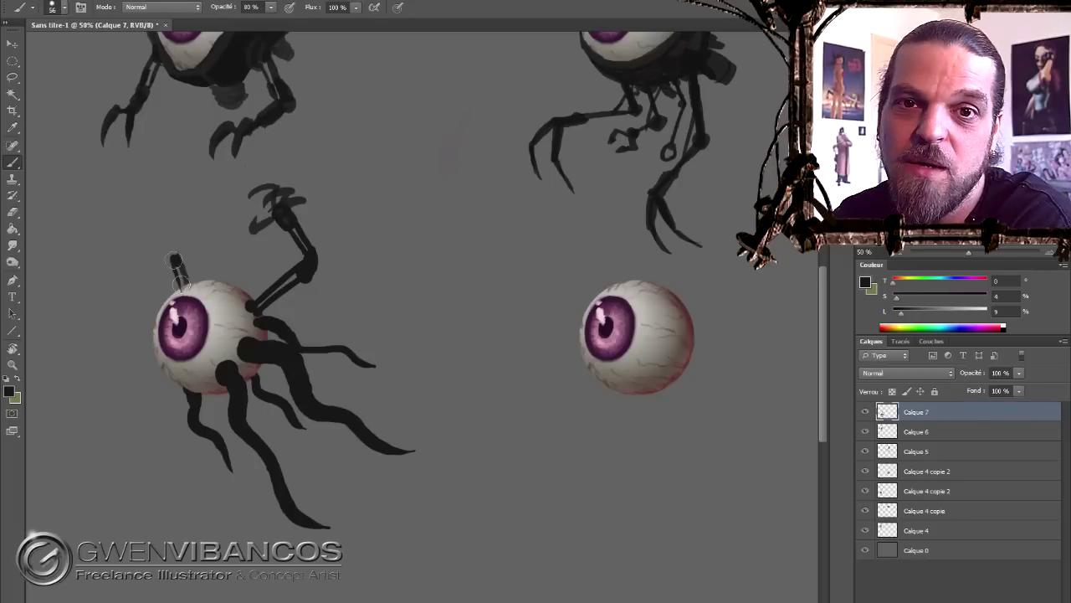
left_click_drag(149, 221, 171, 256)
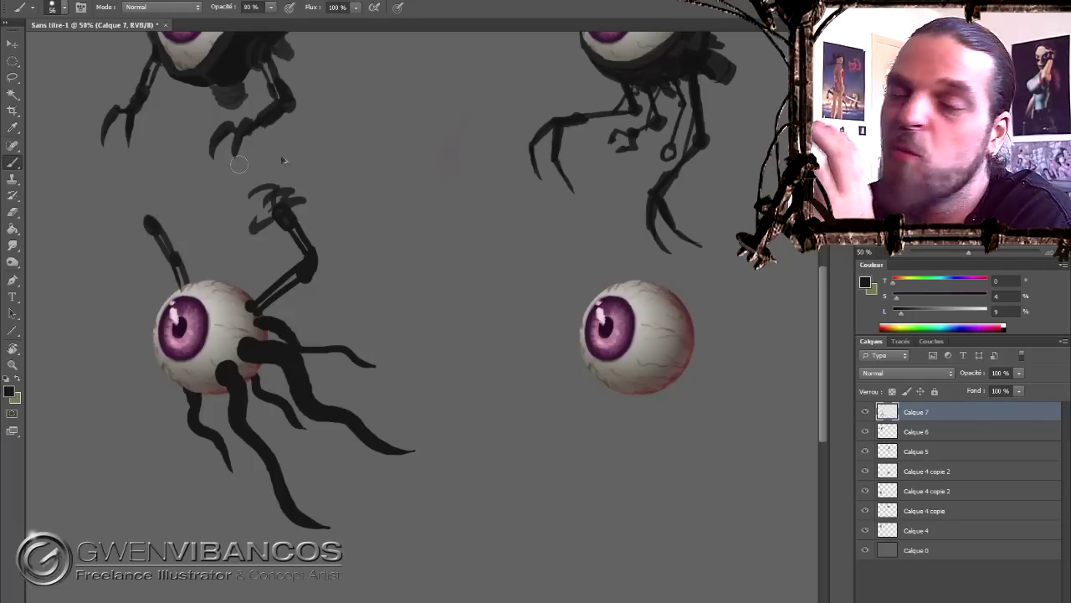
left_click(153, 226)
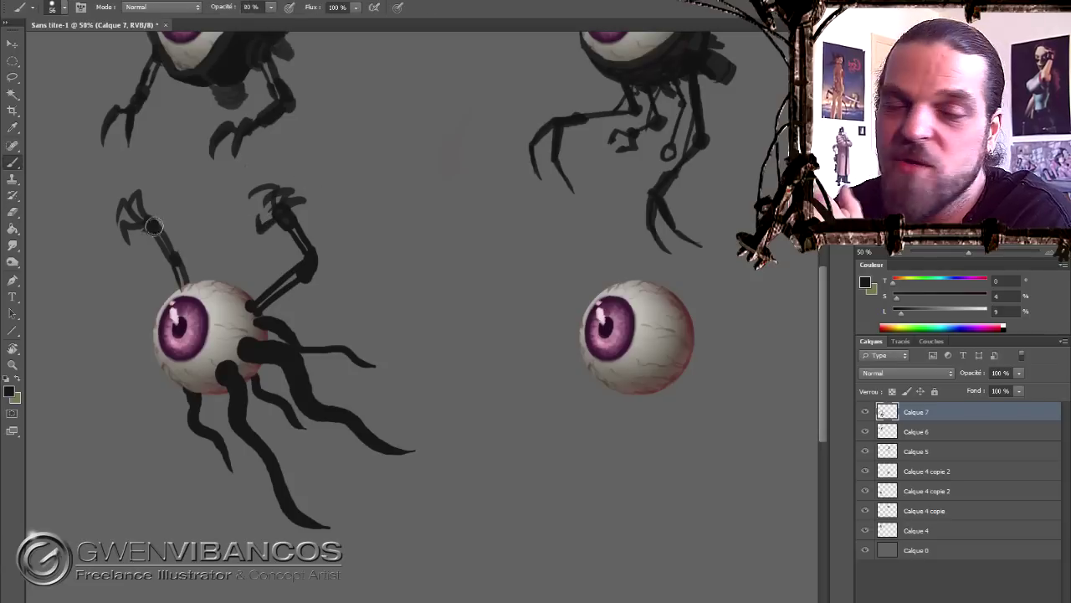
- Paint thin cables and thicker shoulder joints on the lower-left creature's raised arms and a dark thruster beneath its eyeball
right_click(297, 312)
mouse_move(298, 238)
left_mouse_down()
mouse_move(301, 289)
mouse_move(251, 335)
left_mouse_up()
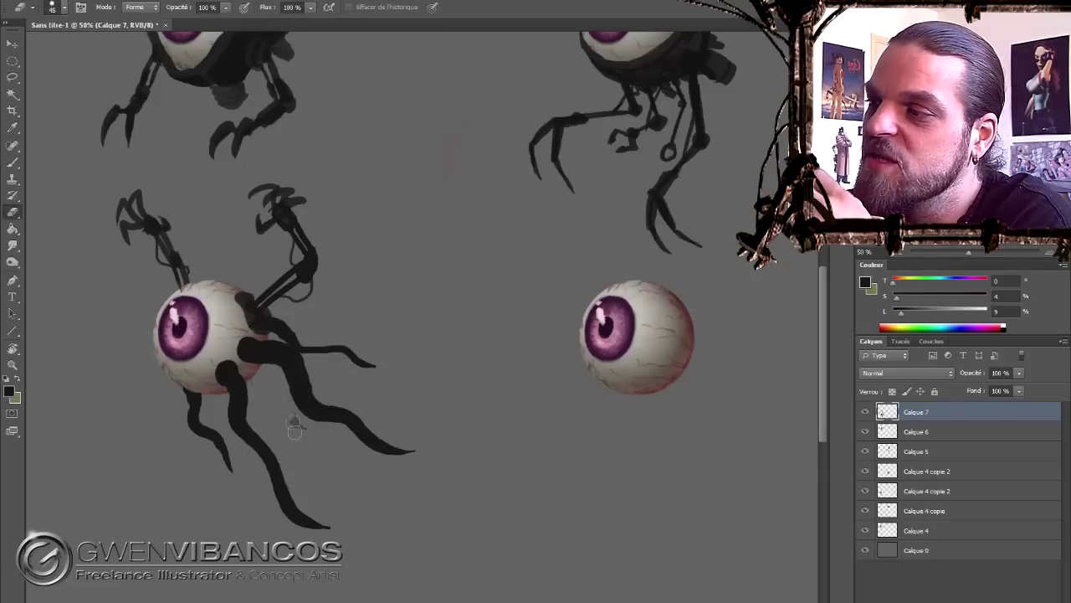
right_click(254, 356)
left_click(213, 278)
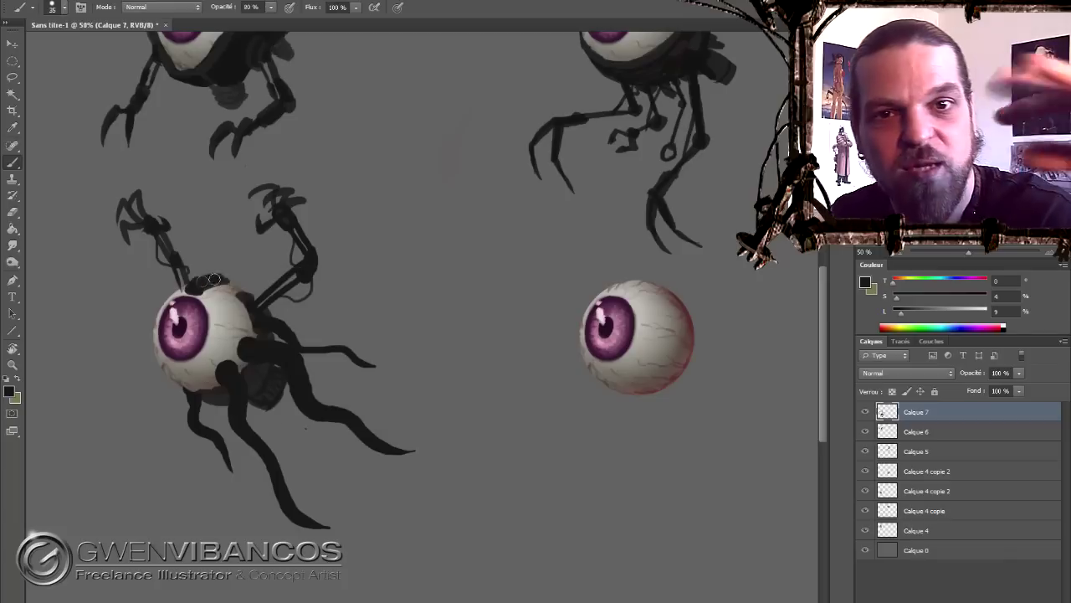
- Refine the arm mounts on top of the lower-left eyeball and paint a tapered tentacle down its front-left side
key("e")
key("b")
key("e")
key("b")
mouse_move(156, 355)
left_mouse_down()
mouse_move(142, 393)
mouse_move(182, 456)
left_mouse_up()
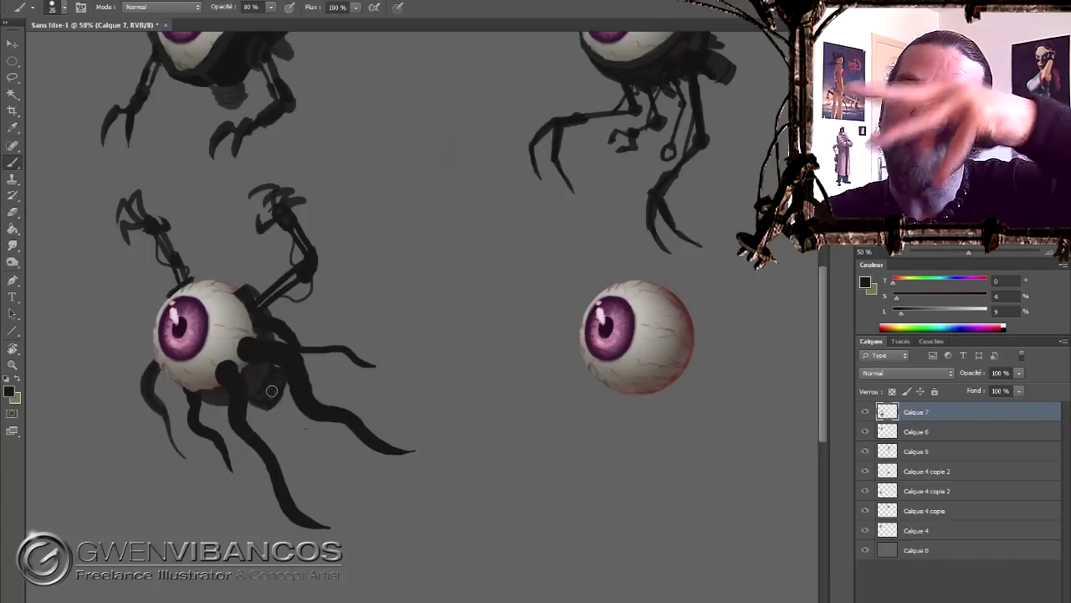
- Select the lower-left creature's raised arms with the Lasso and reposition them with Free Transform
key("ctrl+minus")
key("ctrl+plus")
key("l")
left_click_drag(109, 251, 167, 242)
key("ctrl+t")
left_click_drag(112, 271, 71, 211)
left_click_drag(142, 293, 288, 318)
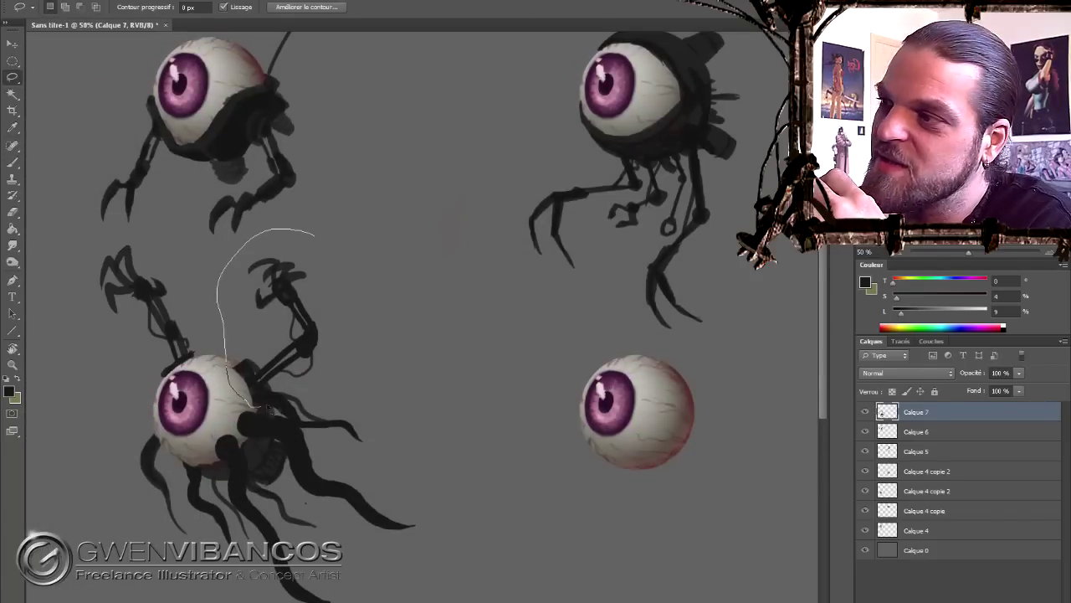
key("Return")
- Draw a circular selection slightly larger than the lower-right eyeball with the Elliptical Marquee
left_click_drag(711, 389, 543, 343)
key("b")
key("m")
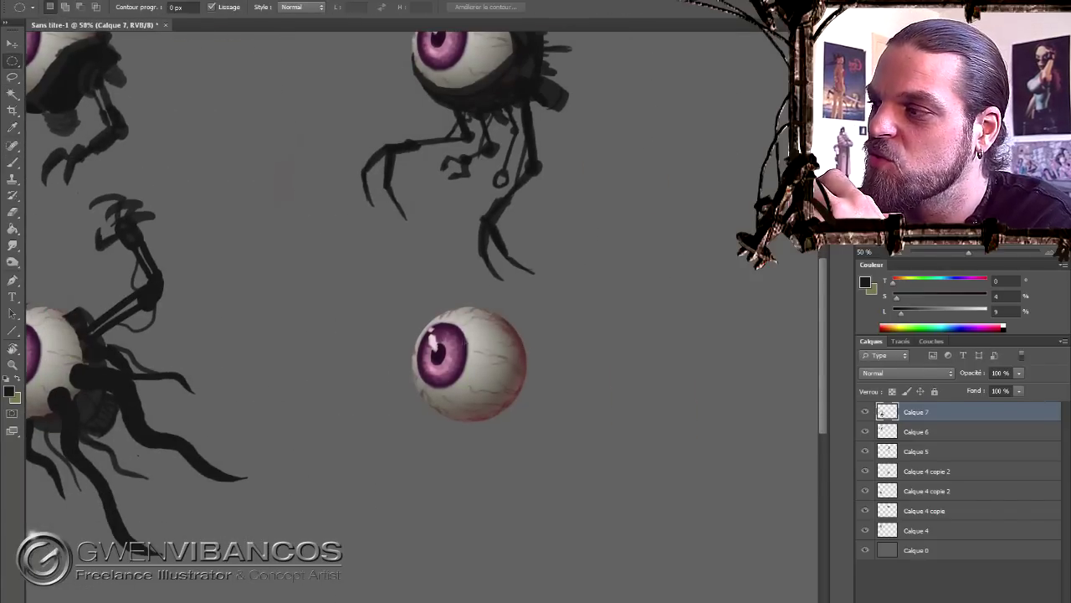
left_click_drag(393, 289, 548, 444)
right_click(682, 358)
key("Escape")
- Paint a translucent white glass dome inside the circular selection around the lower-right eyeball, using the brush at 20% opacity
key("b")
key("2")
right_click(561, 345)
left_click_drag(579, 364, 573, 365)
key("Return")
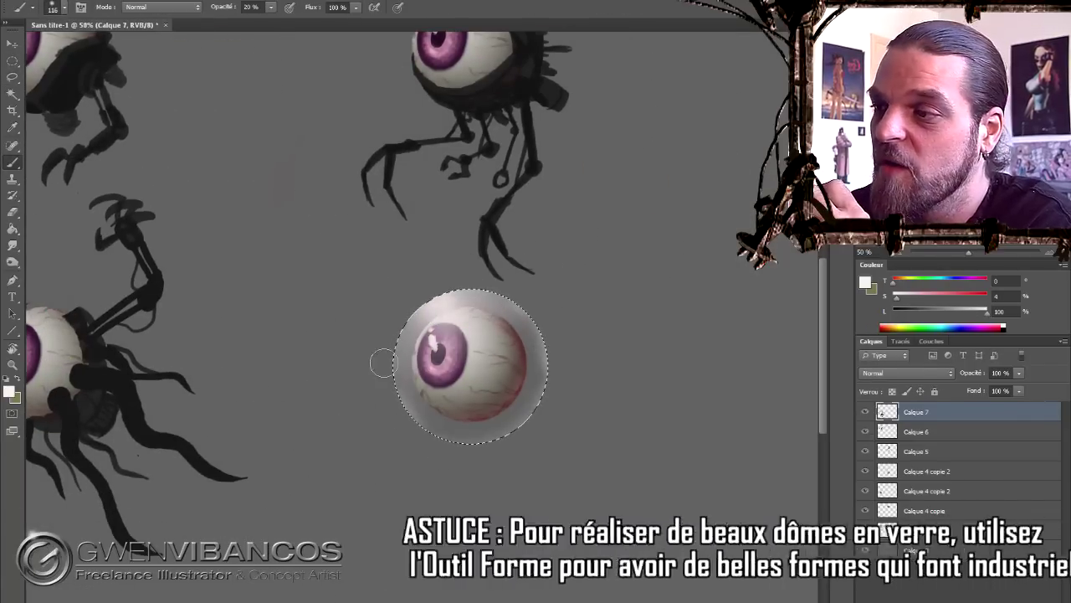
left_click(470, 473, "alt")
- Shade the right side of the domed eyeball on a new Multiply layer and add another layer above it
key("shift+alt+m")
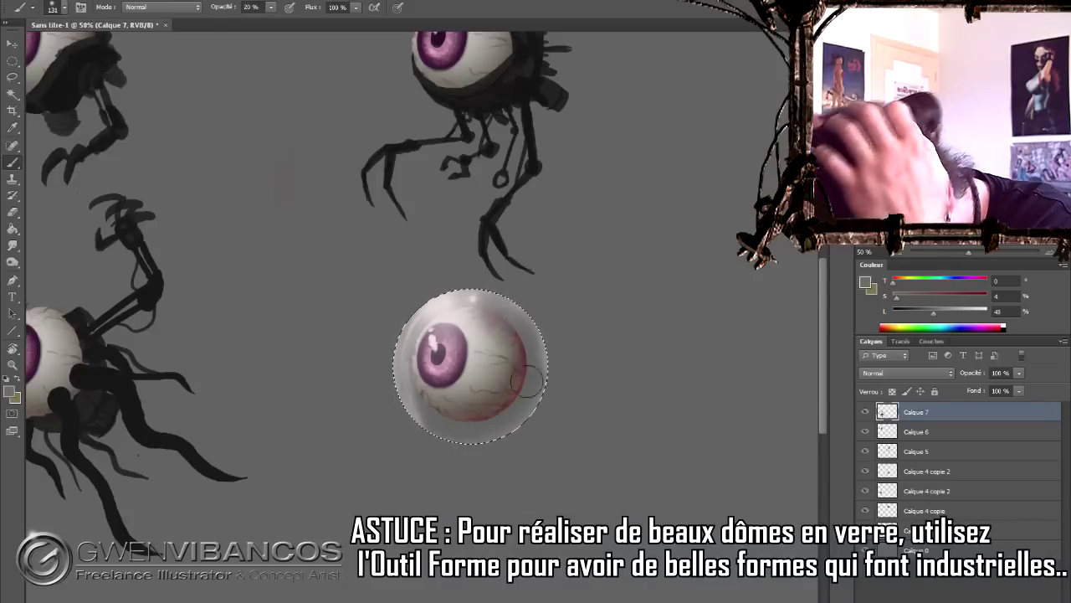
key("ctrl+shift+alt+n")
key("ctrl+d")
left_click_drag(536, 335, 493, 427)
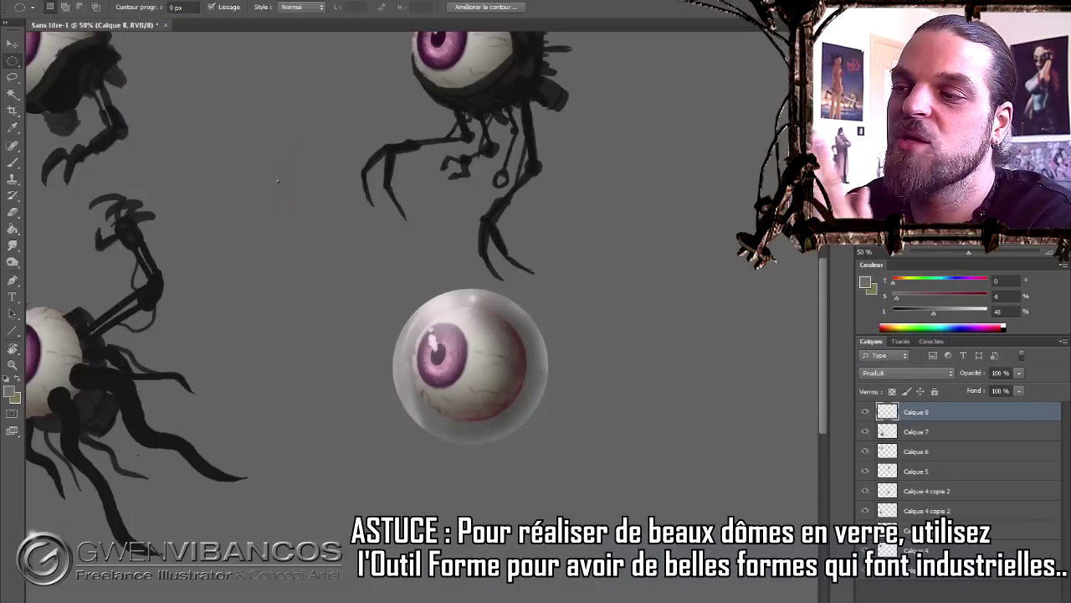
key("ctrl+shift+alt+n")
key("alt+[")
key("alt+[")
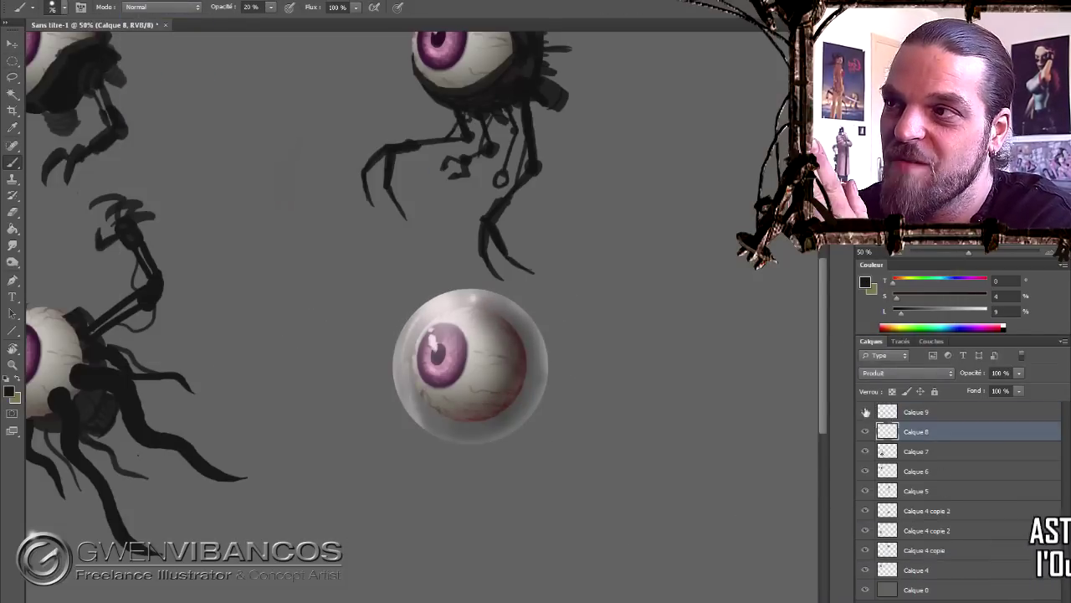
- Paint a dark shoulder joint and upper arm at the right side of the glass dome
key("Delete")
key("alt+]")
right_click(573, 356)
mouse_move(527, 378)
left_mouse_down()
mouse_move(552, 383)
mouse_move(529, 393)
left_mouse_up()
- Select the glass dome with the Lasso and scale it down slightly with Free Transform
key("alt+[")
key("l")
left_click_drag(577, 276, 609, 264)
key("ctrl+t")
key("Return")
key("ctrl+d")
- Paint the forearm and fingered hand of the domed creature's right-side arm on the upper layer
key("alt+]")
key("b")
mouse_move(529, 408)
left_mouse_down()
mouse_move(536, 429)
mouse_move(507, 502)
mouse_move(469, 502)
left_mouse_up()
- Select the painted arm with the Lasso, transform it to form the dome's left arm, and move its layer lower in the stack
key("l")
right_click(544, 193)
left_click(633, 311)
key("ctrl+t")
mouse_move(574, 427)
left_mouse_down()
mouse_move(347, 427)
mouse_move(385, 444)
left_mouse_up()
left_click_drag(917, 412, 927, 431)
key("ctrl+t")
key("Return")
- Erase the domed creature's flat fingers and repaint both hands as relaxed, downward-hanging mechanical hands
key("b")
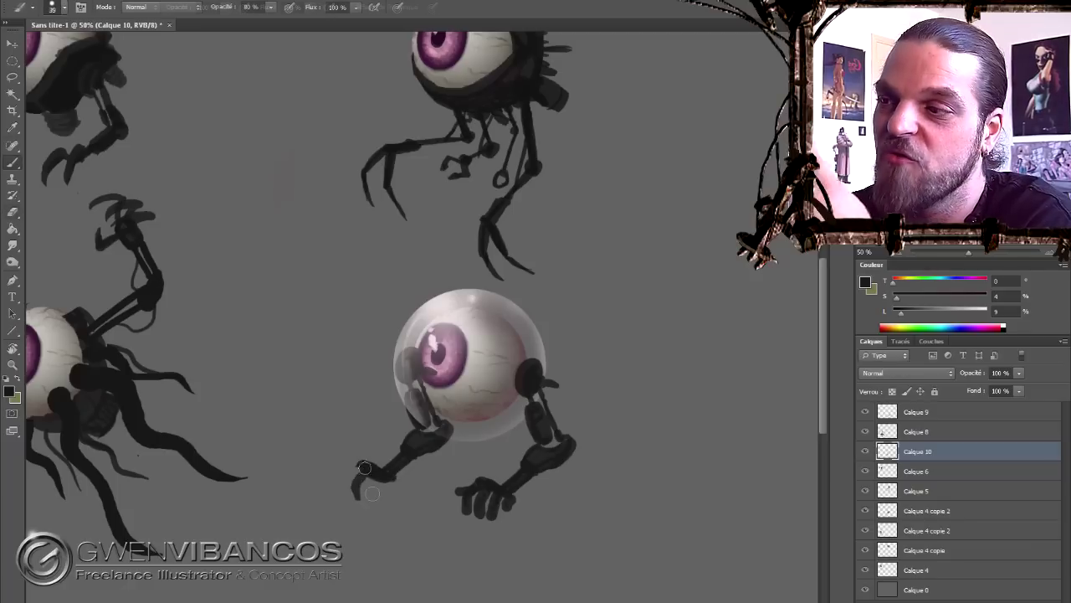
left_click_drag(371, 477, 341, 472)
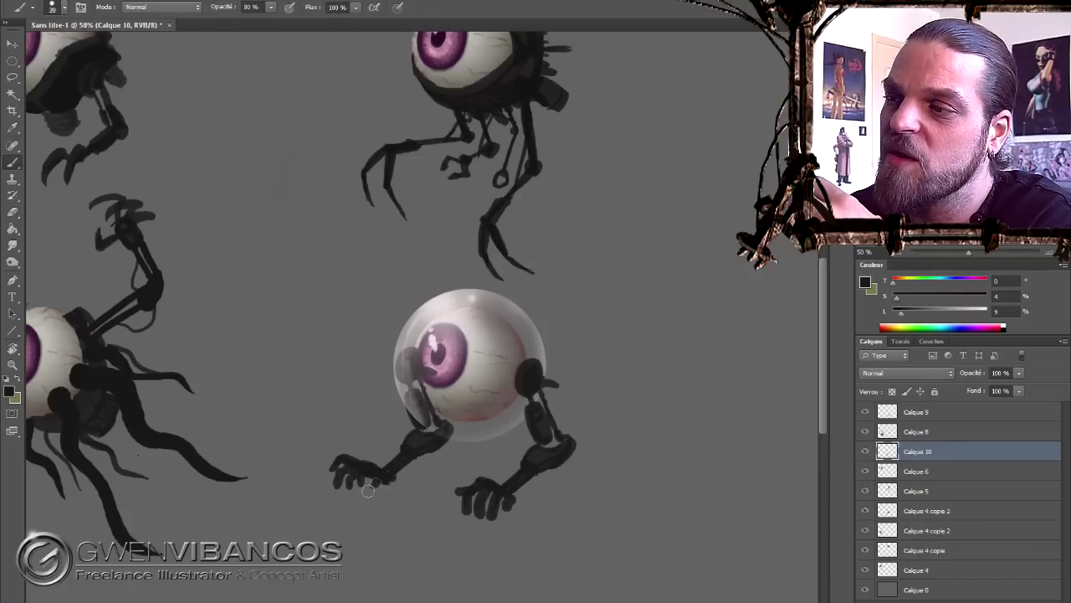
key("e")
key("ctrl+d")
mouse_move(335, 466)
left_mouse_down()
mouse_move(354, 491)
mouse_move(392, 473)
left_mouse_up()
key("b")
left_click_drag(389, 467, 373, 508)
key("alt+bracketright")
key("alt+bracketright")
left_click_drag(489, 493, 506, 510)
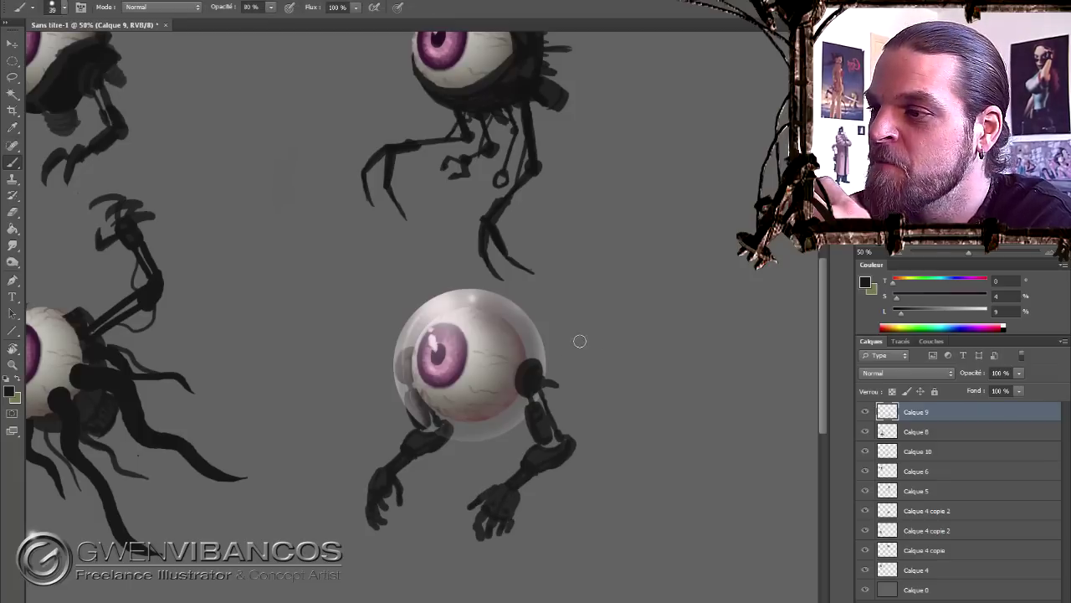
- On a new layer behind the arms, paint a round thruster at the dome's back and short stubs around its base
key("alt+bracketleft")
key("alt+bracketleft")
key("alt+bracketleft")
key("ctrl+shift+alt+n")
mouse_move(492, 328)
left_mouse_down()
mouse_move(468, 393)
mouse_move(529, 376)
left_mouse_up()
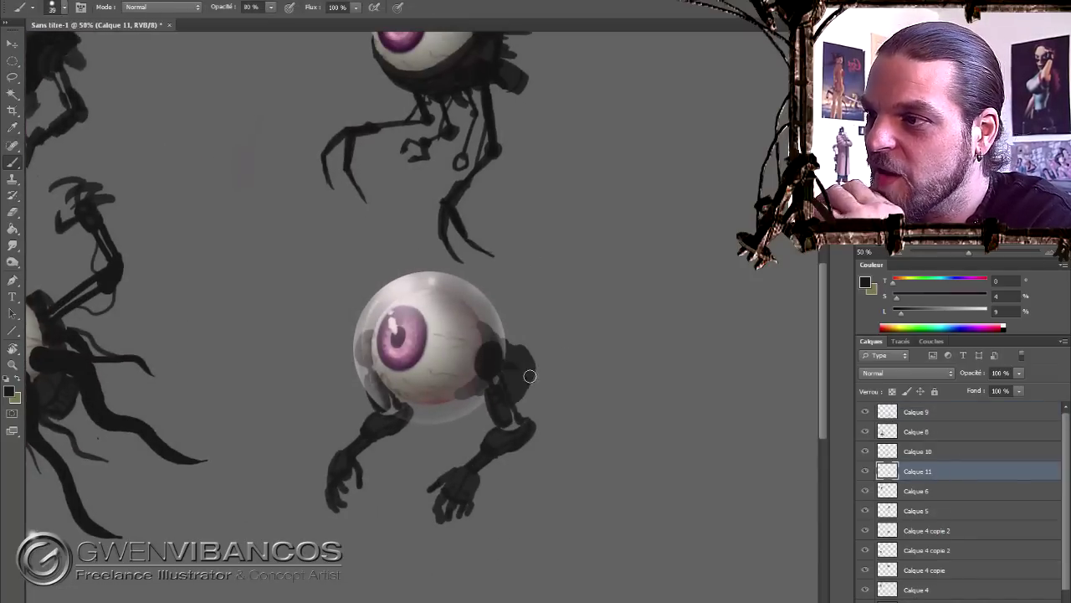
left_click_drag(418, 403, 459, 416)
key("ctrl+z")
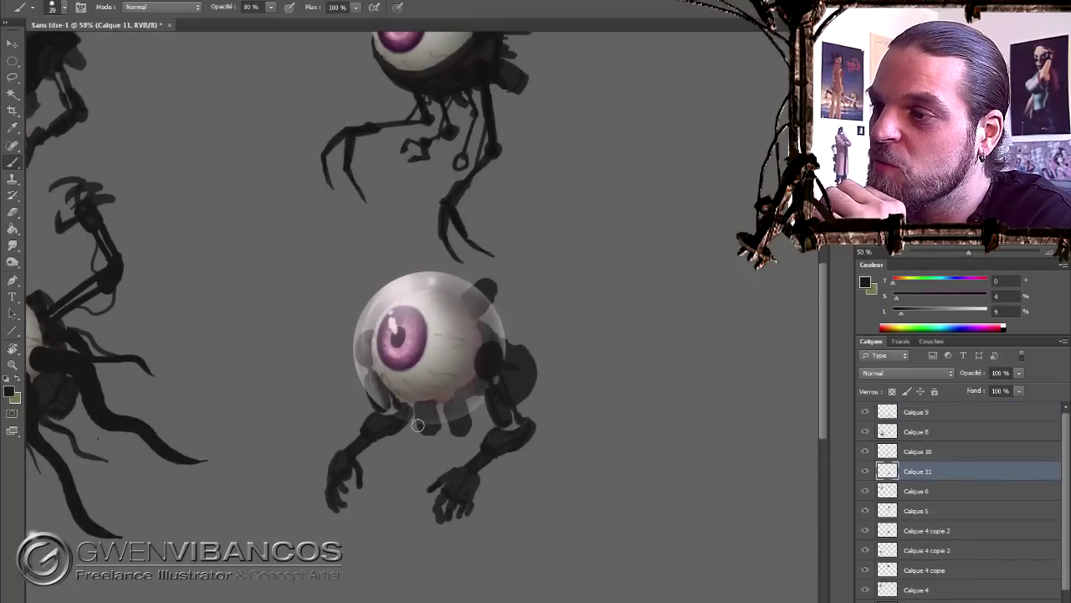
- Trim the domed creature's rear thruster with the Eraser and paint ribbed details on it
key("e")
key("ctrl+d")
key("b")
left_click_drag(519, 343, 513, 372)
key("e")
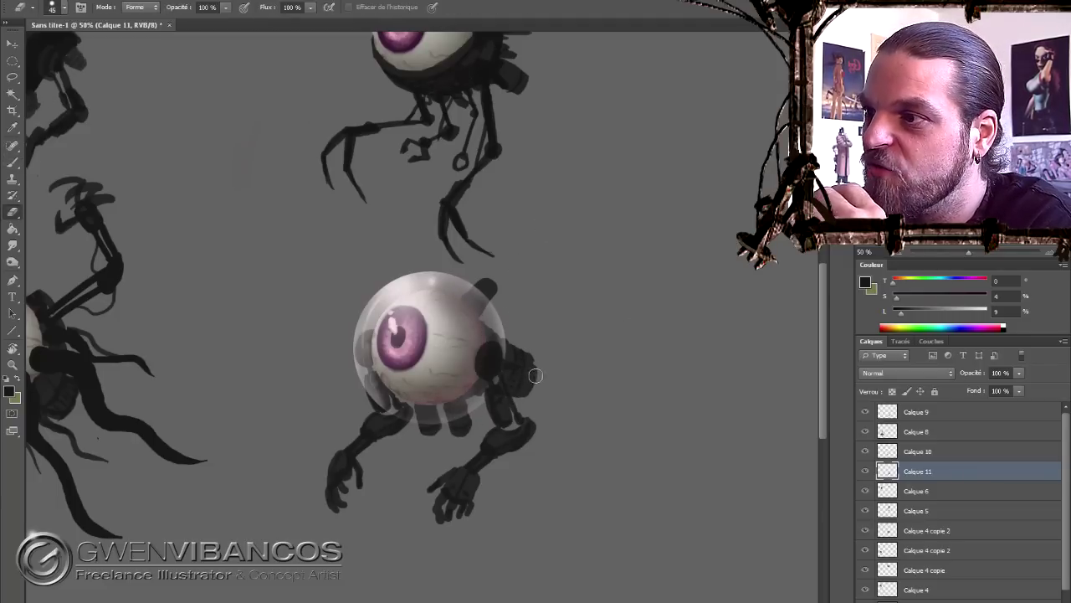
- Paint a long curved antenna with a small tip rising from the back of the domed creature
key("b")
left_click_drag(502, 314, 490, 339)
key("e")
key("b")
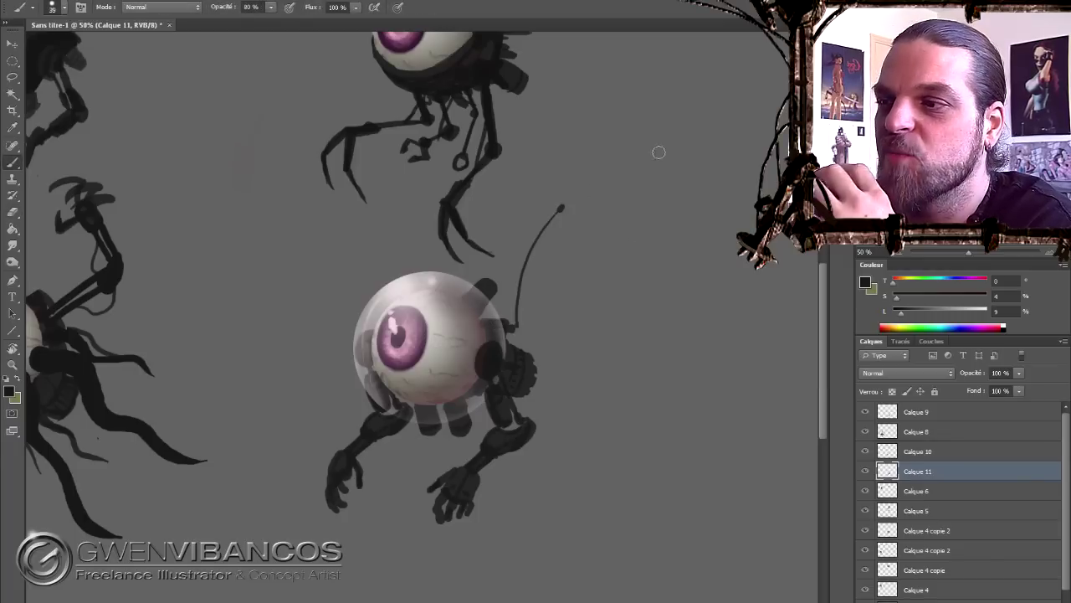
- On a new top layer, paint a dark mechanical cradle around the lower front of the glass dome
left_click(490, 344, "alt")
left_click(490, 345, "ctrl")
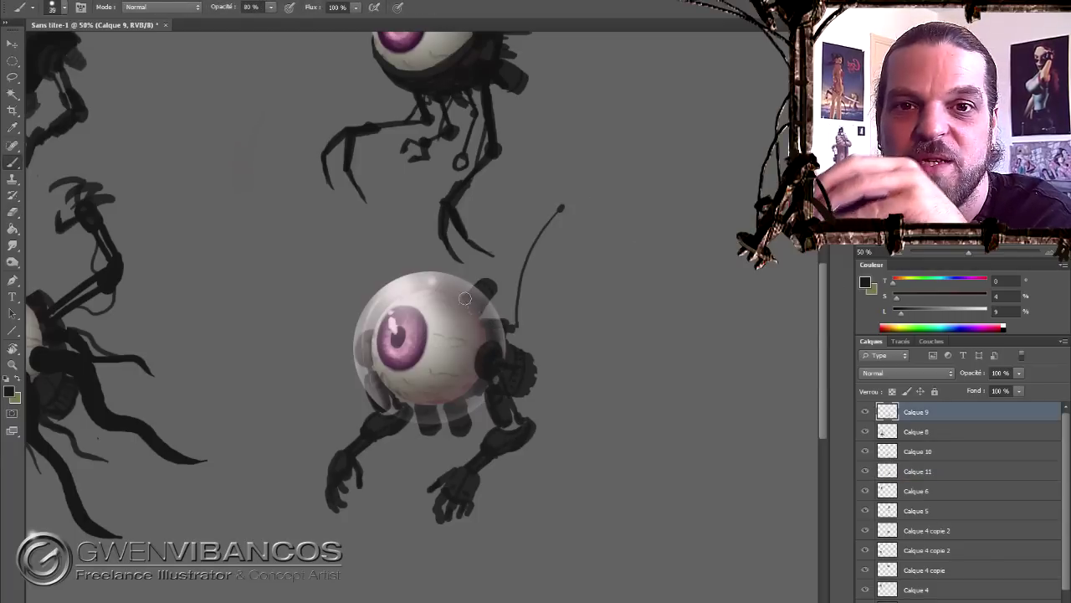
key("ctrl+shift+alt+n")
mouse_move(477, 292)
left_mouse_down()
mouse_move(415, 400)
mouse_move(457, 410)
left_mouse_up()
left_click(415, 400, "alt")
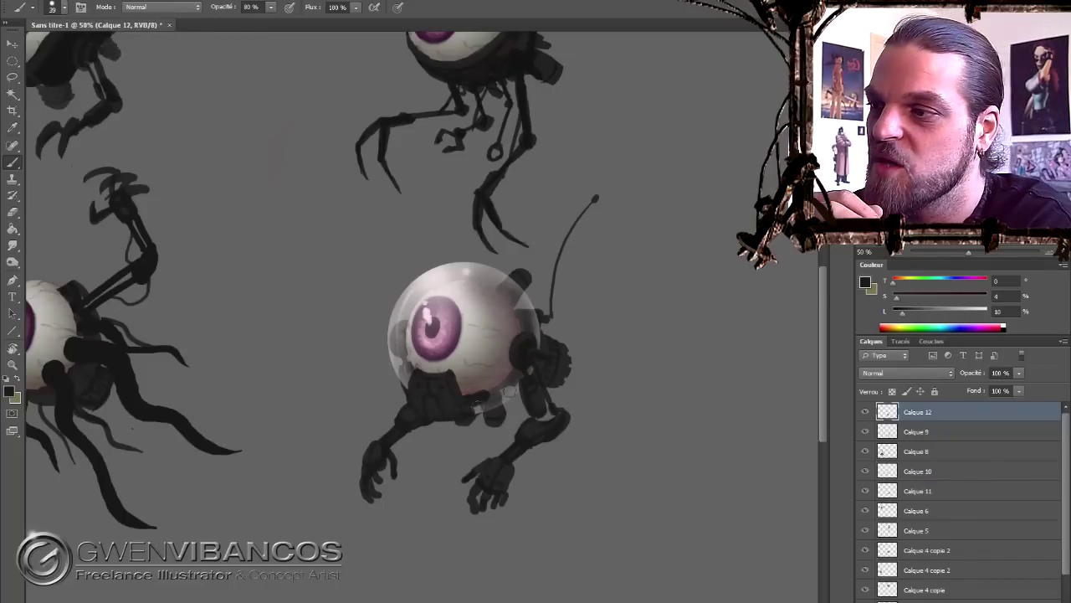
left_click(485, 395, "alt")
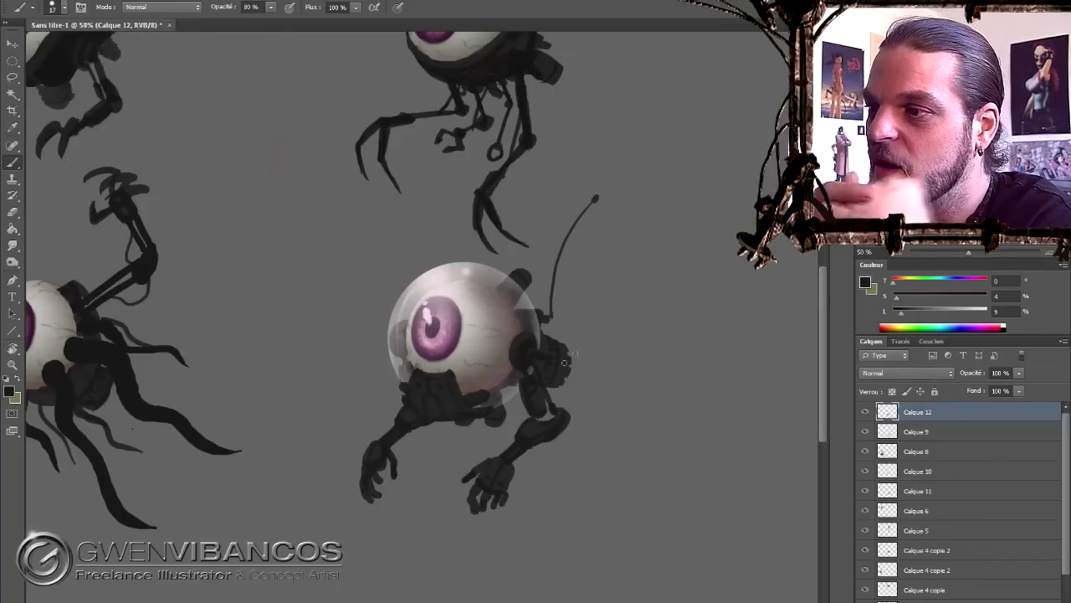
- Place the Huge Bang Bang logo in the canvas's upper-left corner and shift the four creatures right with Free Transform
key("ctrl+minus")
key("ctrl+alt+a")
key("ctrl+t")
key("Return")
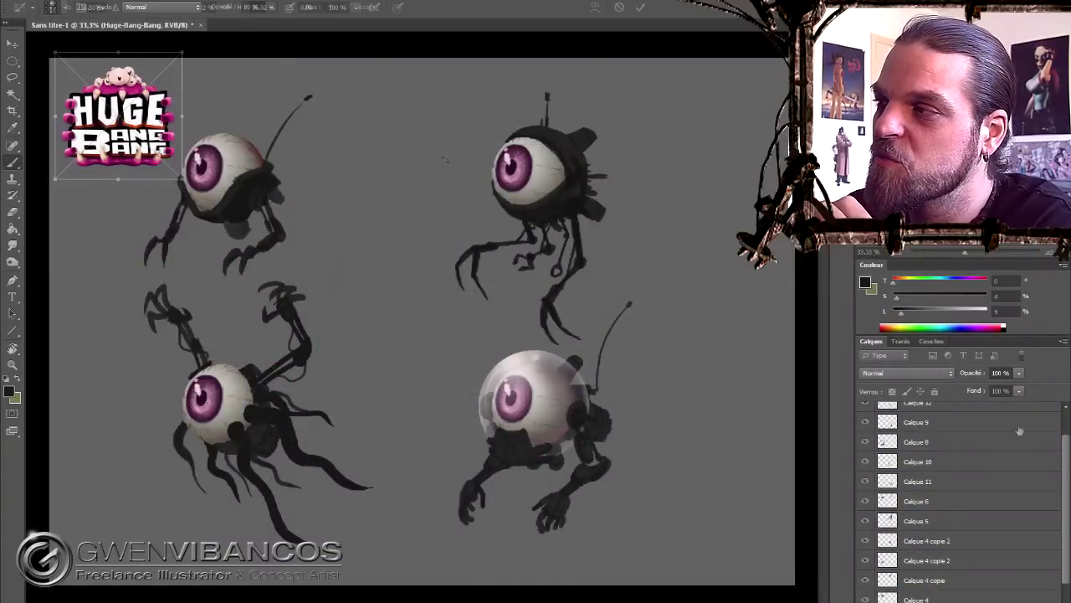
key("ctrl+t")
key("Return")
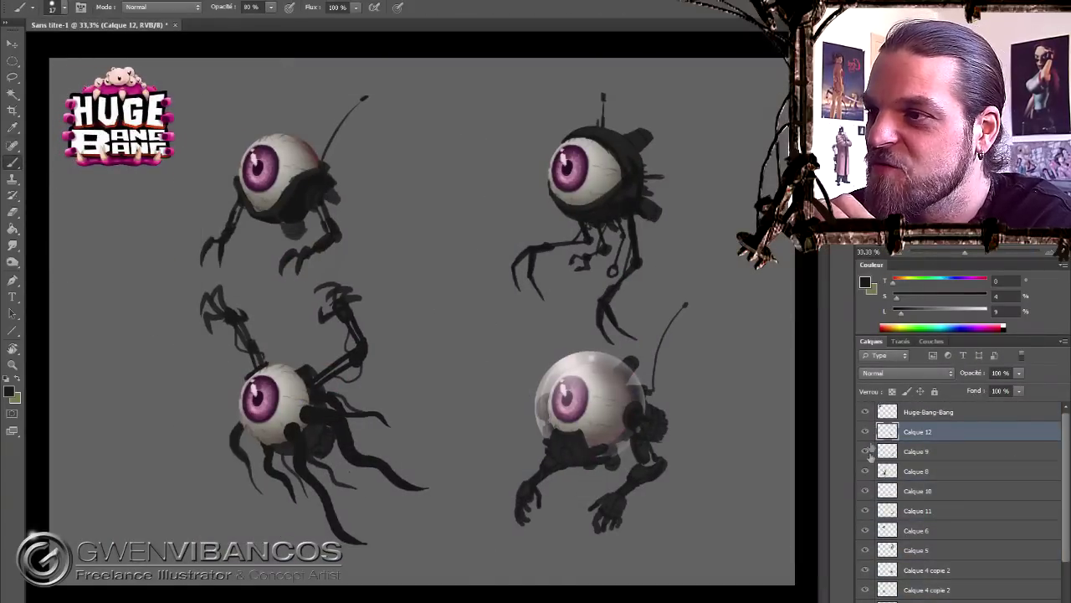
- Move the Calque 4 copie 2 eyeball layer up the stack and group it with the creature layers up to Calque 12
left_click(921, 570)
left_click_drag(920, 570, 937, 499)
left_click(921, 431)
left_click(921, 530, "shift")
key("ctrl+g")
- Isolate the lower-left creature with the Lasso and group the remaining layers so each creature has its own group
left_click(926, 485)
key("l")
mouse_move(191, 358)
left_mouse_down()
mouse_move(466, 436)
mouse_move(456, 418)
left_mouse_up()
left_click(880, 429)
left_click(917, 446)
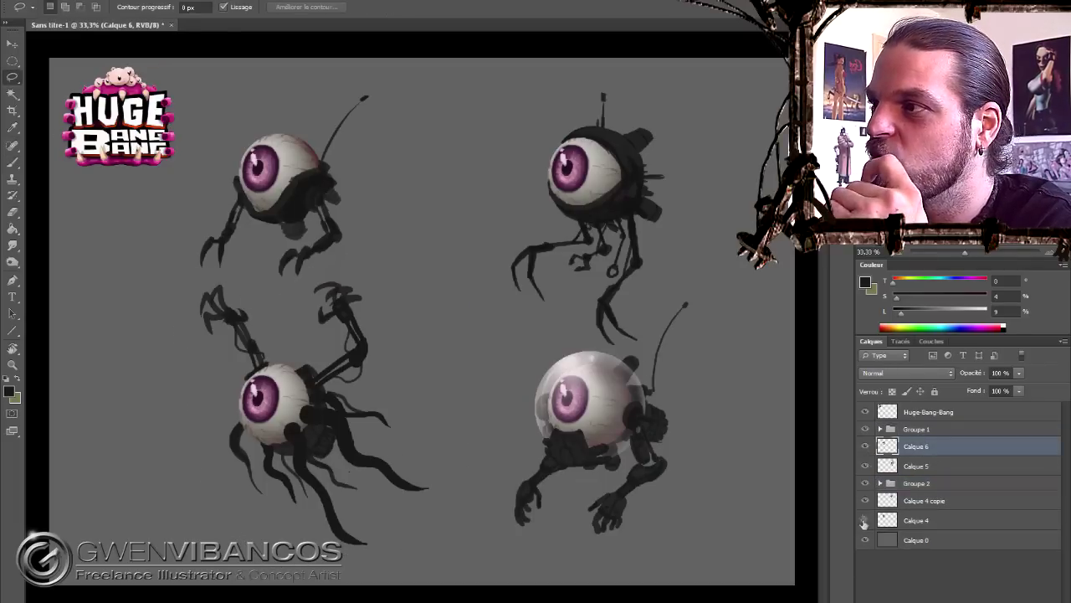
left_click(917, 540, "shift")
key("ctrl+g")
- Save the document in the Concept Art folder as a Photoshop file named Octryss - Huge Bang Bang
key("ctrl+shift+s")
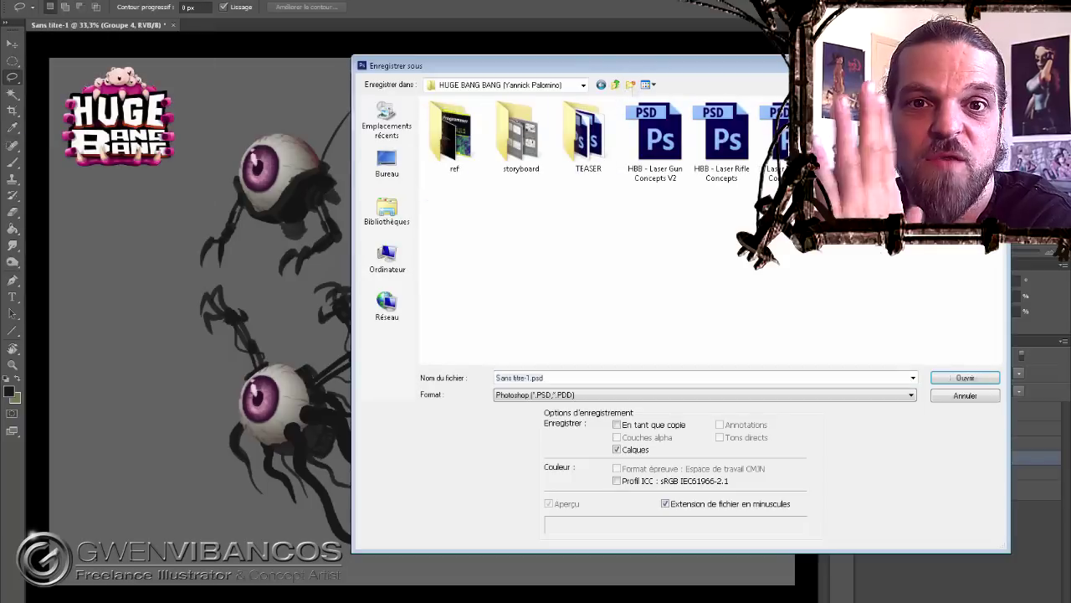
key("alt+Left")
type("Octyss - Huge Bang Bang")
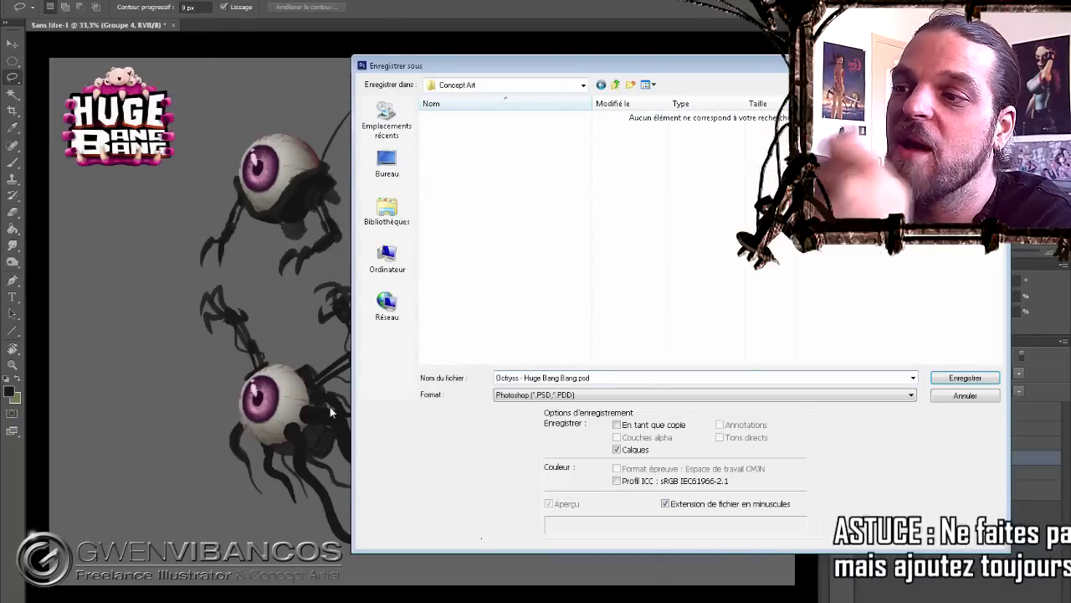
key("Return")
- Check a creature group by toggling its visibility and reorder the groups so Groupe 1 sits below Groupe 2
left_click(866, 443)
left_click(867, 444)
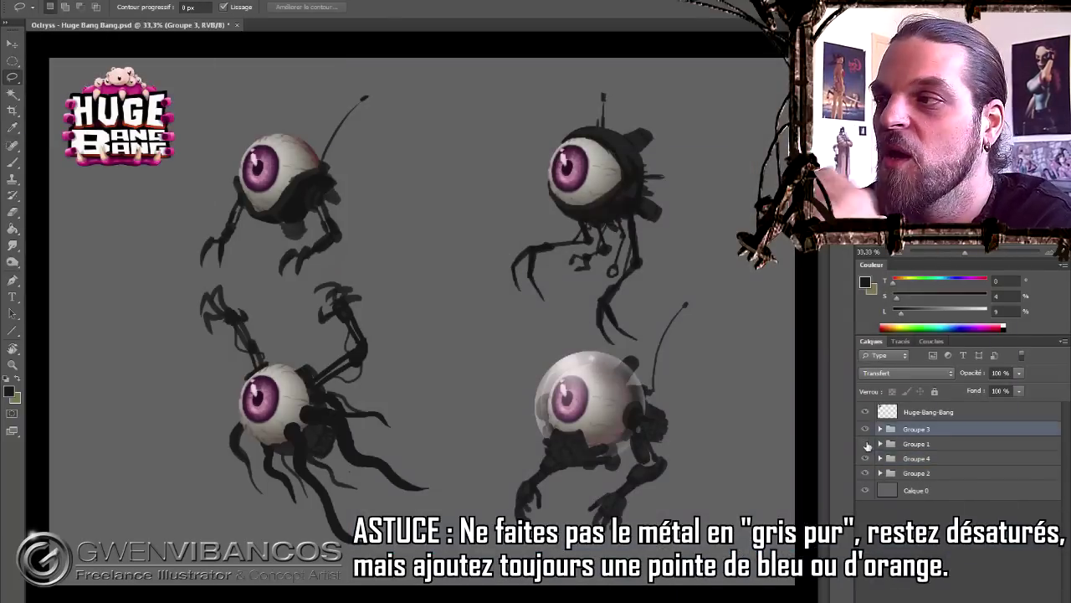
left_click_drag(918, 432, 923, 456)
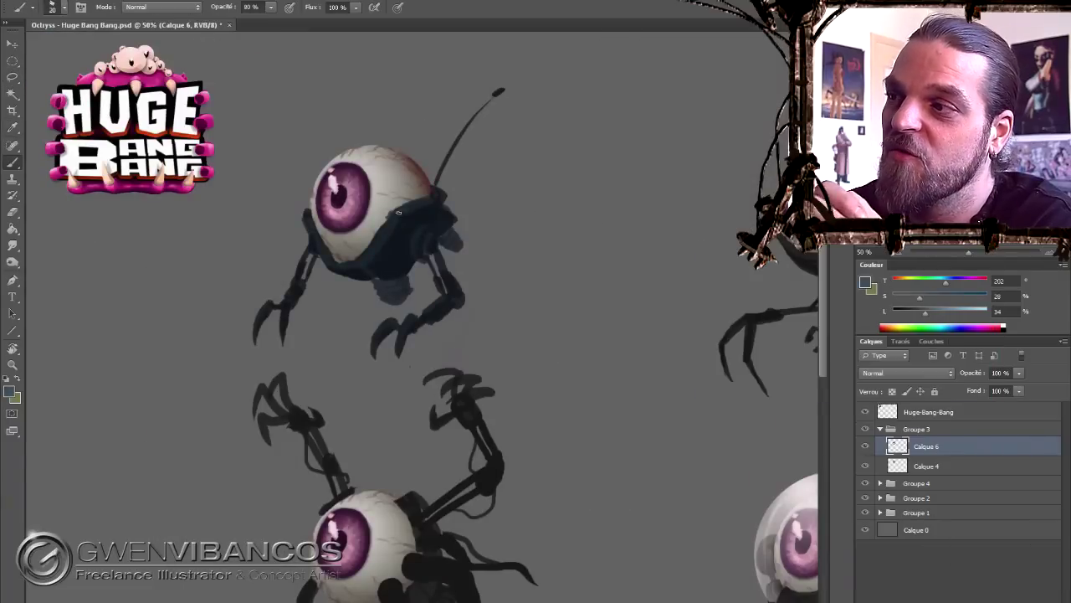
- Paint blue-grey metal shading and lighter rim edges on the upper-left creature's shell with the brush at 50% opacity
key("5")
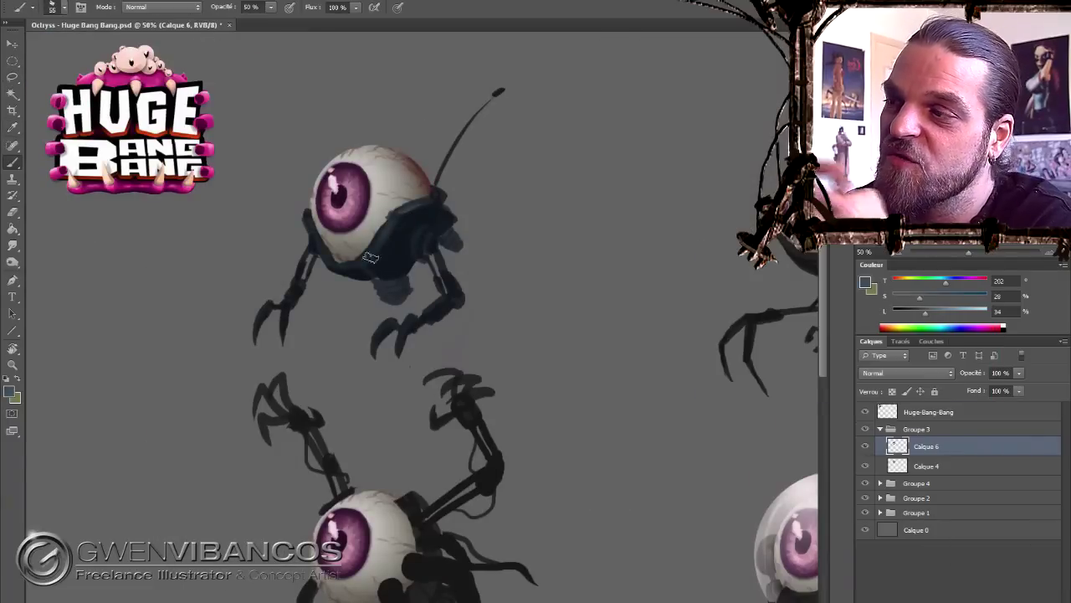
left_click_drag(459, 286, 453, 300)
left_click(384, 292, "alt")
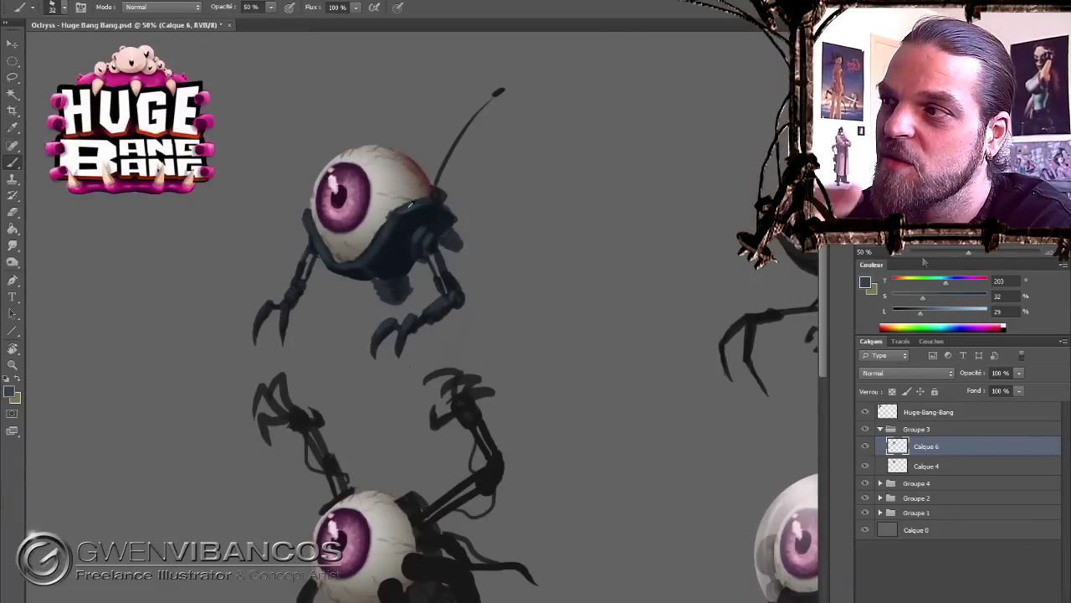
left_click(399, 210, "alt")
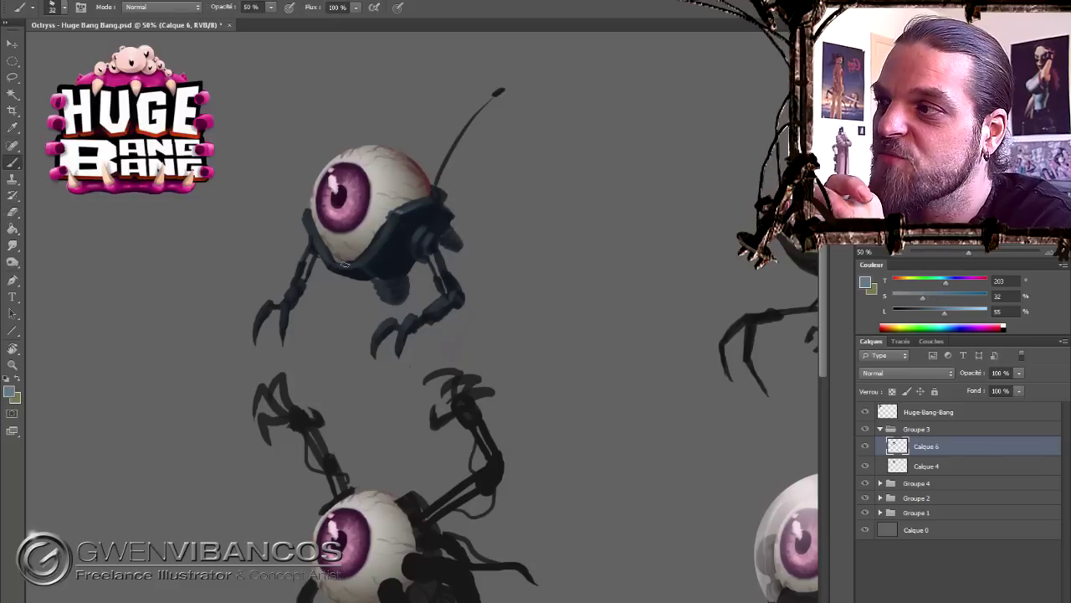
left_click(297, 269, "alt")
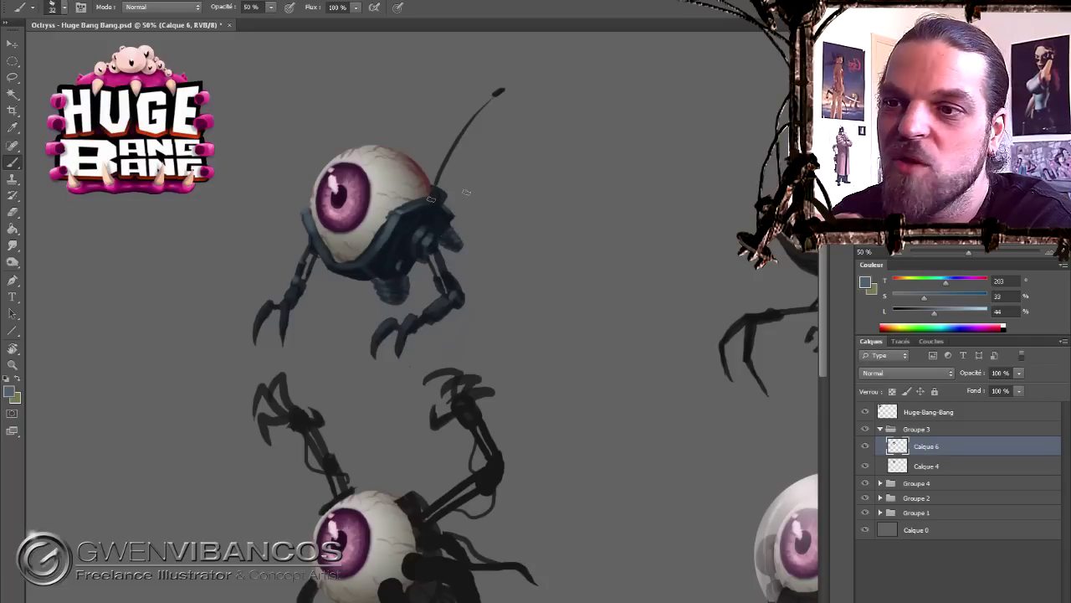
left_click(392, 254, "alt")
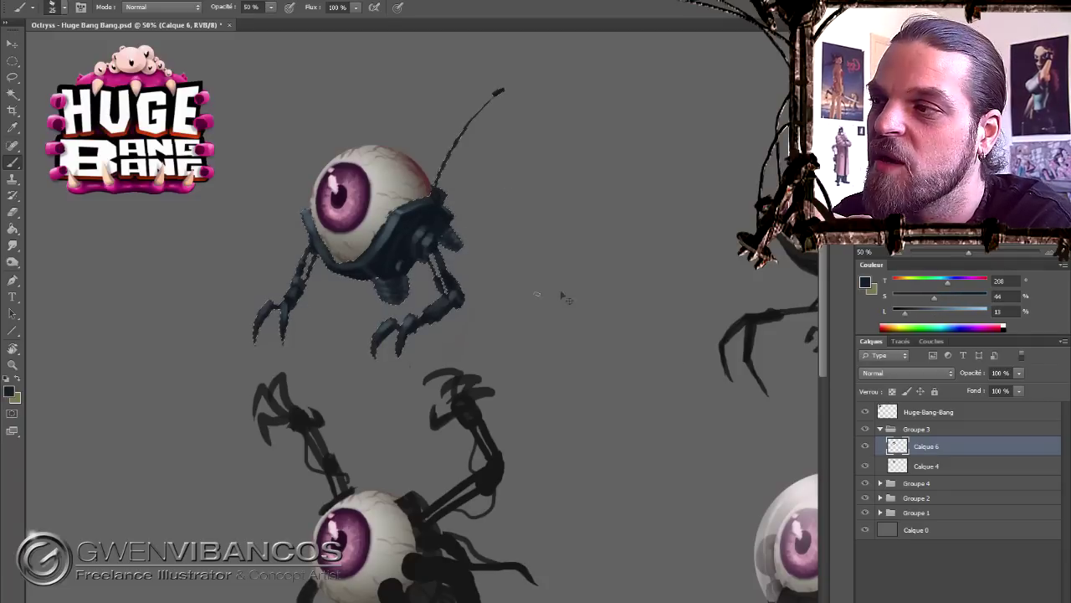
- Shade the upper-left creature's arms, joints and antenna base with sampled dark and mid blue tones
left_click(304, 271, "alt")
left_click(446, 276, "alt")
left_click_drag(444, 266, 428, 226)
left_click(435, 251, "alt")
left_click(442, 194, "alt")
- Sharpen the upper-left creature's shell and arm details and add an elbow spike with sampled blues at 80% brush opacity
key("8")
left_click(460, 288, "alt")
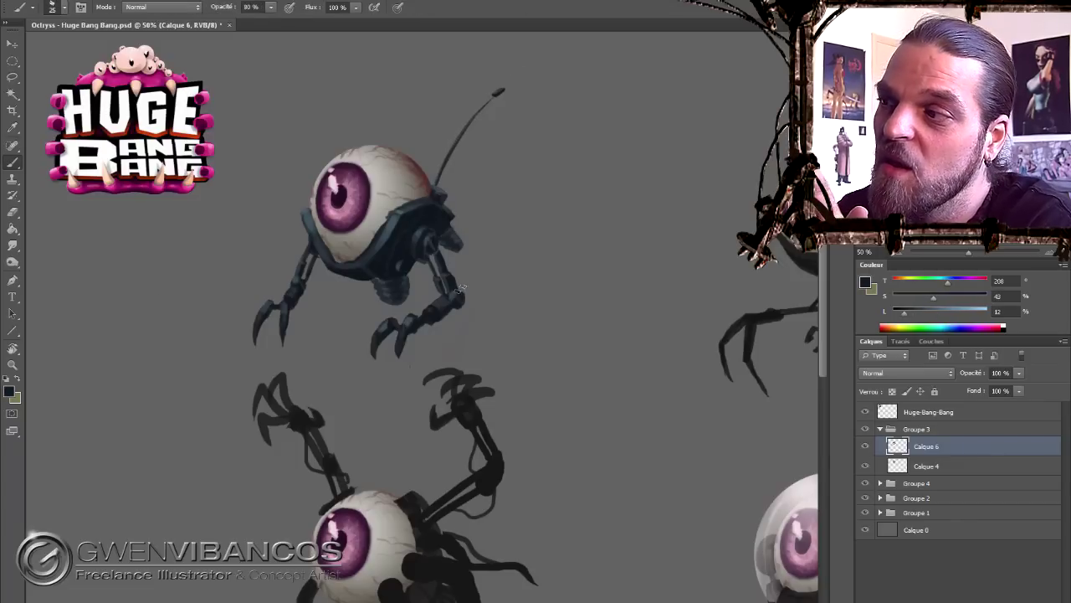
left_click(369, 234, "alt")
left_click(410, 224, "alt")
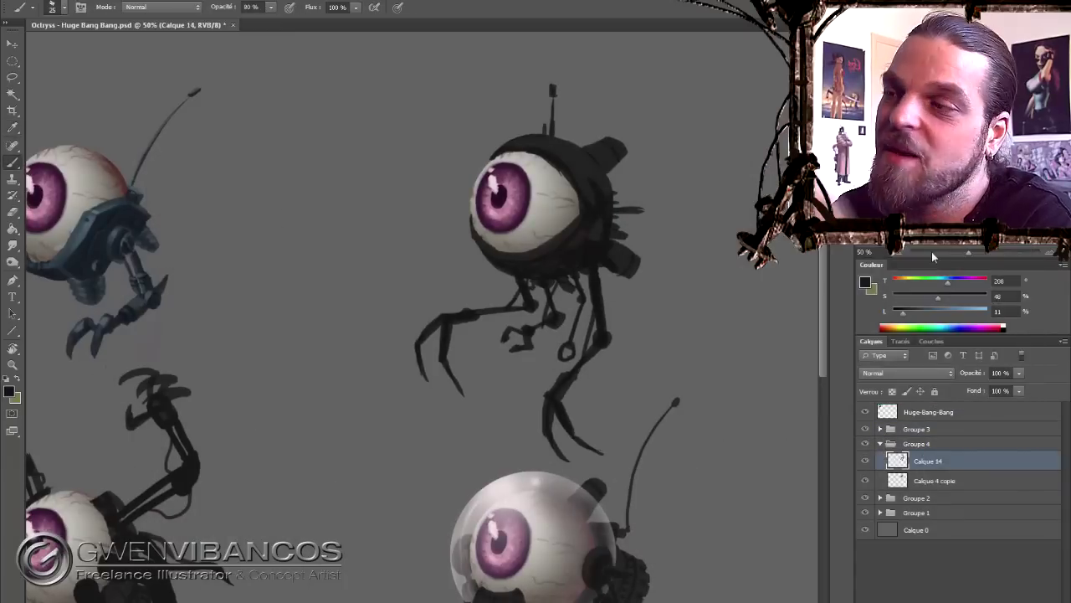
- Duplicate the upper-right creature's body layer and tint the copy dark blue with colour and Levels adjustments
key("ctrl+u")
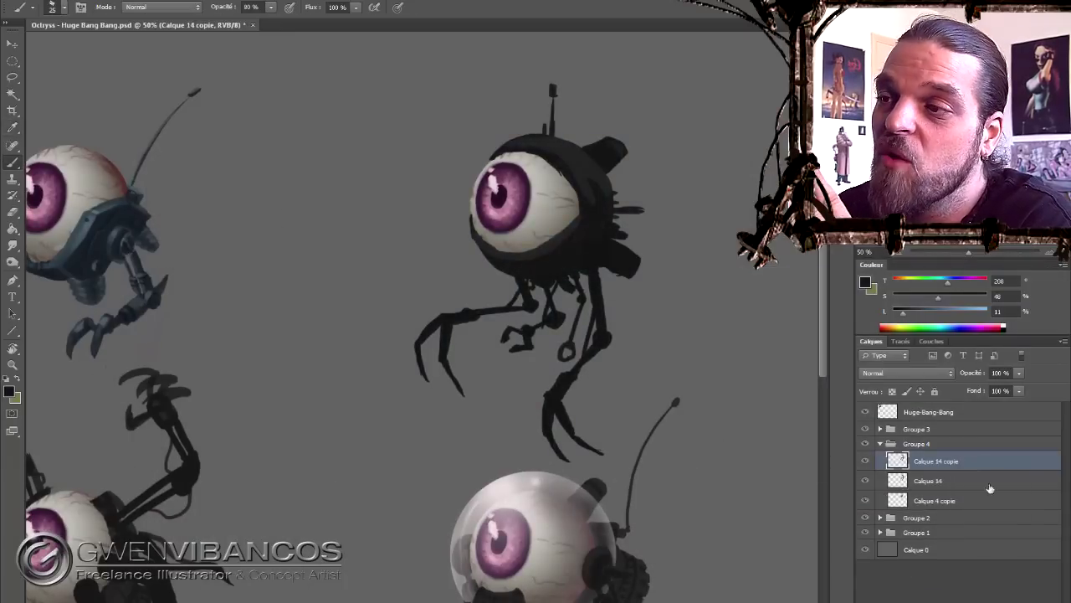
key("ctrl+b")
key("Escape")
key("ctrl+l")
key("Return")
key("b")
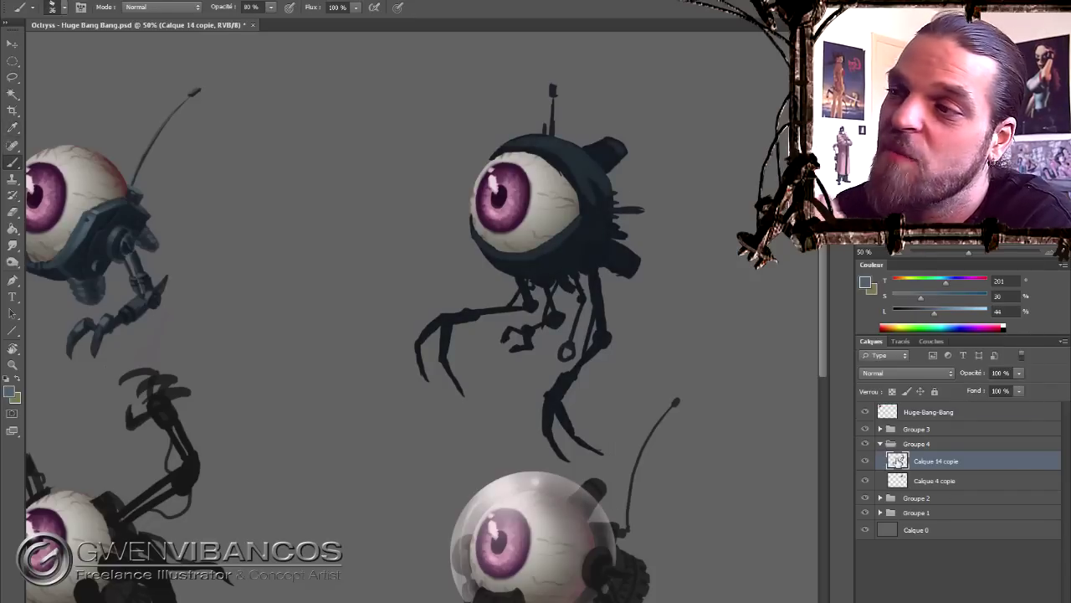
- Shade the upper-right creature's shell with sampled blue-grey tones using the brush at 50% opacity
key("e")
key("b")
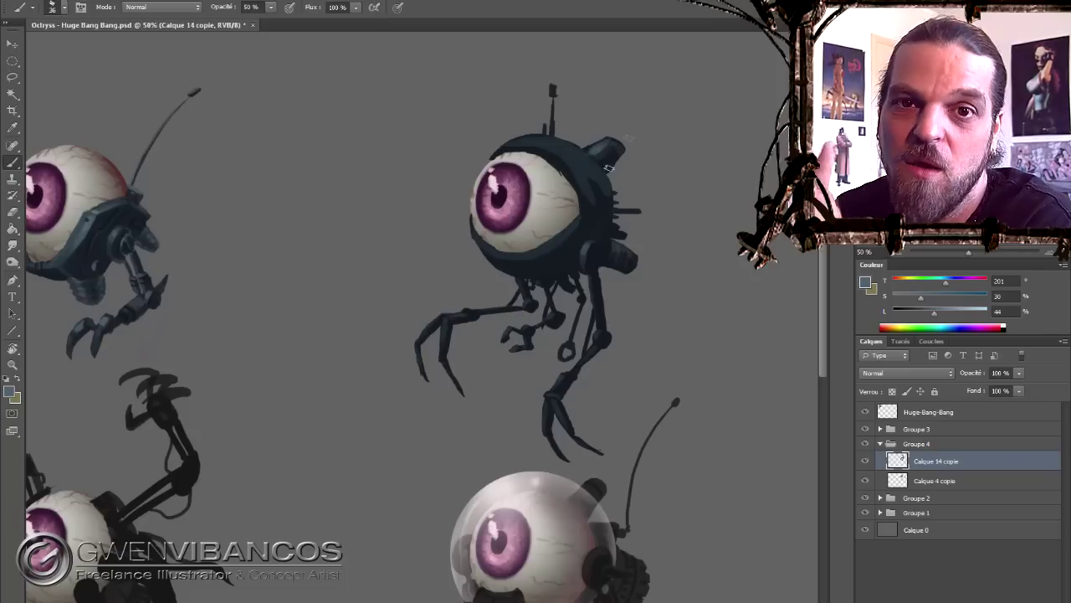
left_click(624, 254, "alt")
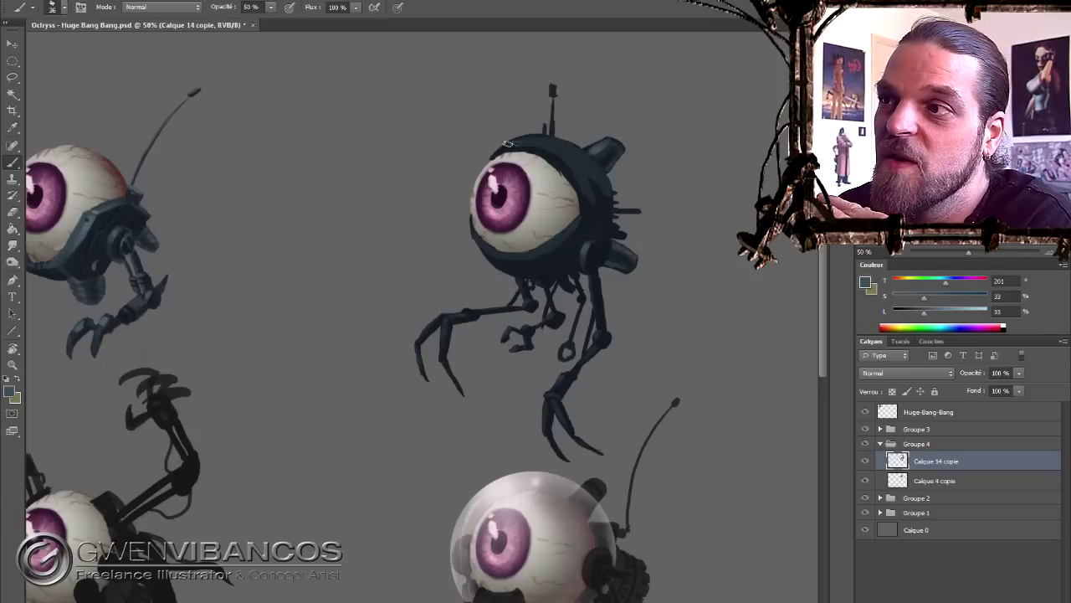
mouse_move(557, 144)
left_mouse_down()
mouse_move(502, 256)
mouse_move(540, 267)
left_mouse_up()
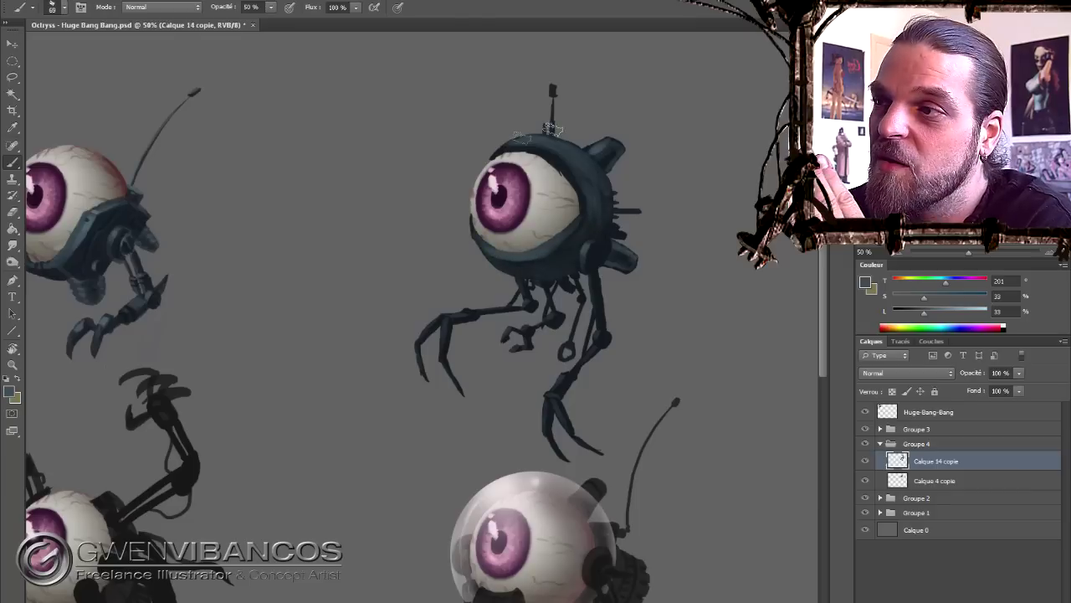
left_click(944, 313)
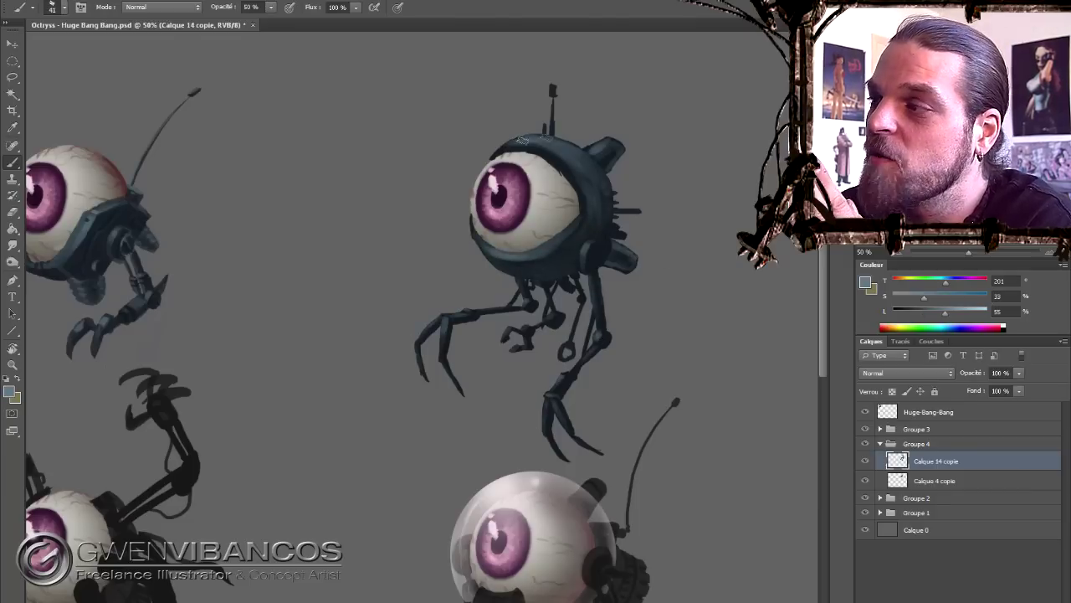
- Sharpen the upper-right creature's shell rim and seams with sampled blues, using 80% and 50% brush opacity
right_click(590, 203)
key("Escape")
left_click(550, 144, "alt")
key("8")
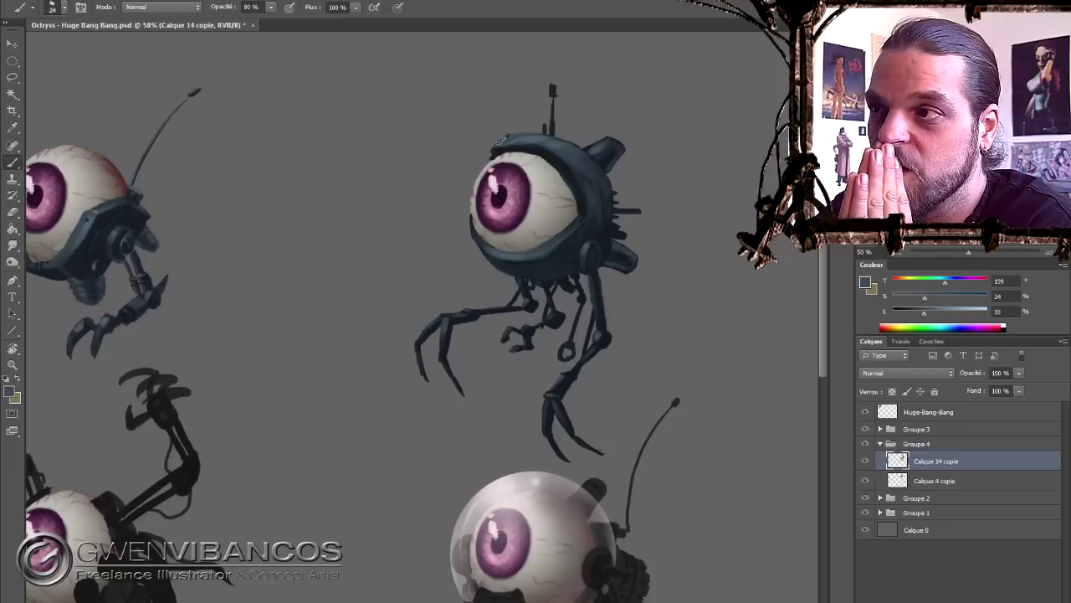
left_click(519, 152, "alt")
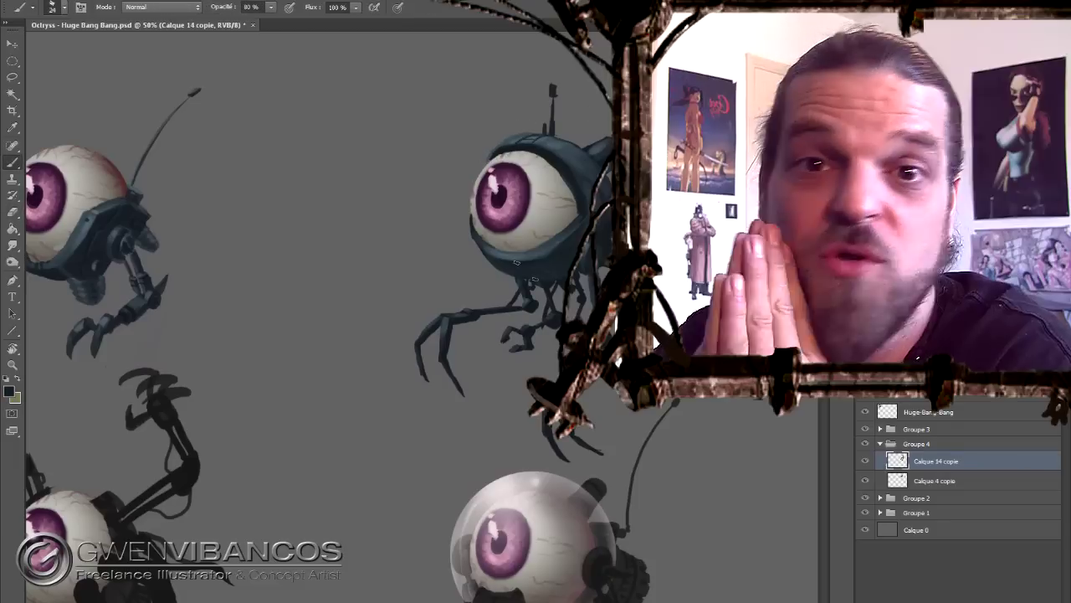
key("5")
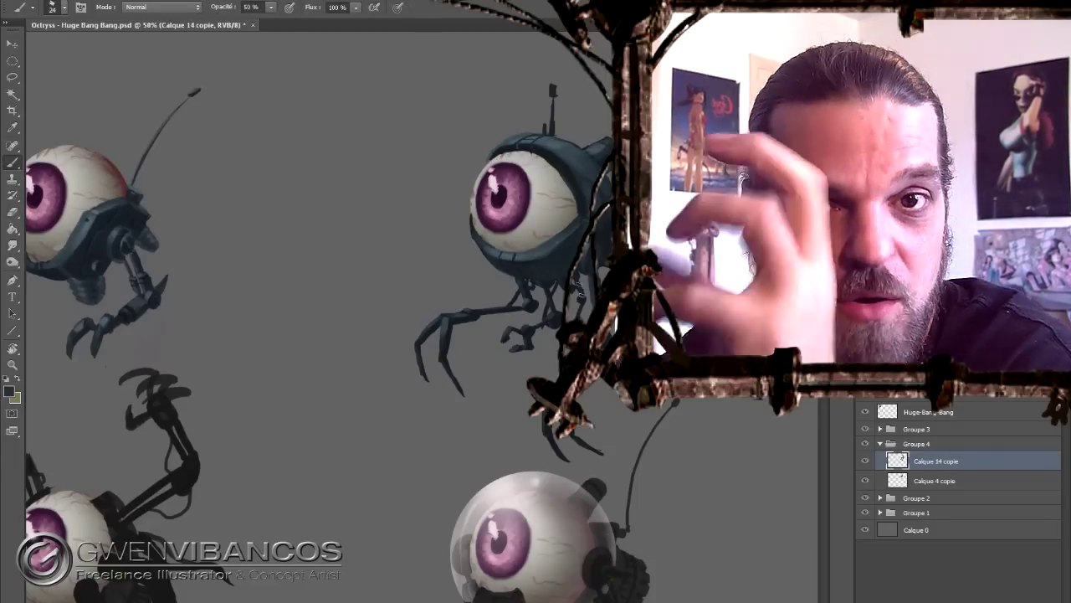
key("0")
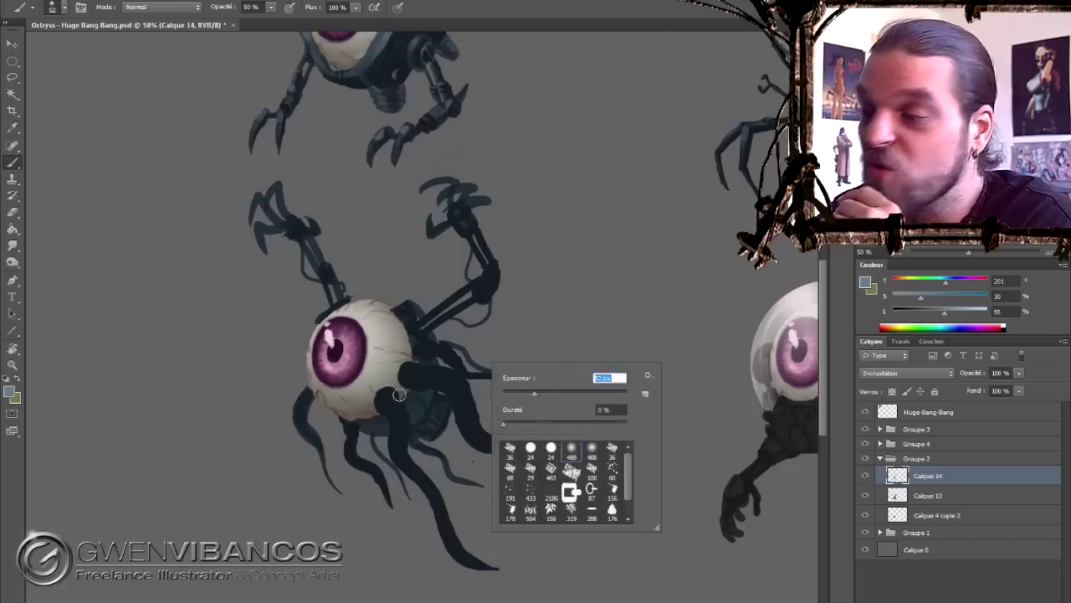
- Create a new layer for the lower-left creature and paint mid-blue edge highlights on it with a smaller brush
key("Escape")
key("ctrl+alt+shift+n")
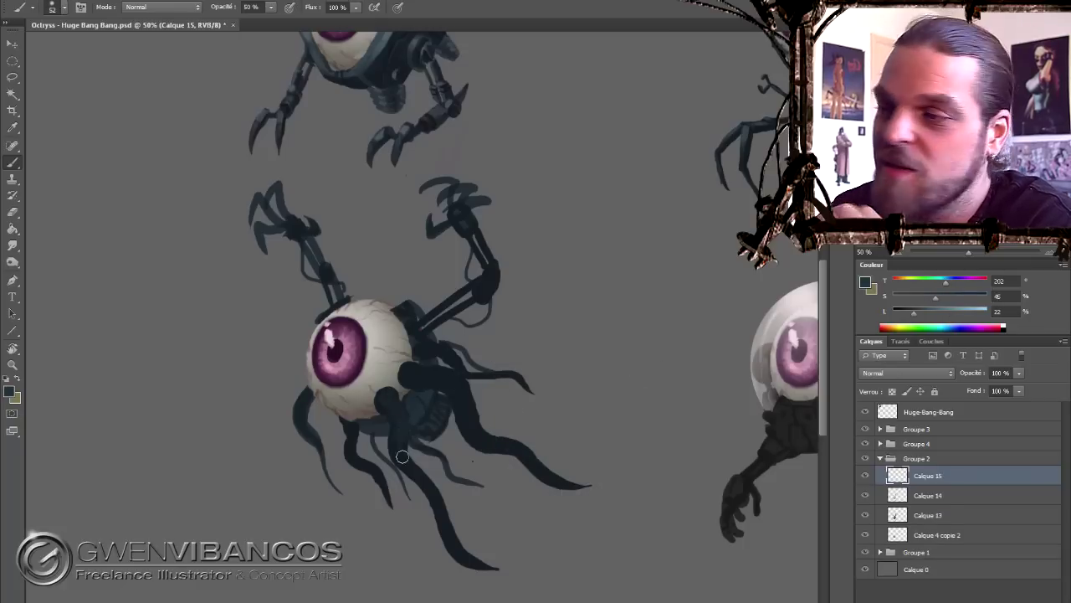
key("bracketleft")
key("bracketleft")
key("bracketleft")
left_click(418, 319, "alt")
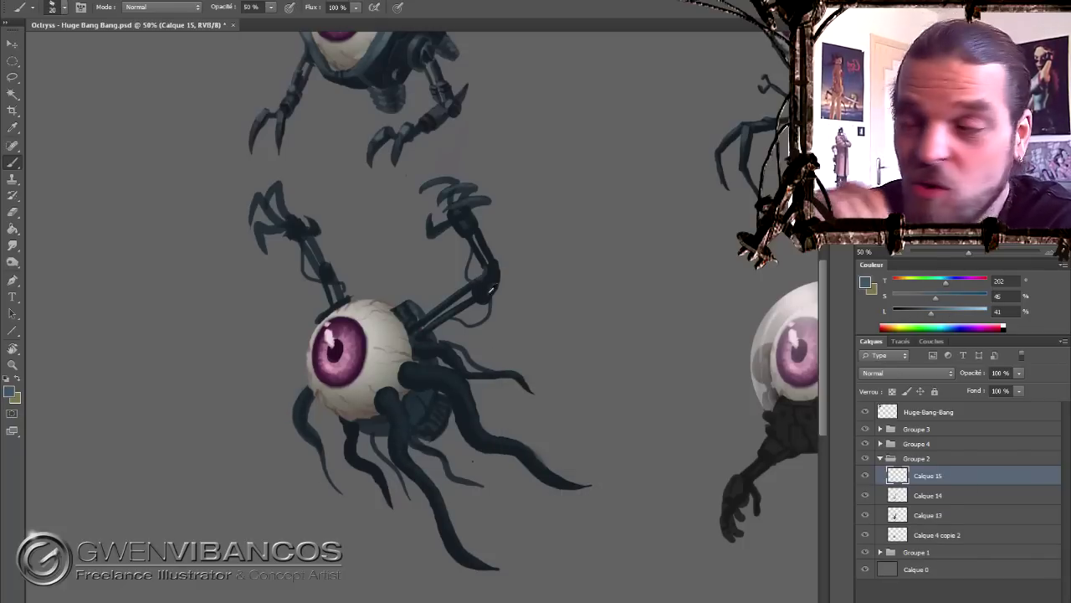
- Refine the claws, joints and elbow of the lower-left creature's arms with sampled dark and mid blues
left_click(465, 216, "alt")
left_click(437, 245, "alt")
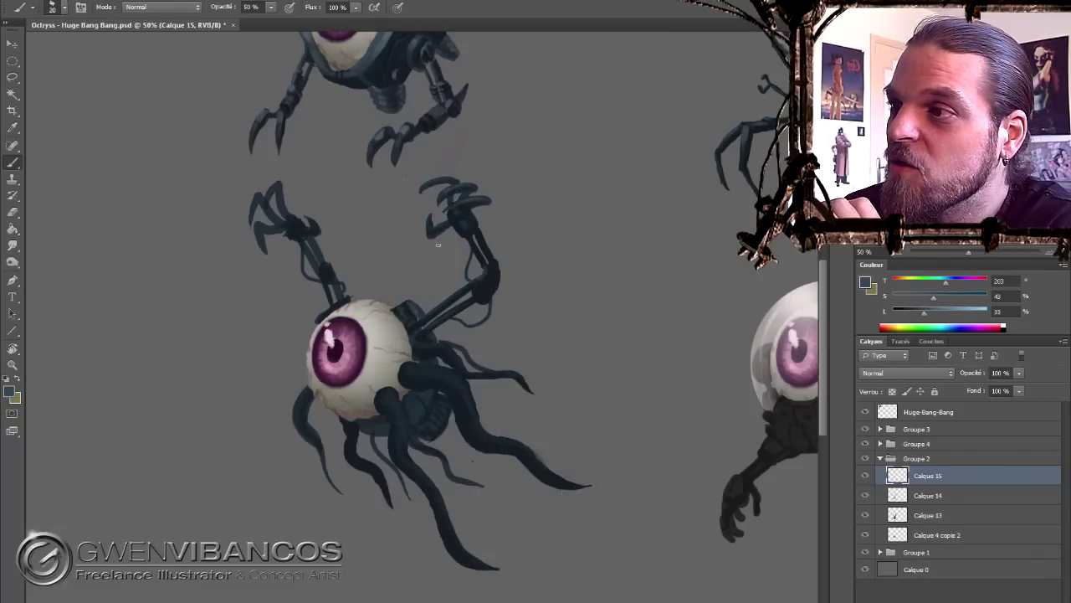
left_click(419, 307, "alt")
key("bracketright")
key("bracketright")
left_click(497, 277, "alt")
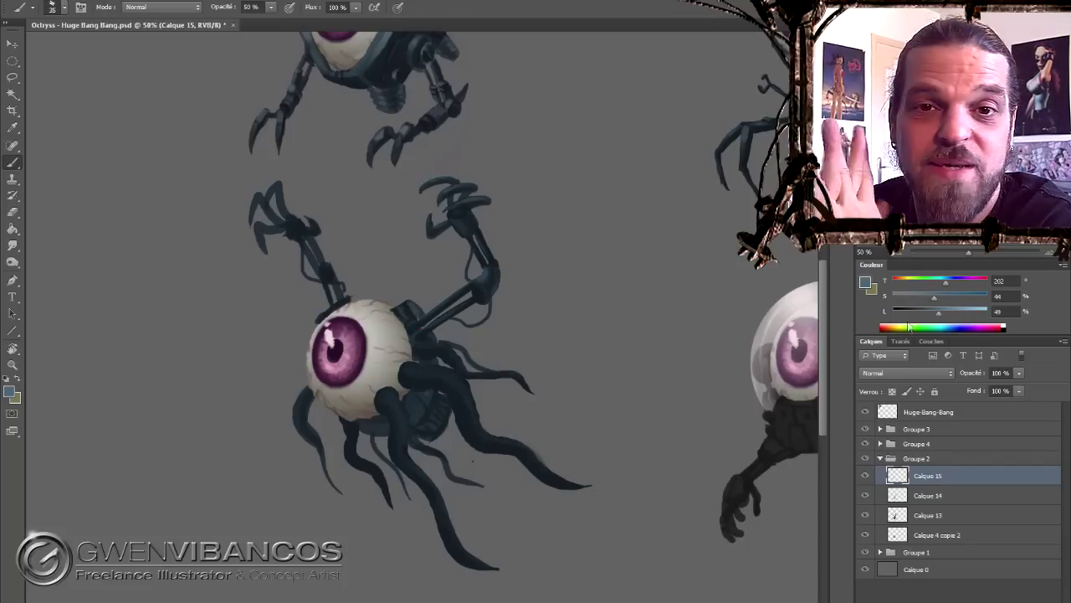
- Clean up the lower-left creature's tentacle edges with the Eraser and merge its three body layers
key("alt+bracketleft")
key("alt+bracketleft")
key("alt+bracketright")
key("alt+bracketright")
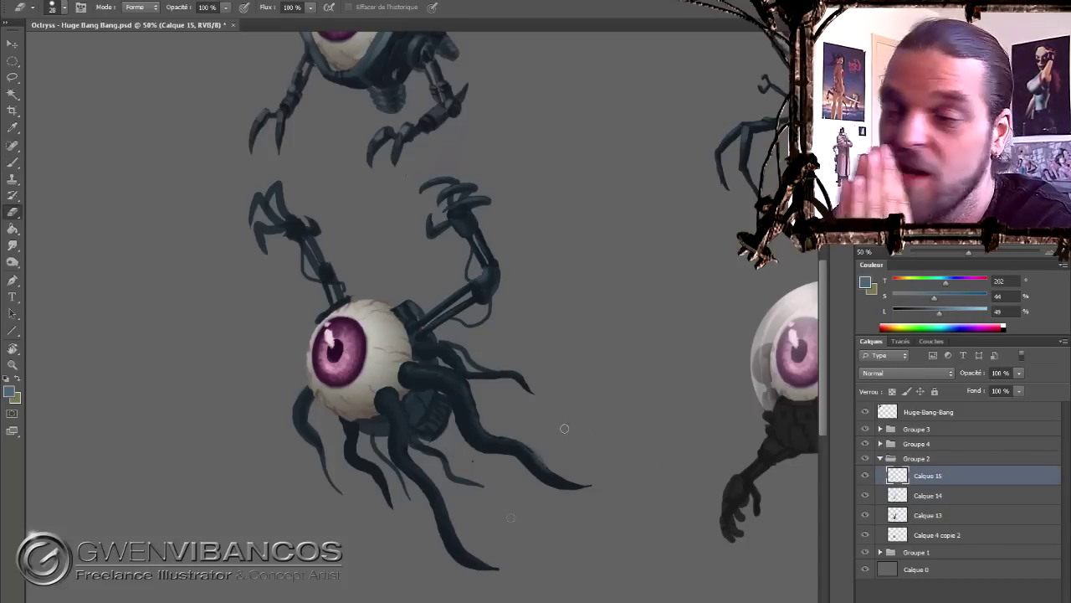
right_click(420, 386)
key("Escape")
key("e")
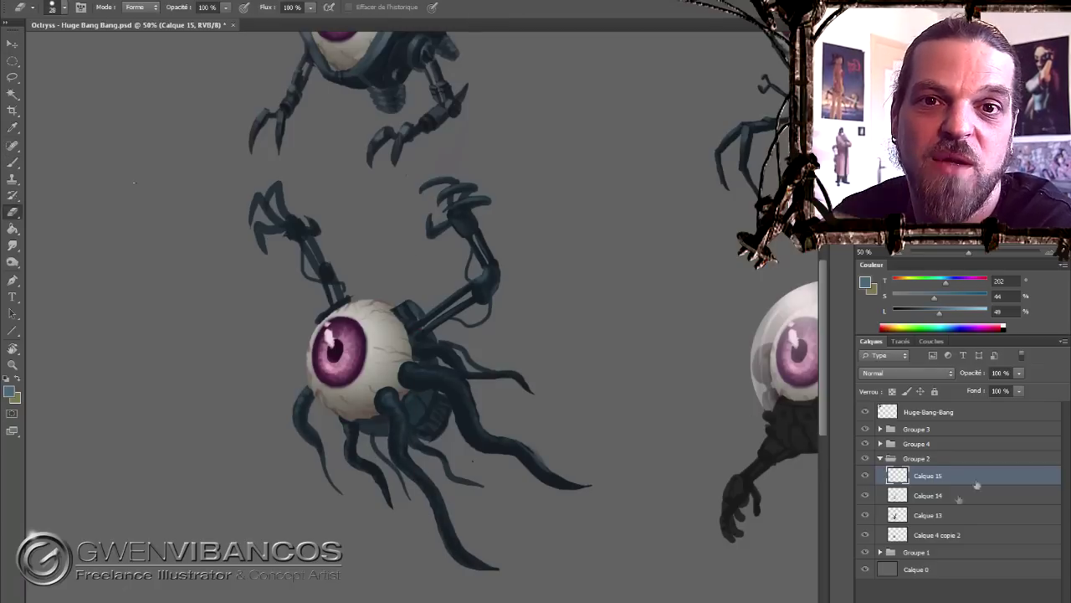
key("alt+shift+bracketleft")
key("alt+shift+bracketleft")
key("ctrl+e")
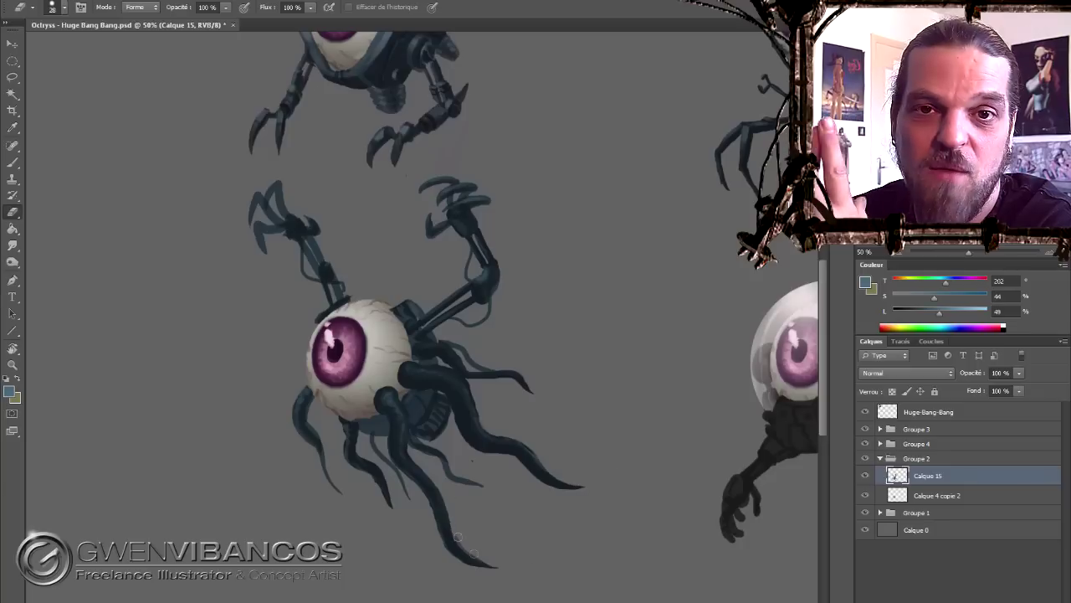
- Brighten the lower-left creature's tentacles with soft white strokes on a new Overlay layer and merge it into the body layer
key("b")
key("ctrl+shift+alt+n")
key("shift+alt+o")
left_click_drag(419, 368, 561, 477)
key("ctrl+z")
left_click_drag(394, 393, 431, 502)
left_click_drag(414, 368, 560, 481)
left_click_drag(385, 415, 301, 468)
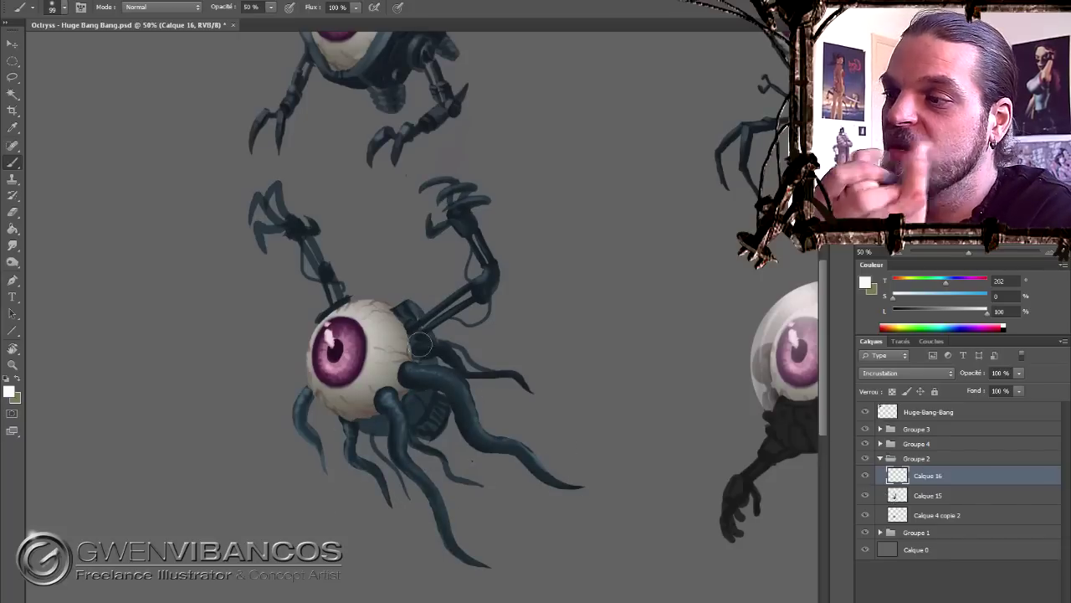
left_click_drag(410, 339, 494, 376)
left_click(950, 499, "shift")
key("ctrl+e")
- Paint ringed segments along the lower-left creature's tentacles with a small brush and sampled dark and light blues
right_click(393, 251)
double_click(469, 376)
left_click(268, 205, "alt")
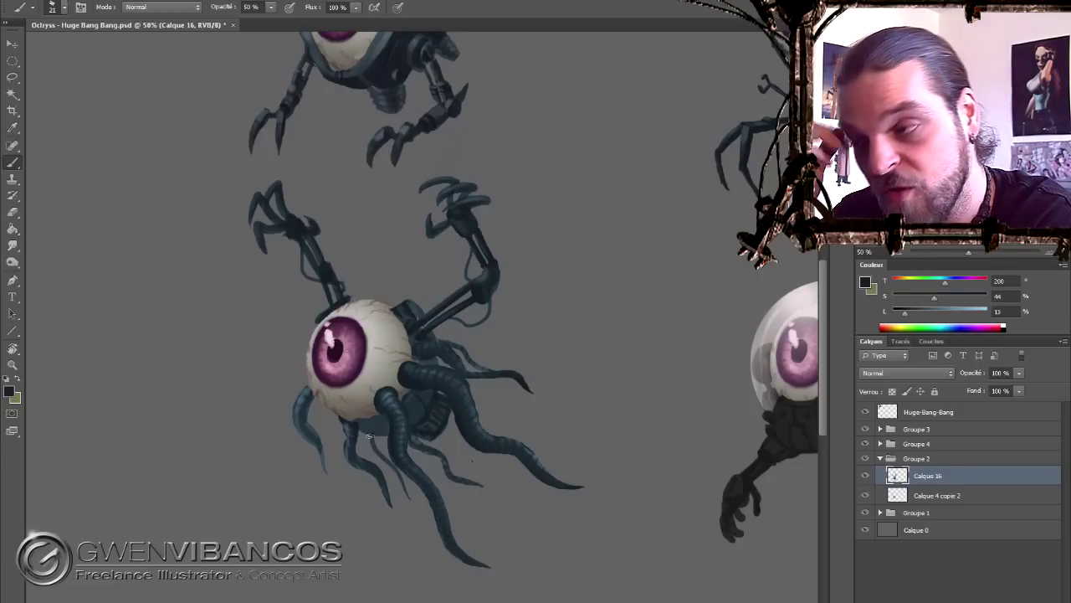
right_click(441, 422)
key("Return")
left_click(415, 368, "alt")
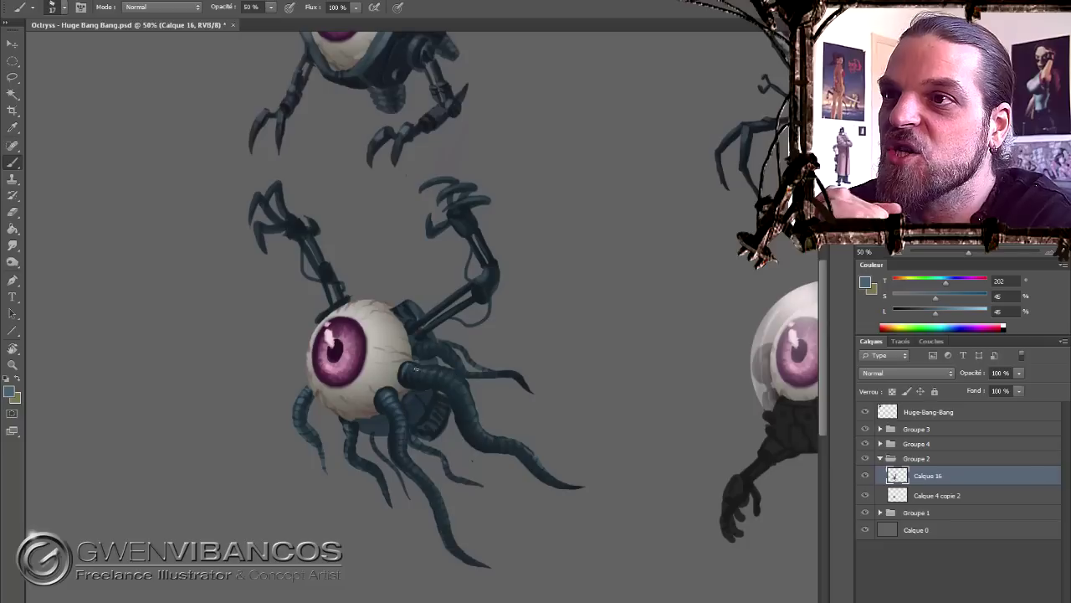
- Darken the area behind the lower-left creature's front tentacles and define its lower shell rim with sampled blues
left_click(433, 410, "alt")
right_click(469, 423)
left_click_drag(496, 442, 498, 440)
key("Return")
left_click(421, 380, "alt")
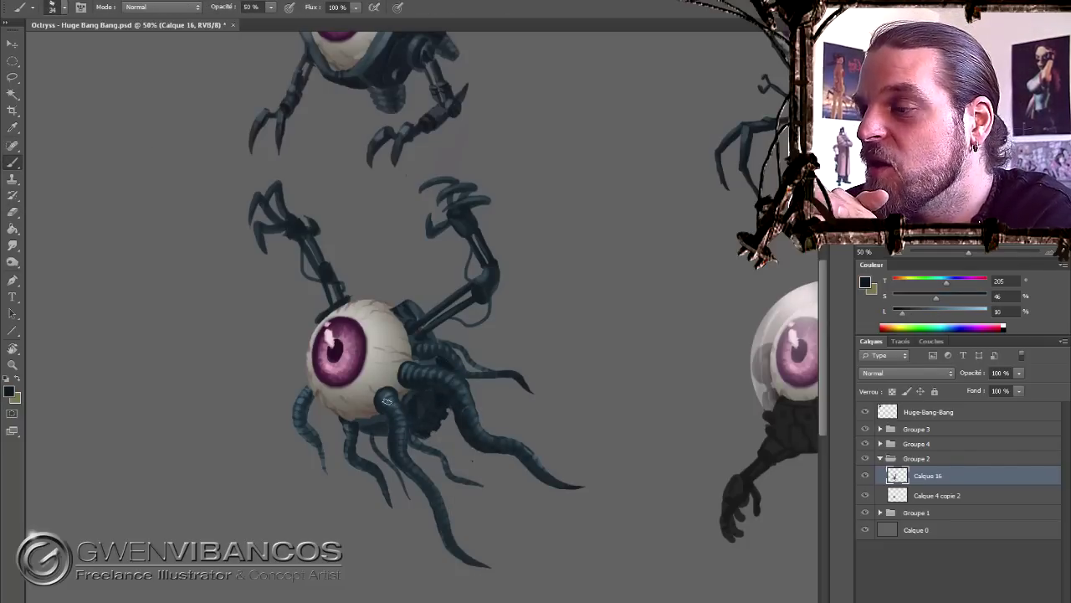
left_click(436, 309, "alt")
left_click(295, 399, "alt")
left_click(343, 417, "alt")
left_click(388, 422, "alt")
left_click(347, 420, "alt")
- Copy a lassoed tentacle of the lower-left creature to its own layer and rotate, move and warp it
right_click(402, 385)
key("l")
left_click_drag(385, 393, 381, 404)
key("ctrl+j")
key("ctrl+t")
left_click_drag(422, 493, 410, 260)
mouse_move(410, 370)
left_mouse_down()
mouse_move(511, 216)
mouse_move(494, 201)
left_mouse_up()
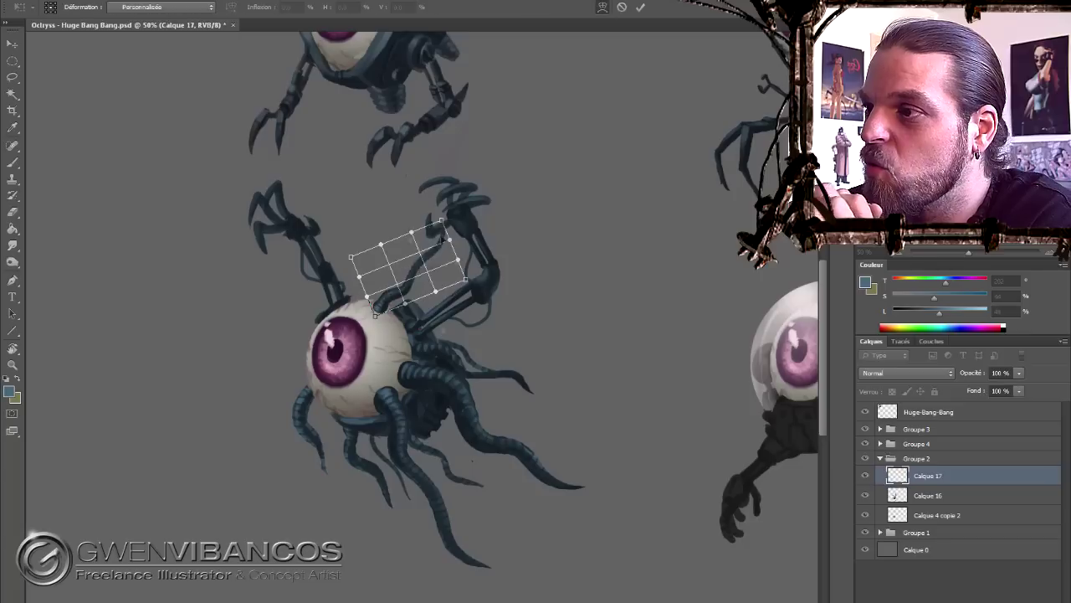
left_click_drag(502, 159, 502, 235)
mouse_move(444, 268)
left_mouse_down()
mouse_move(460, 281)
mouse_move(448, 286)
left_mouse_up()
right_click(455, 279)
left_click(502, 468)
key("Return")
- Reorder the copied tentacle's layer and merge it with the lower-left creature's body layer
key("ctrl+bracketleft")
right_click(302, 183)
key("Escape")
key("ctrl+bracketleft")
key("v")
key("ctrl+bracketright")
key("ctrl+e")
key("alt+bracketright")
key("b")
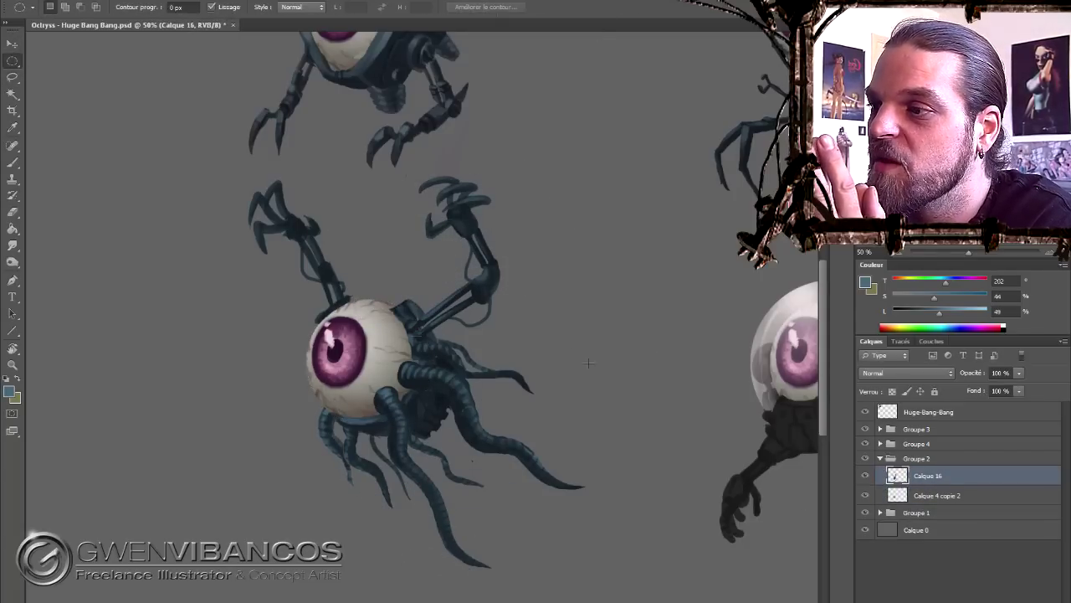
- Blend the shading around the lower-left creature's thick tentacles with sampled blues at 20% and 80% brush opacity
left_click(387, 392, "alt")
left_click(441, 391, "alt")
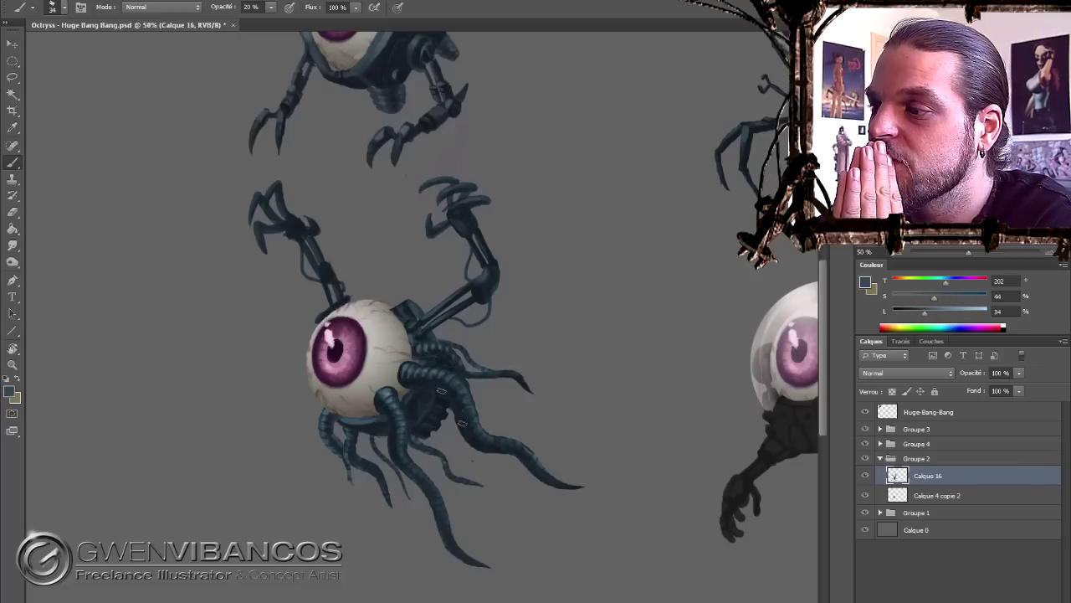
left_click(417, 379, "alt")
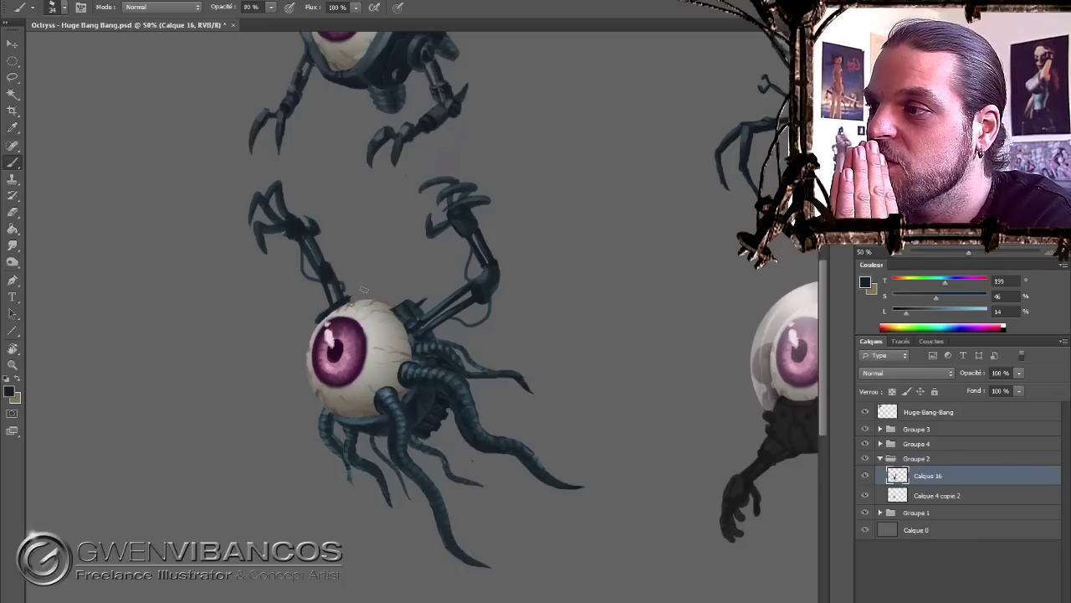
- Shift the lower-left creature's raised left arm slightly outward and clean its edges with the Eraser
left_click_drag(328, 286, 311, 294)
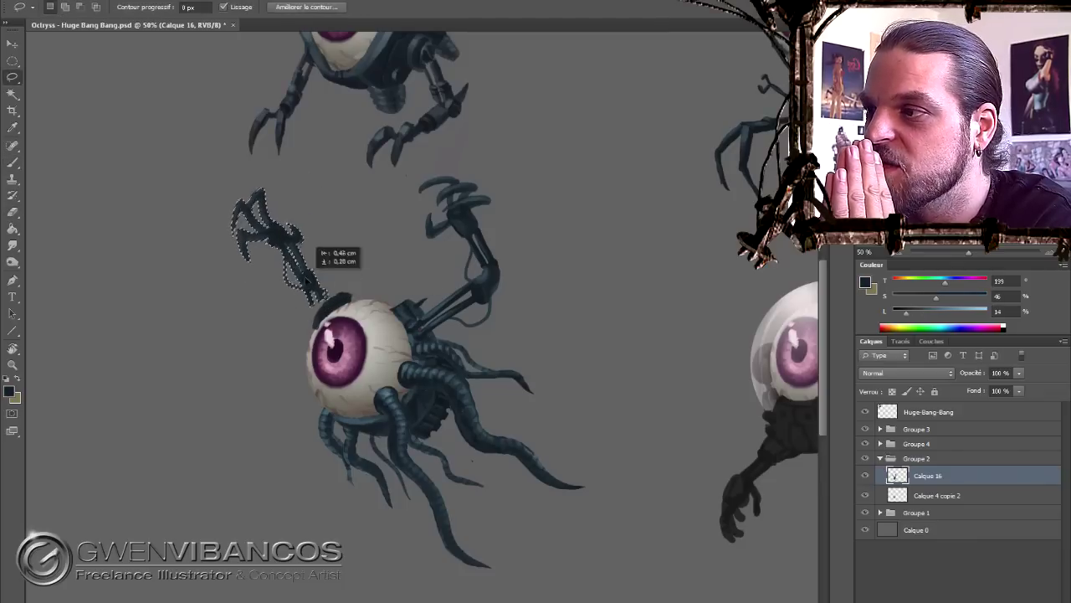
key("Return")
key("e")
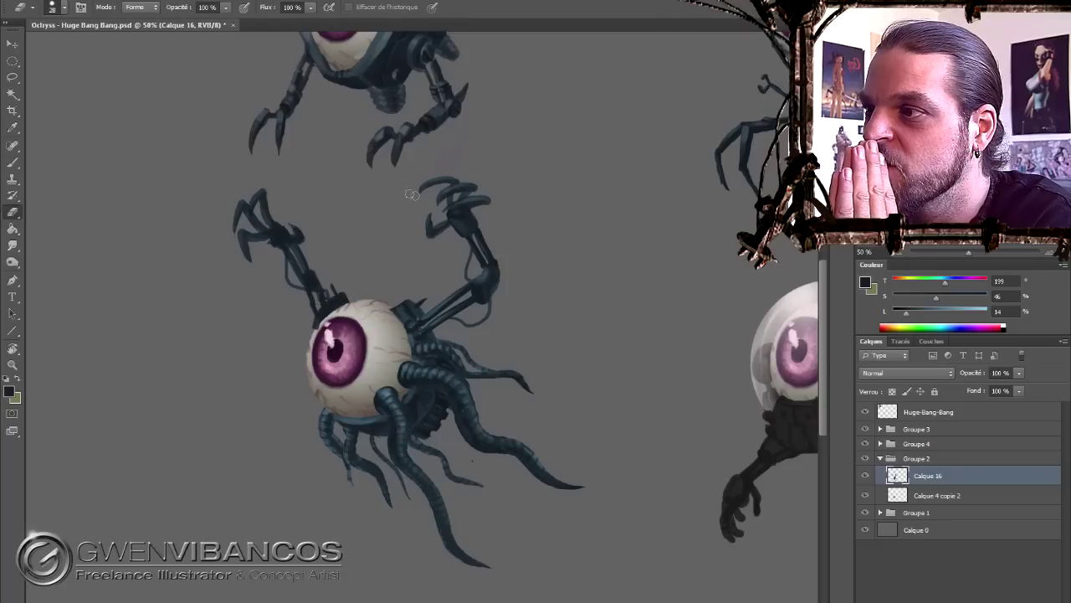
- Detail the lower-left creature's lower shell rim and right elbow with sampled dark blues, reducing the brush opacity to 50%
key("b")
left_click(350, 417, "alt")
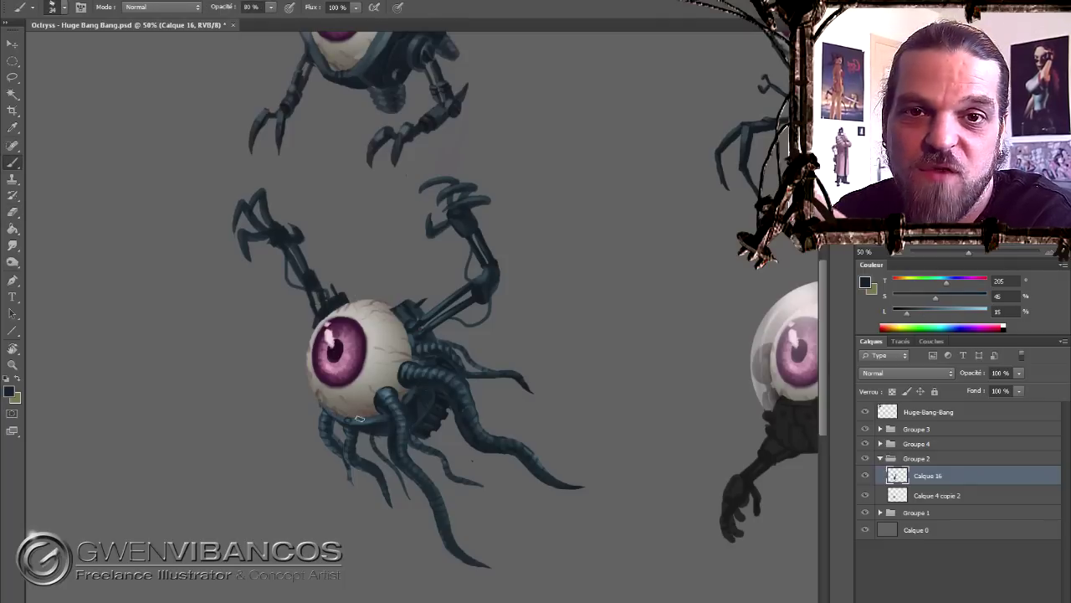
key("5")
left_click(479, 289, "alt")
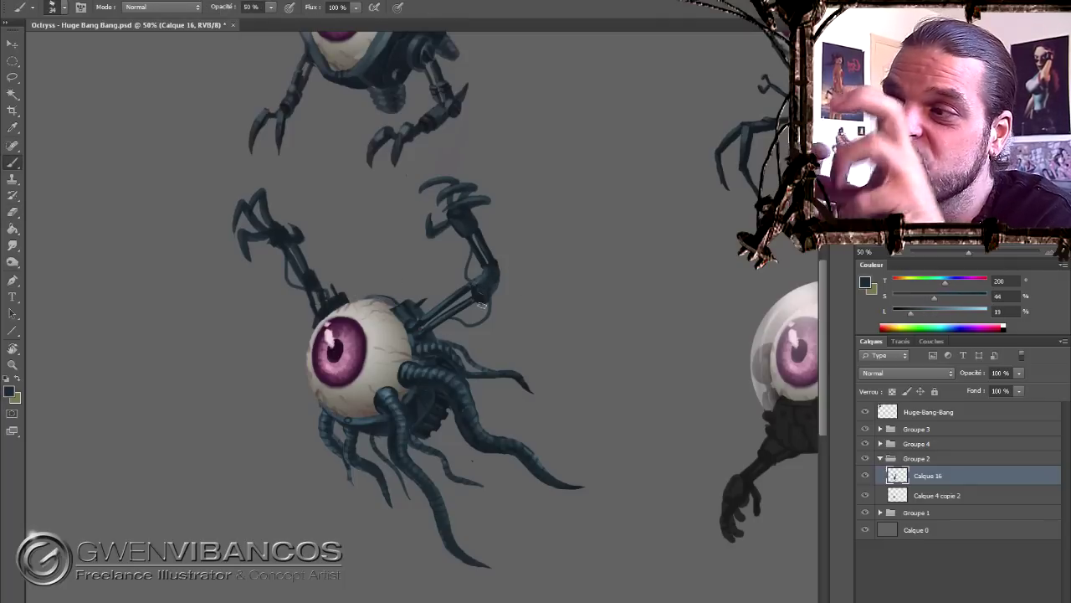
- Refine the lower-left creature's arm joints and claws with resized brushes and sampled blues, undoing two unwanted strokes
right_click(494, 258)
key("Return")
key("ctrl+z")
key("ctrl+z")
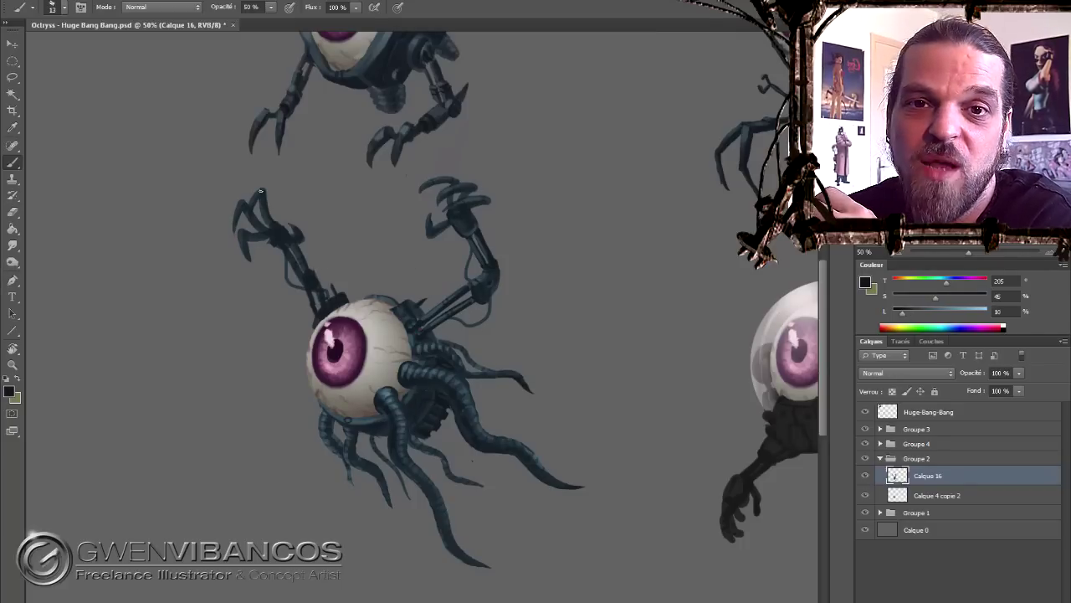
right_click(400, 372)
key("Return")
left_click(276, 229, "alt")
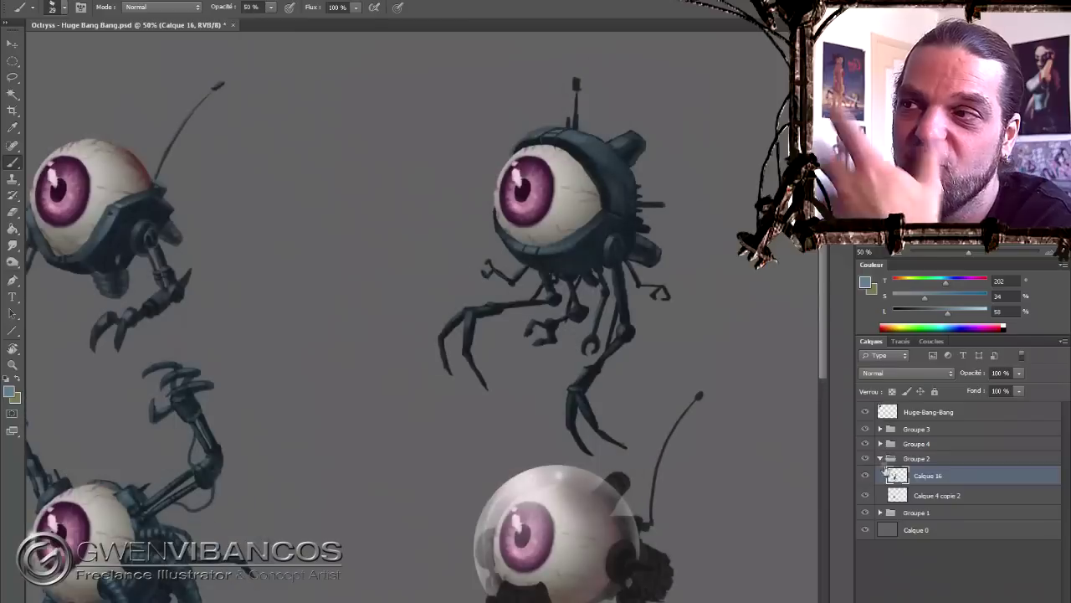
- Clean up the upper edge of the upper-right creature's shell with the Eraser
left_click(513, 142, "ctrl")
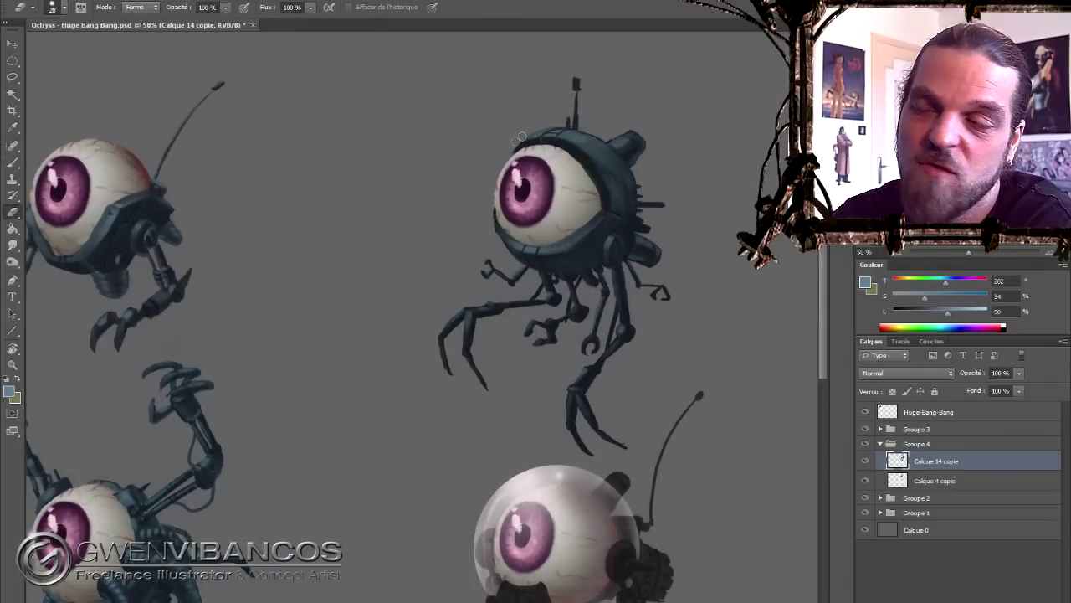
- Cut part of the lower-right creature's body onto a new layer and place it at the bottom of Groupe 1
scroll(536, 127, "down", 5)
key("ctrl+minus")
key("l")
left_click(552, 494, "ctrl")
key("ctrl+shift+j")
left_click_drag(928, 521, 937, 565)
- Tint the cut body layer toward cyan with Color Balance and lighten it with Levels, setting the white input to 220
key("ctrl+b")
left_click_drag(813, 306, 801, 307)
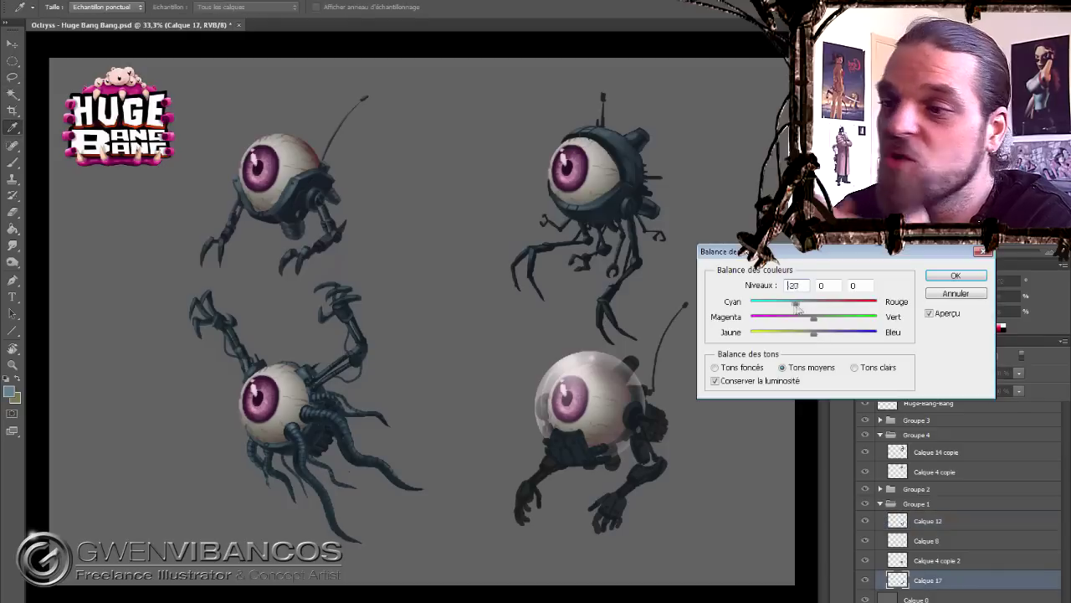
key("Return")
key("ctrl+l")
left_click_drag(945, 317, 923, 316)
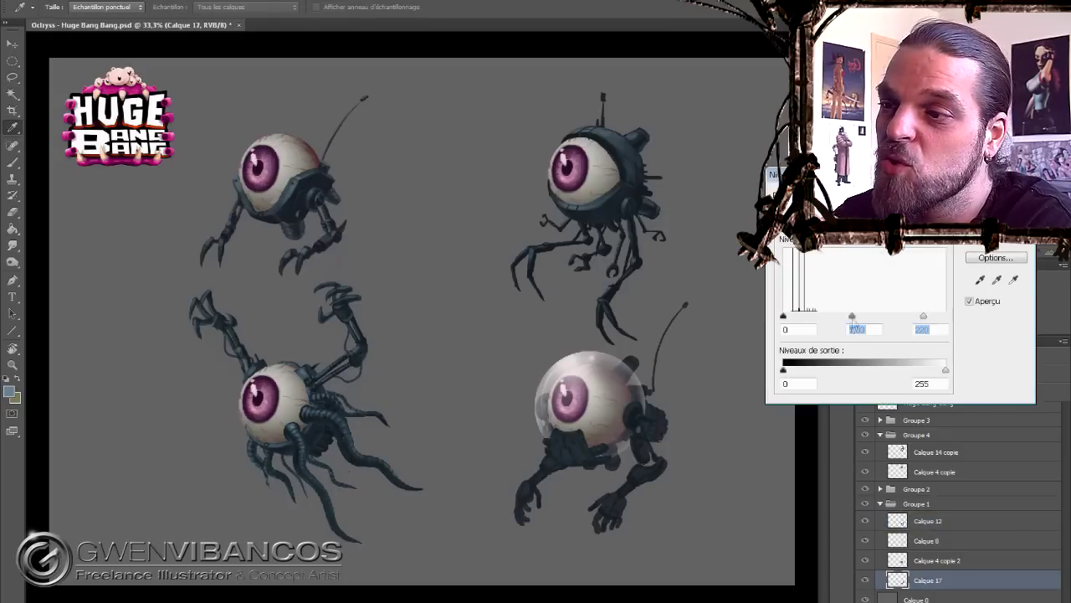
key("Return")
- Refine the lower-right creature's chest plate on Calque 12 with Brush strokes in blues sampled from its body
scroll(518, 389, "up", 2)
key("b")
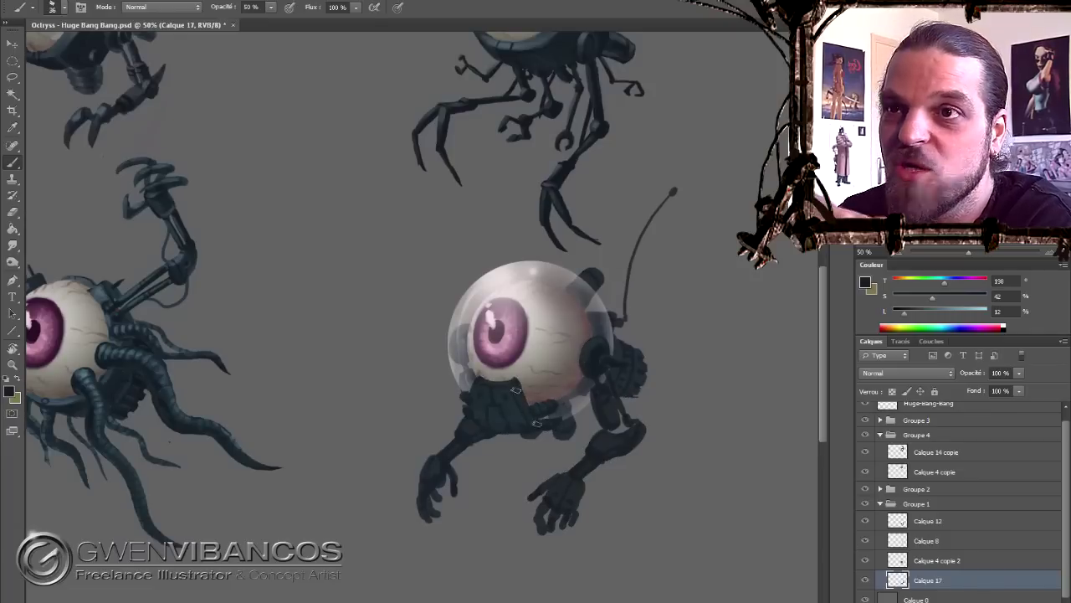
left_click(525, 401, "ctrl")
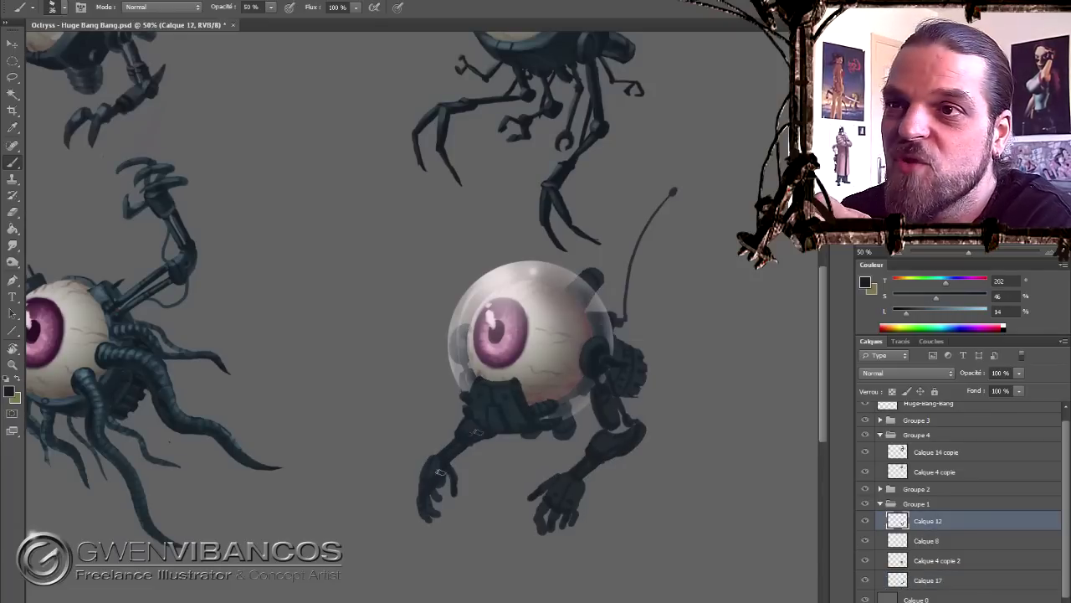
left_click(508, 382, "alt")
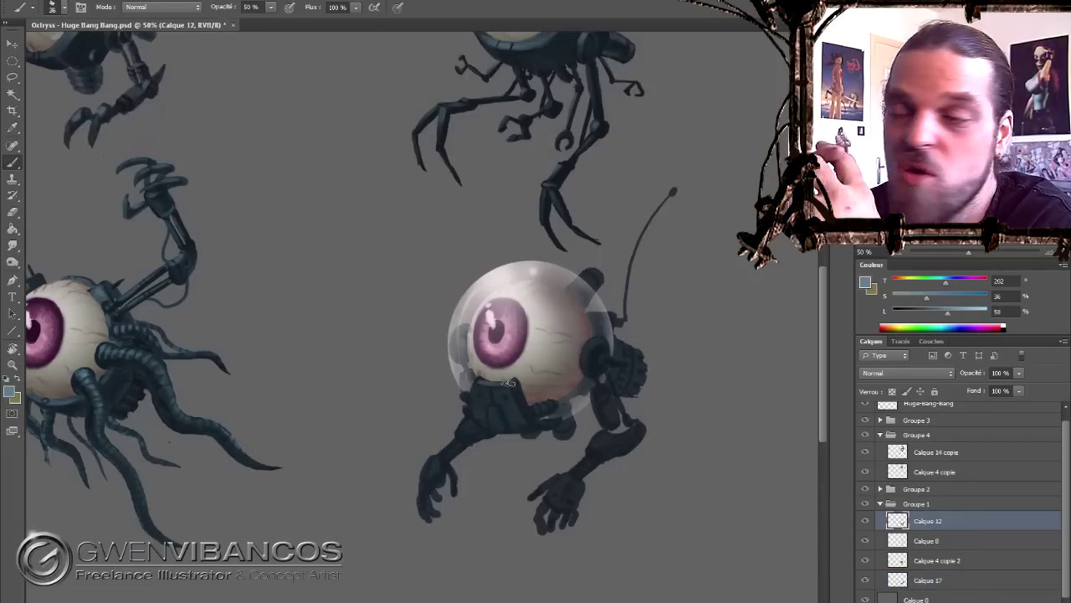
- Add a layer above Calque 12, set its blending to Incrustation, and paint white highlights on the lower-right creature's metal parts
key("ctrl+shift+alt+n")
left_click(906, 372)
left_click(887, 301)
left_click(1002, 327)
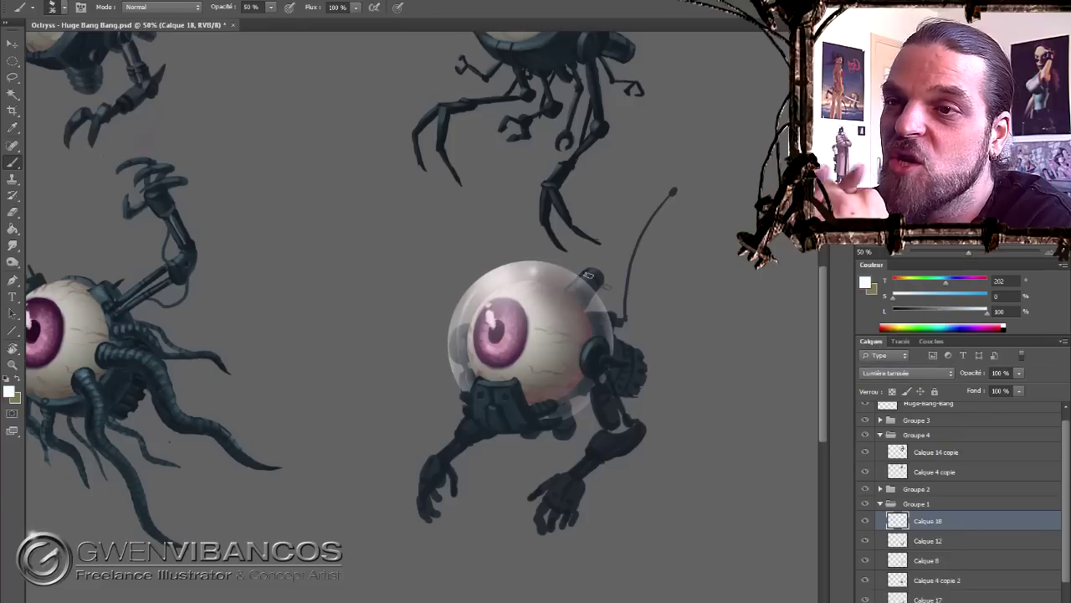
key("Up")
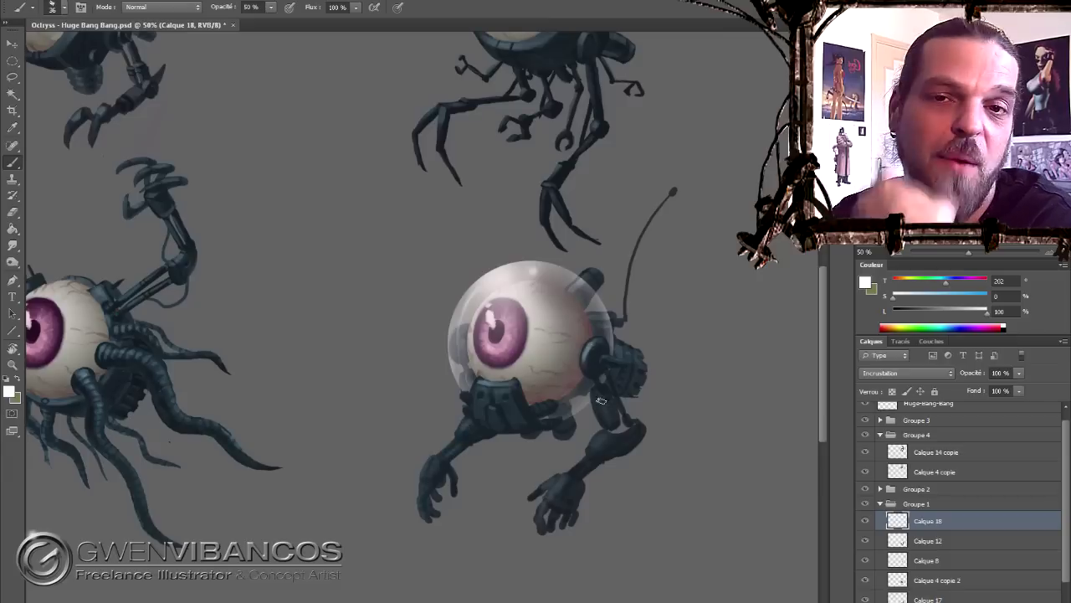
- Add a Produit layer on top of Groupe 1 and shade the lower-right creature's arms and joints with a sampled tone
key("ctrl+shift+alt+n")
key("shift+alt+m")
left_click(590, 381, "alt")
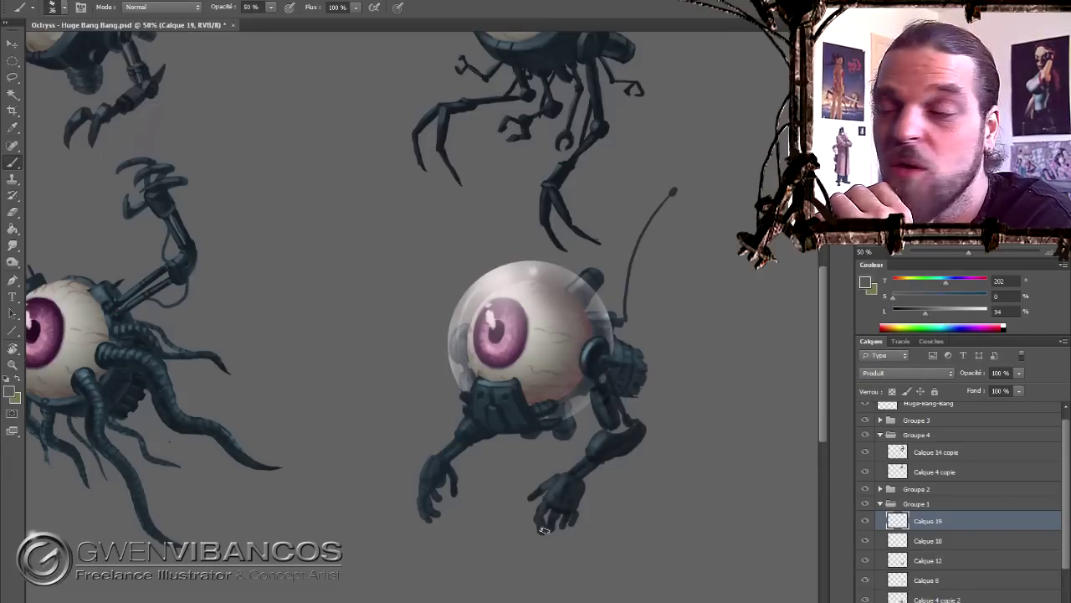
right_click(631, 439)
- Add a Normal layer to Groupe 1 and sharpen the lower-right creature's joints and edges with sampled light and dark blues
key("ctrl+shift+alt+n")
left_click(635, 445, "alt")
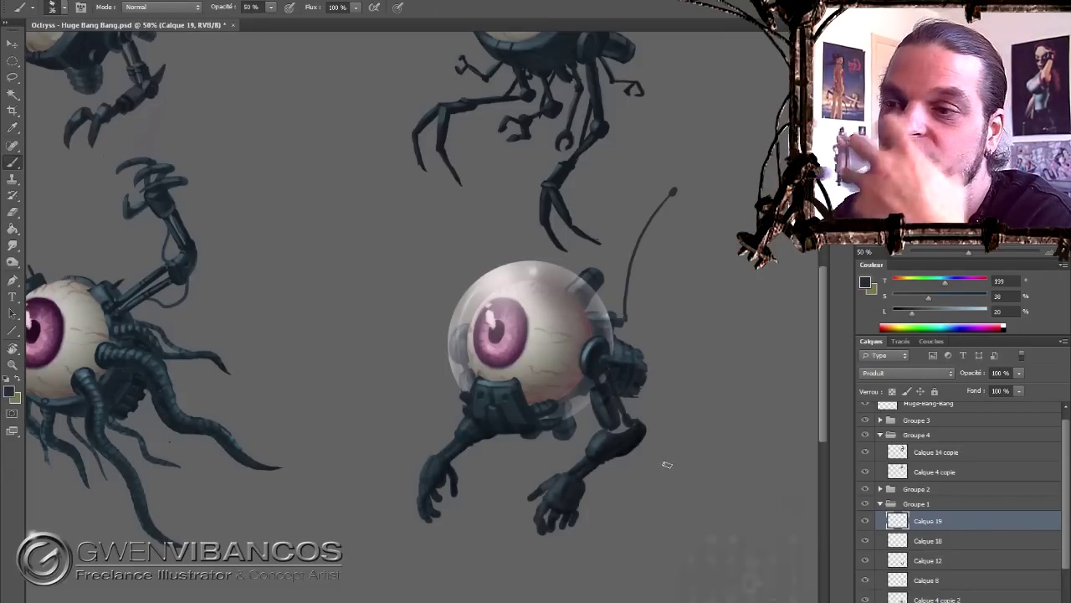
left_click(476, 380, "alt")
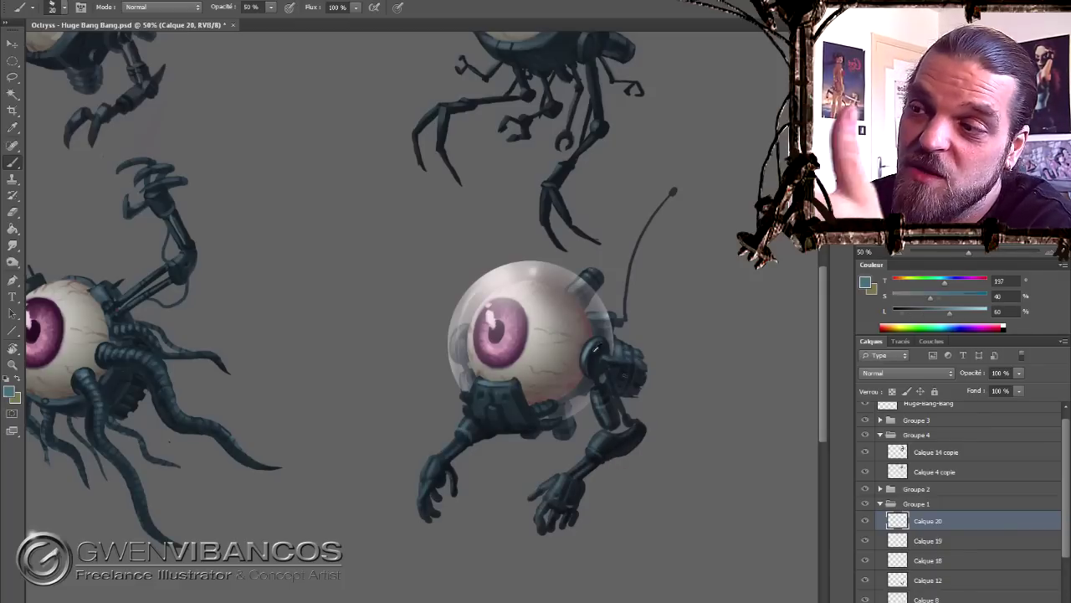
left_click(565, 431, "alt")
key("e")
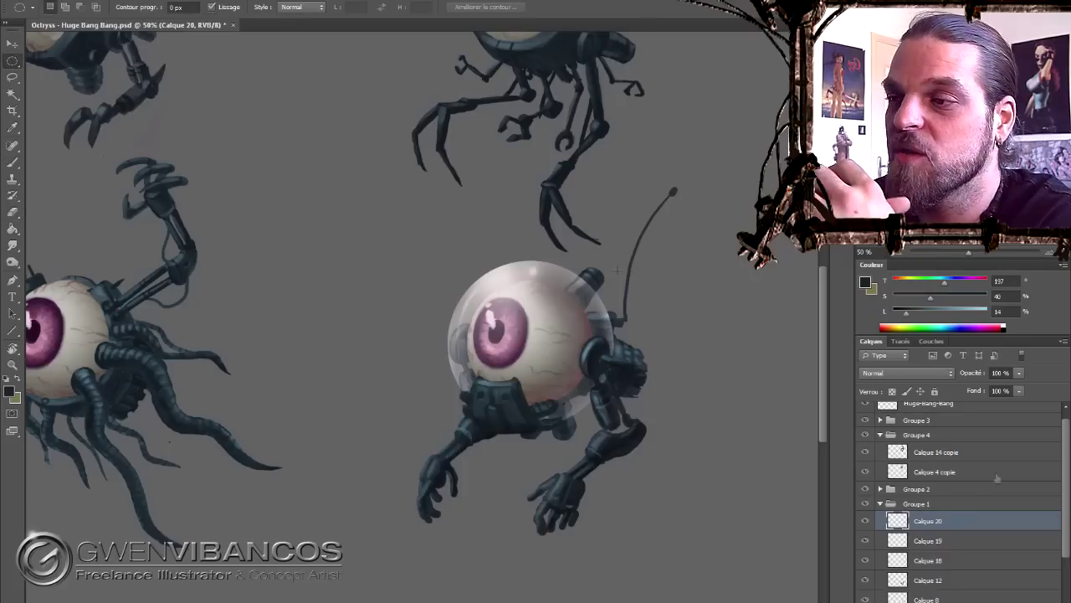
- Paint a purple jet flame under the upper-left creature's lower thruster on a new Densité couleur - layer beneath Groupe 1
key("alt+bracketleft")
key("alt+bracketleft")
key("alt+bracketleft")
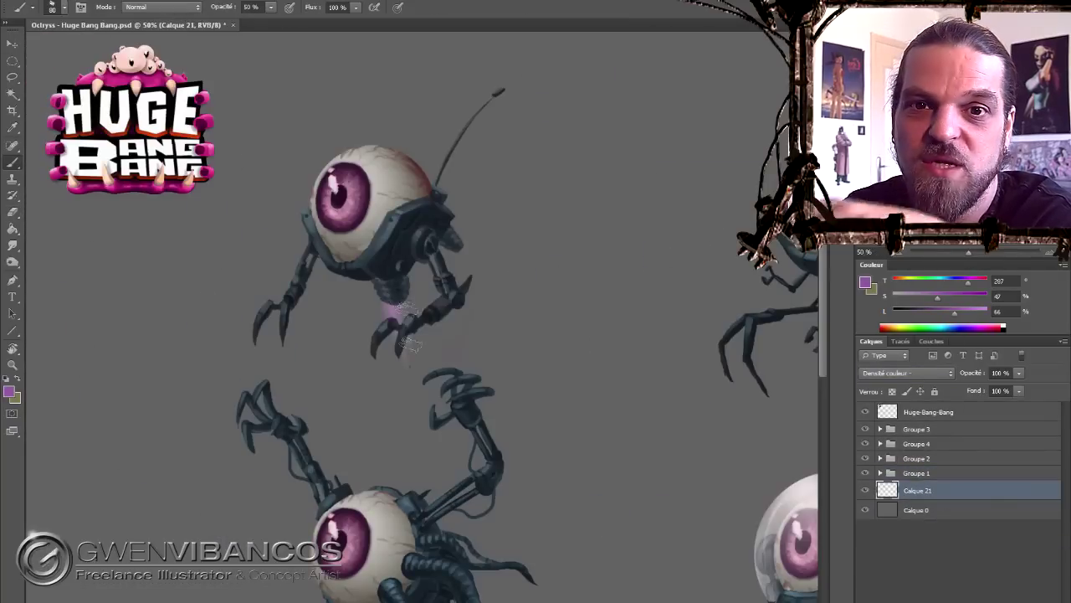
left_click_drag(389, 303, 408, 369)
mouse_move(459, 249)
left_mouse_down()
mouse_move(490, 276)
mouse_move(467, 259)
left_mouse_up()
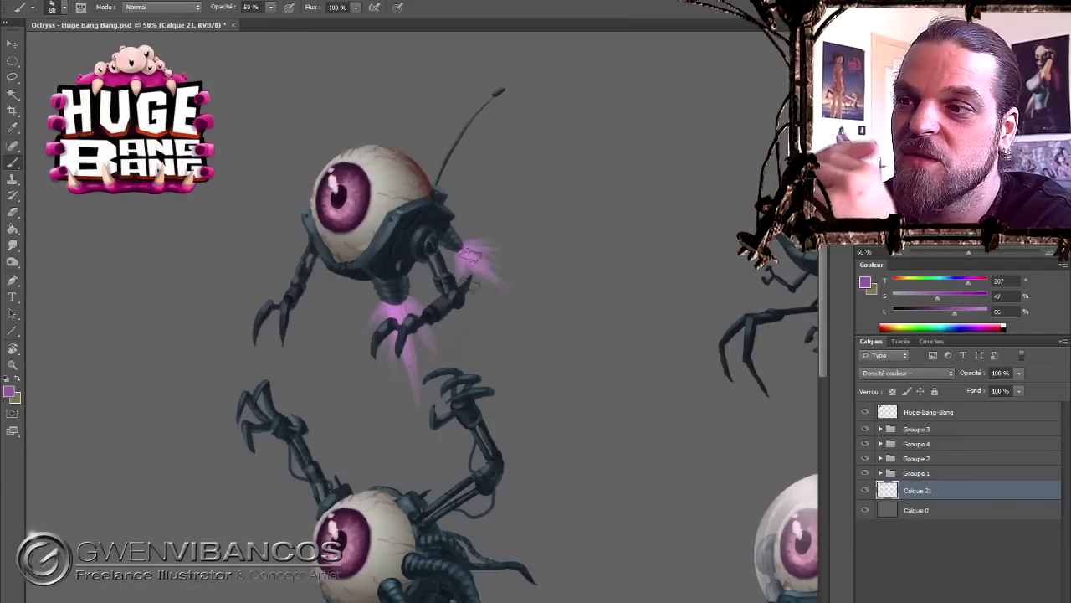
key("Delete")
key("ctrl+shift+alt+n")
- Scatter light purple sparks around the jet flame with a splatter brush on a separate layer
right_click(436, 405)
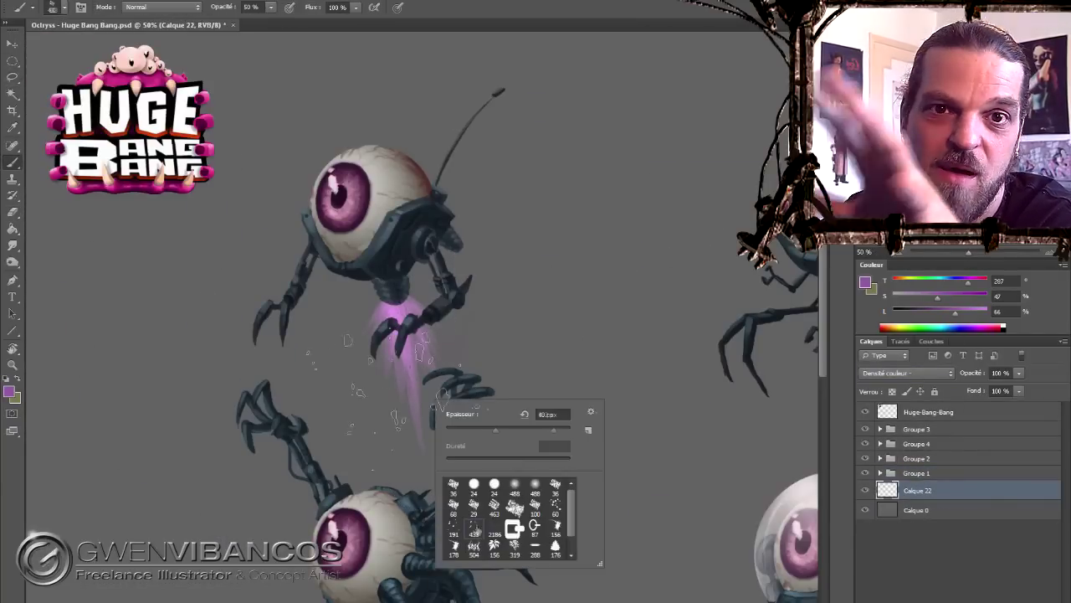
left_click_drag(452, 418, 376, 368)
key("ctrl+shift+alt+n")
key("e")
right_click(460, 392)
key("Escape")
key("v")
key("ctrl+v")
key("ctrl+t")
key("Return")
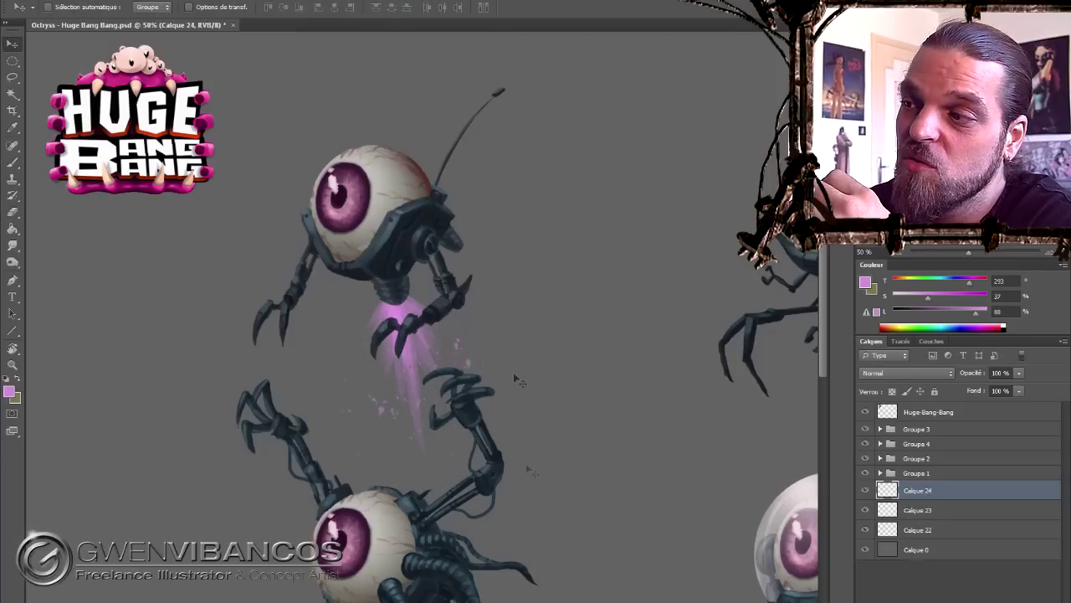
- Set Calque 24 and the Brush to Densité linéaire - (Ajout) and paint a soft purple glow around the jet flame
key("shift+alt+a")
key("b")
left_click(161, 7)
left_click(149, 98)
right_click(441, 408)
left_click(10, 391)
key("Return")
left_click_drag(398, 335, 437, 360)
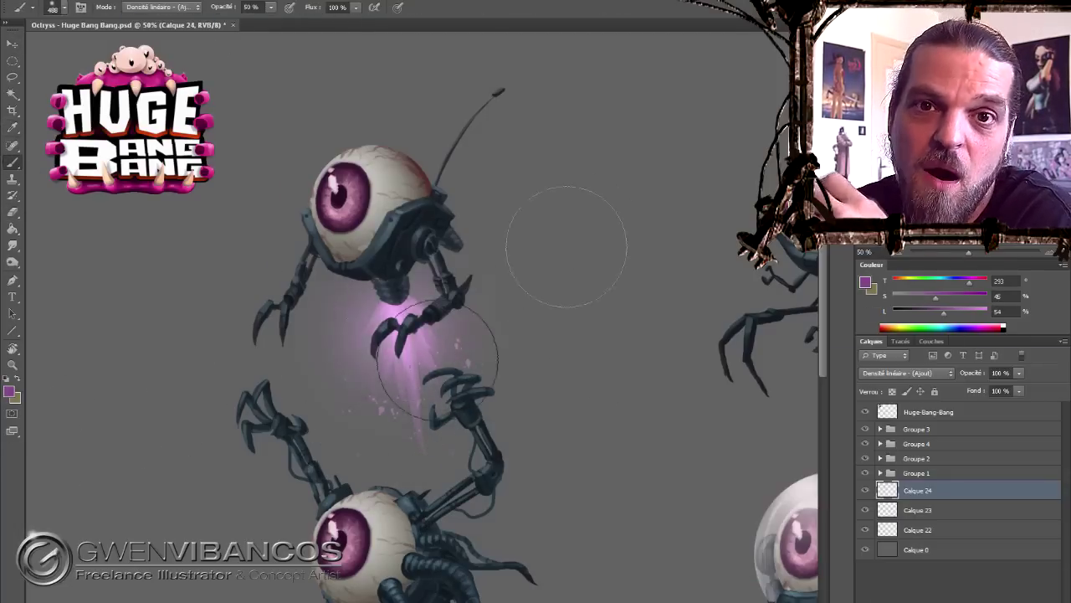
- Darken the upper and lower edges of the Calque 0 background with black transparent gradients
key("ctrl+minus")
key("alt+comma")
key("g")
key("d")
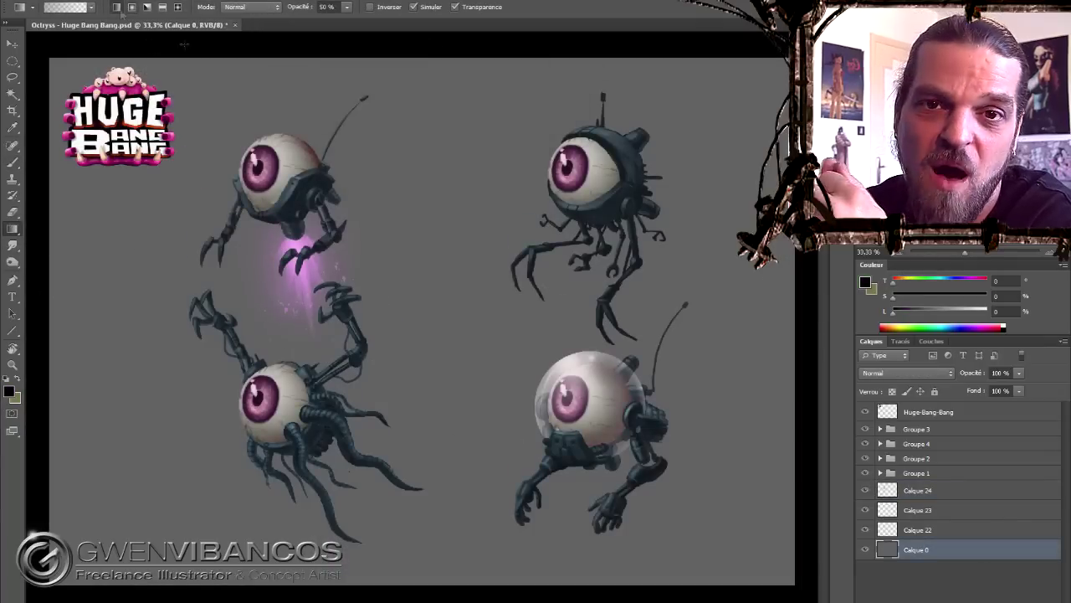
- Lighten the sparks on Calque 23 with Hue/Saturation, setting Luminosité to +57
left_click(917, 510)
key("ctrl+u")
left_click_drag(895, 421, 911, 418)
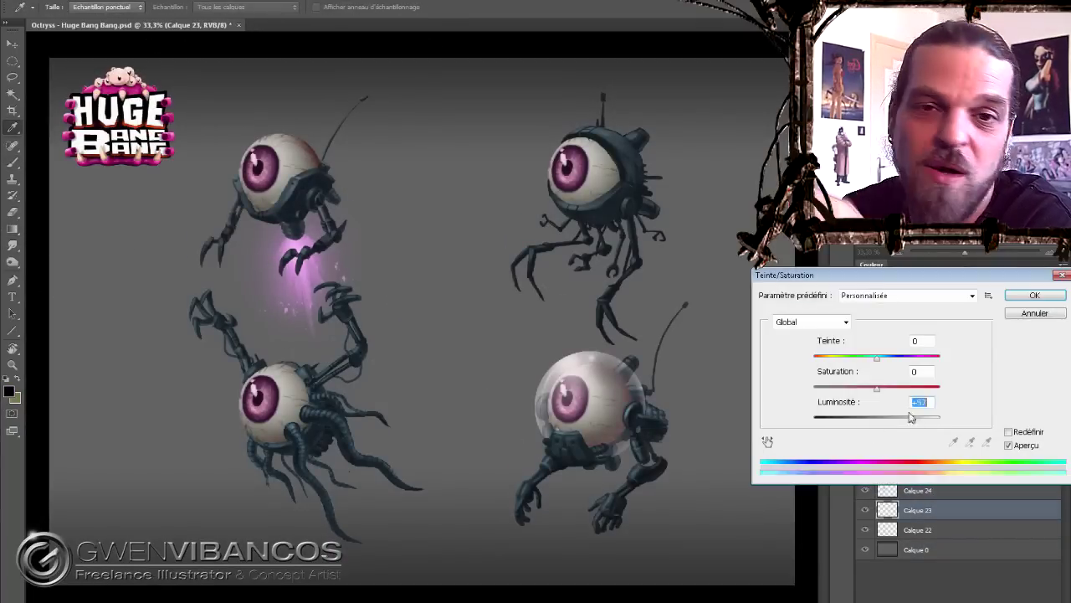
key("Return")
key("alt+bracketright")
key("ctrl+u")
left_click(1019, 313)
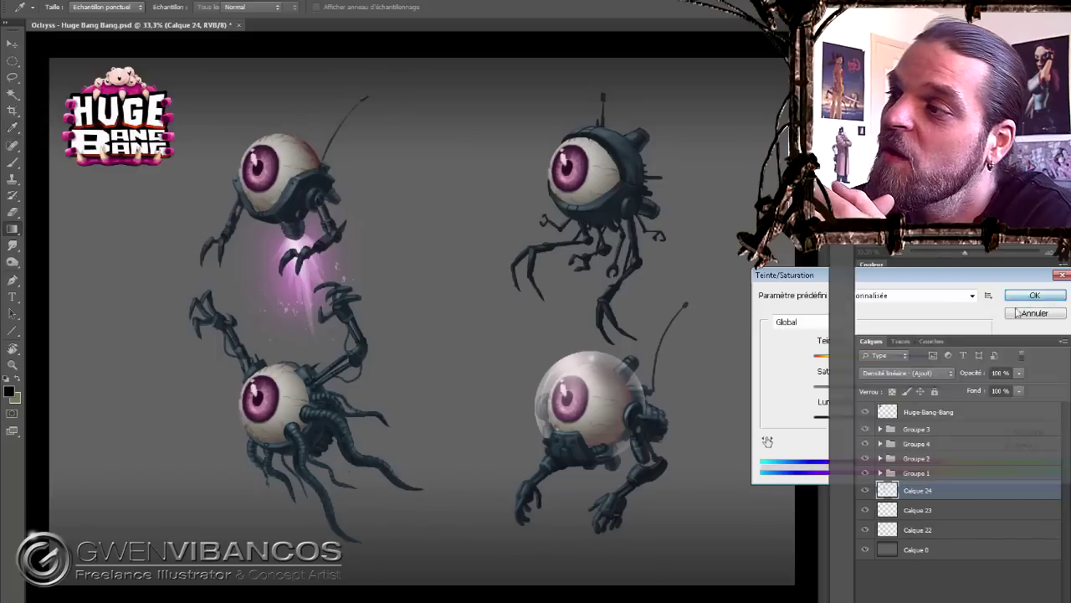
- Group the flame layers and fit transformed copies to the upper-left creature's rear thruster and the upper-right creature's two thrusters
right_click(962, 529)
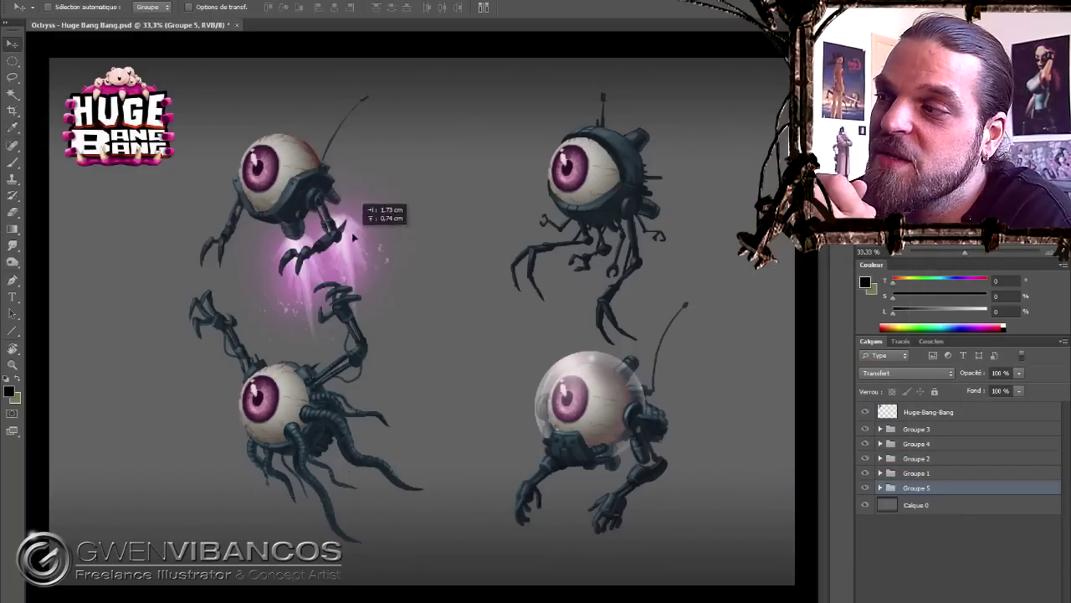
key("ctrl+j")
key("ctrl+t")
left_click_drag(360, 192, 692, 158)
key("Return")
key("ctrl+j")
key("ctrl+t")
key("Return")
- Duplicate the flame group and fit an enlarged, rotated copy behind the lower-left creature's tentacles
key("ctrl+j")
key("ctrl+t")
left_click_drag(661, 125, 421, 425)
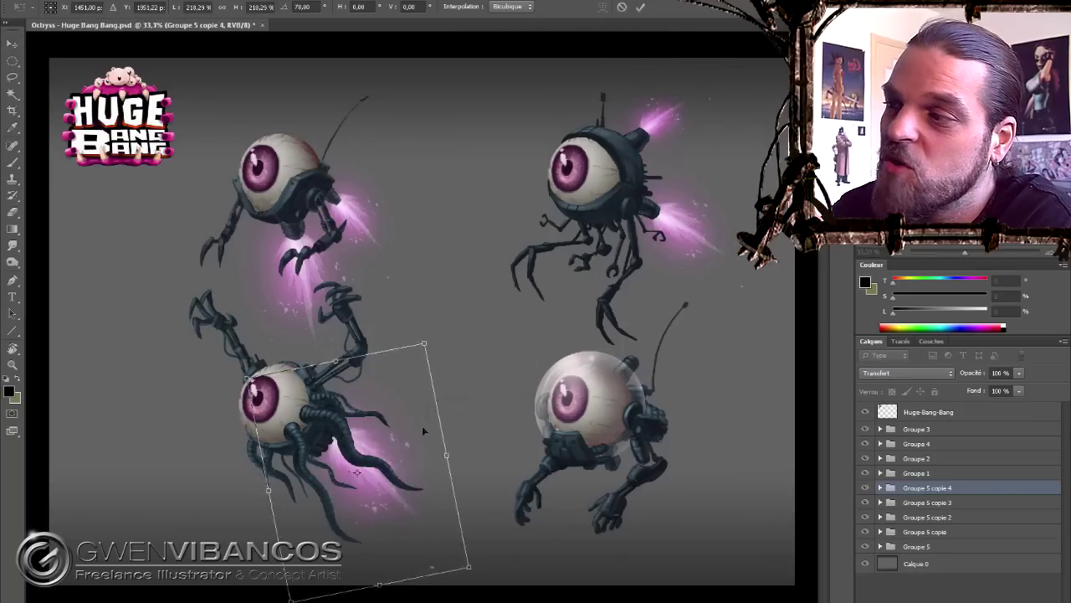
key("Return")
left_click_drag(368, 479, 371, 483)
- Fit further transformed copies of the flame to the lower-right creature's rear, underside and upper thrusters
key("ctrl+alt+t")
left_click_drag(649, 484, 671, 494)
key("Return")
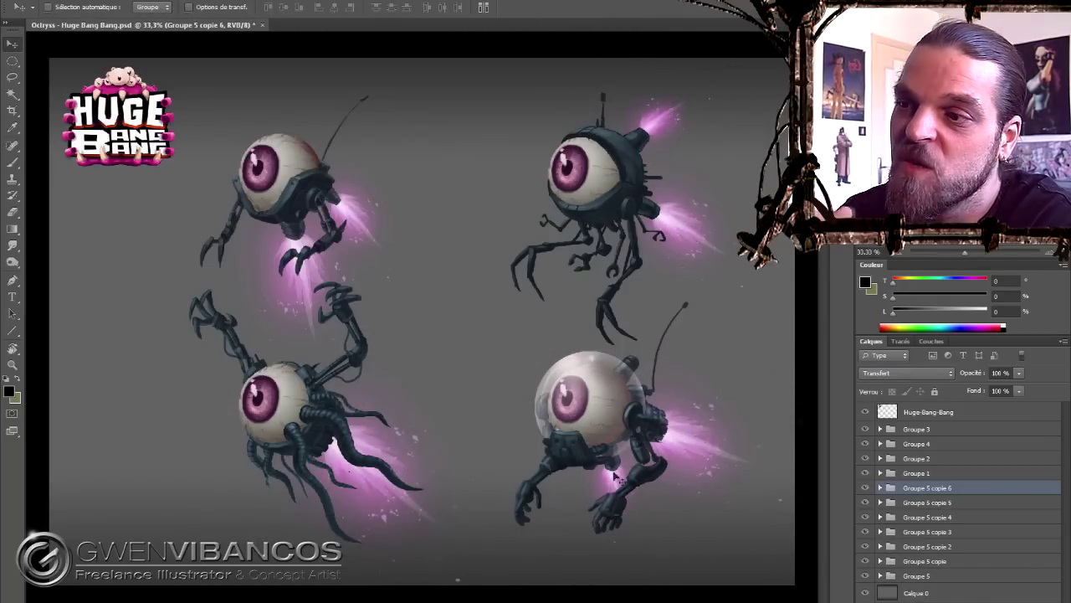
key("ctrl+alt+t")
left_click_drag(653, 377, 670, 335)
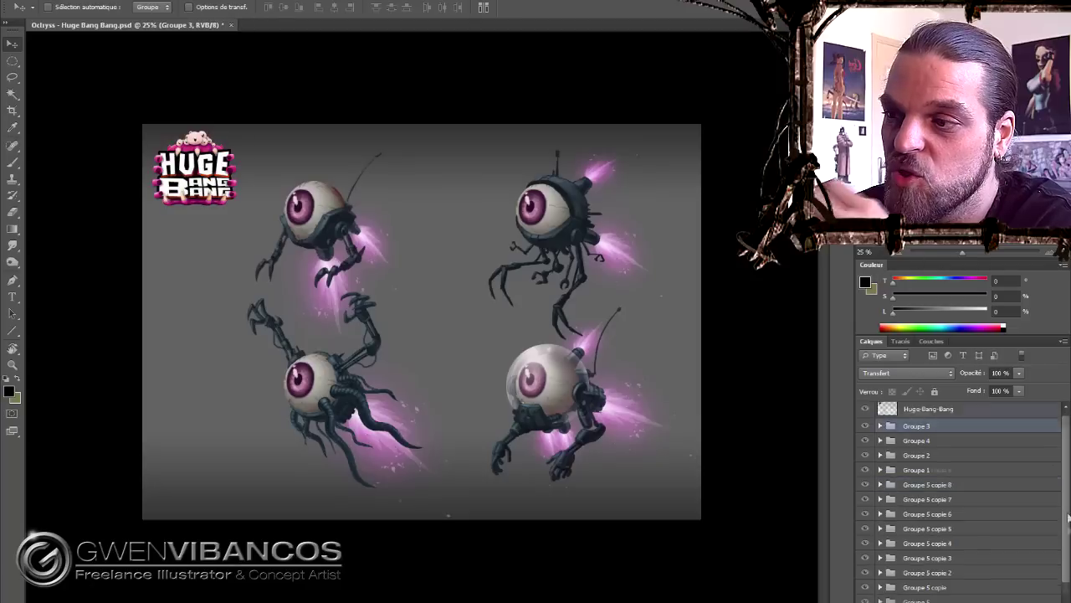
- Move the flame copies into the layer groups of the creatures they belong to
left_click(921, 485)
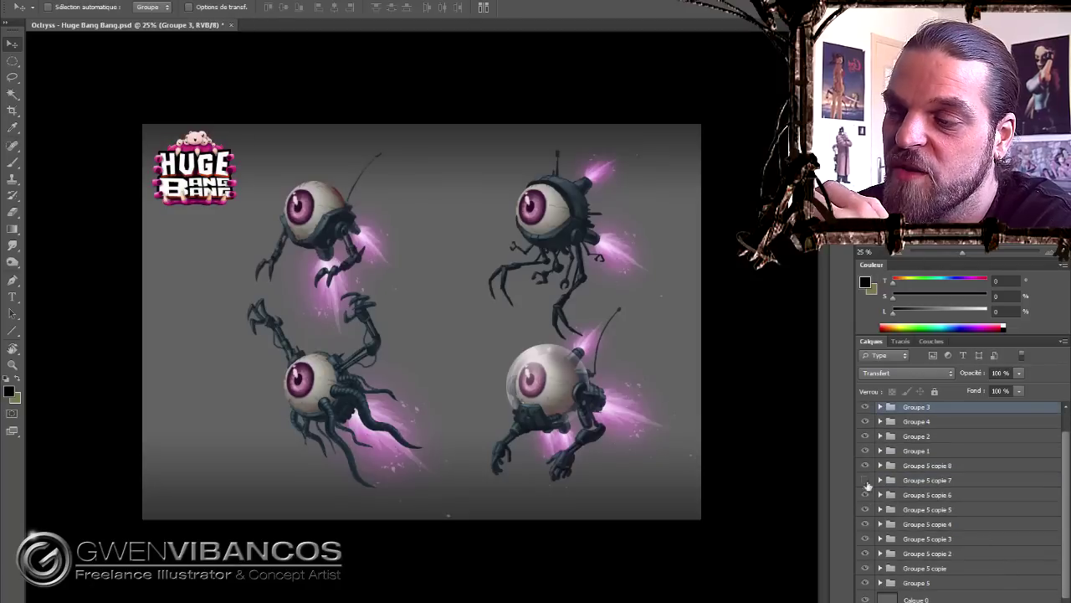
left_click(921, 543, "shift")
left_click_drag(920, 514, 917, 473)
left_click(921, 487)
left_click(921, 532, "shift")
- Reposition the four creature groups so they form two evenly spaced rows on the sheet
left_click(917, 429)
left_click_drag(318, 393, 301, 418)
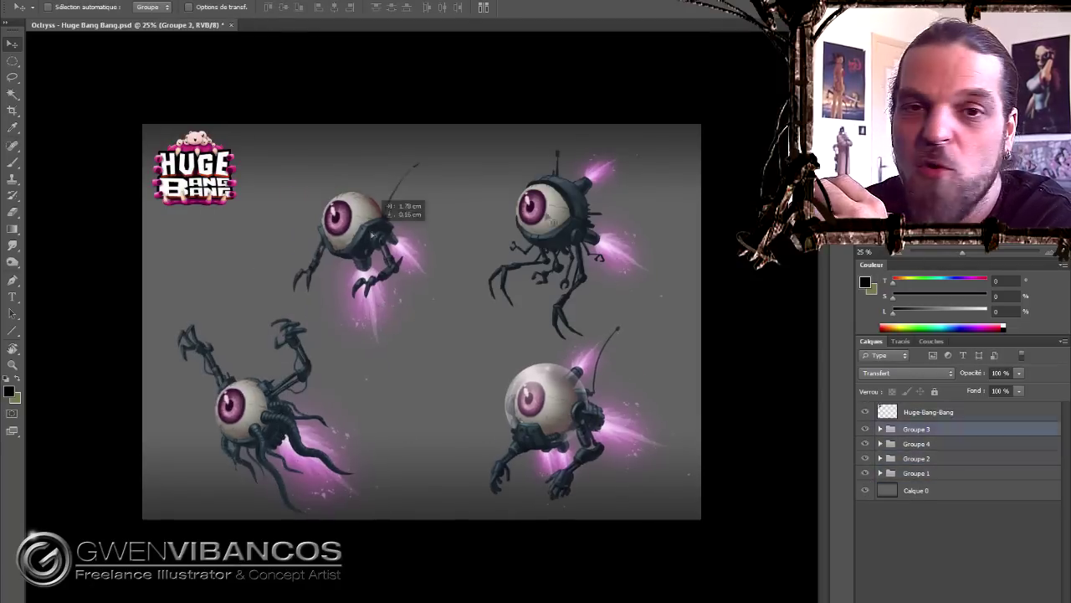
left_click_drag(552, 217, 452, 220)
left_click_drag(552, 410, 494, 402)
left_click_drag(334, 209, 330, 216)
left_click_drag(469, 234, 513, 235)
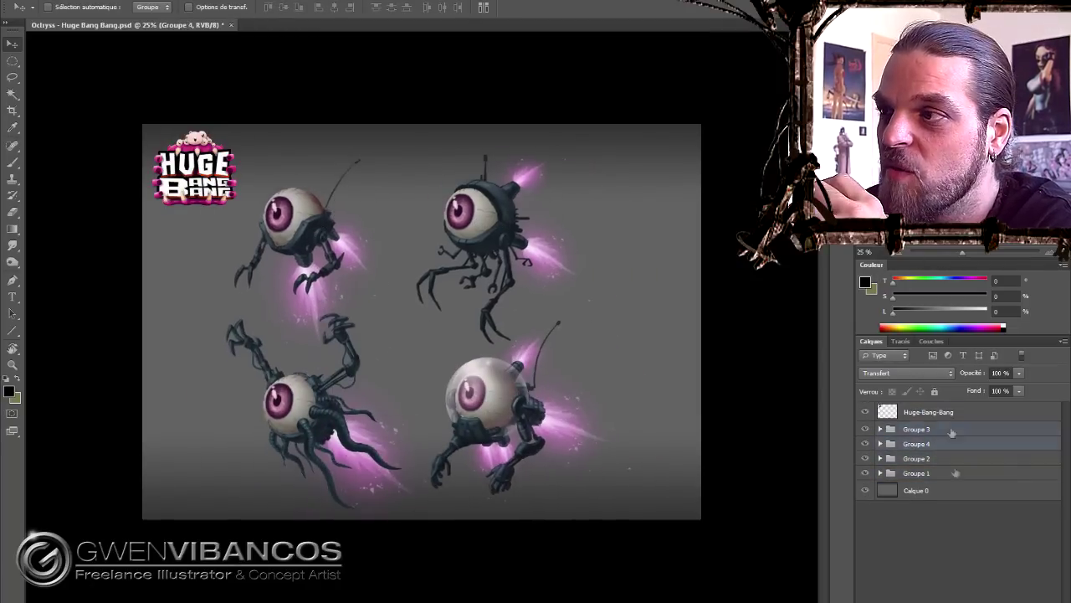
left_click_drag(284, 251, 310, 251)
- Number the four creatures 1 to 4 with hand-drawn red circled digits on a new layer
key("ctrl+shift+alt+n")
key("b")
left_click(9, 391)
key("Return")
left_click_drag(280, 172, 276, 177)
left_click_drag(283, 218, 280, 223)
left_click_drag(242, 360, 240, 365)
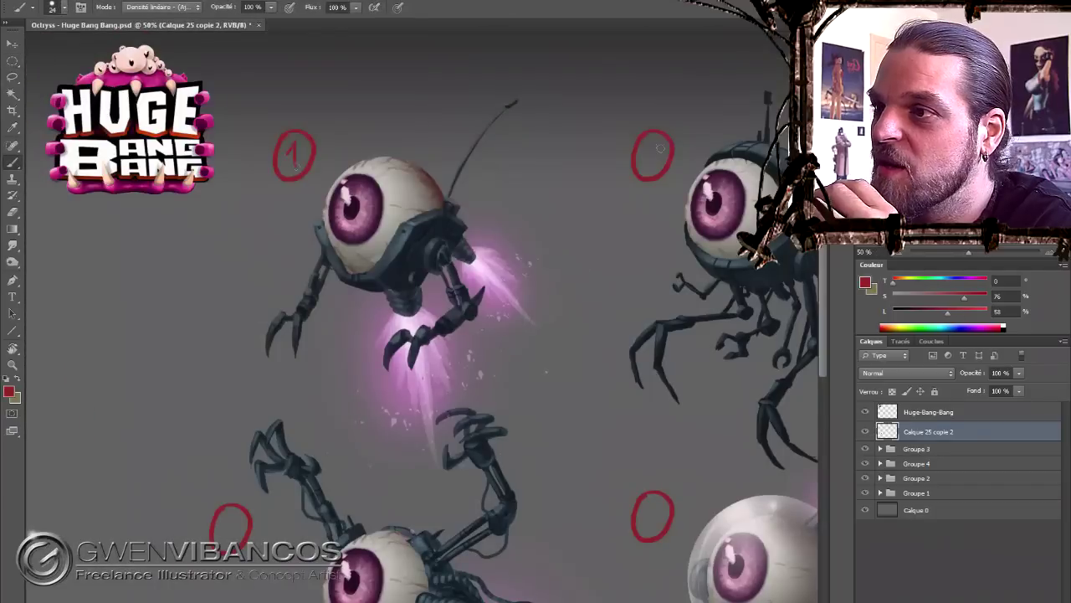
- Create a title text box beside the Huge Bang Bang logo in Agency FB for the Octryss creature design research
key("ctrl+minus")
key("t")
left_click_drag(237, 130, 501, 153)
left_click(137, 6)
left_click(109, 18)
left_click(271, 6)
left_click(263, 86)
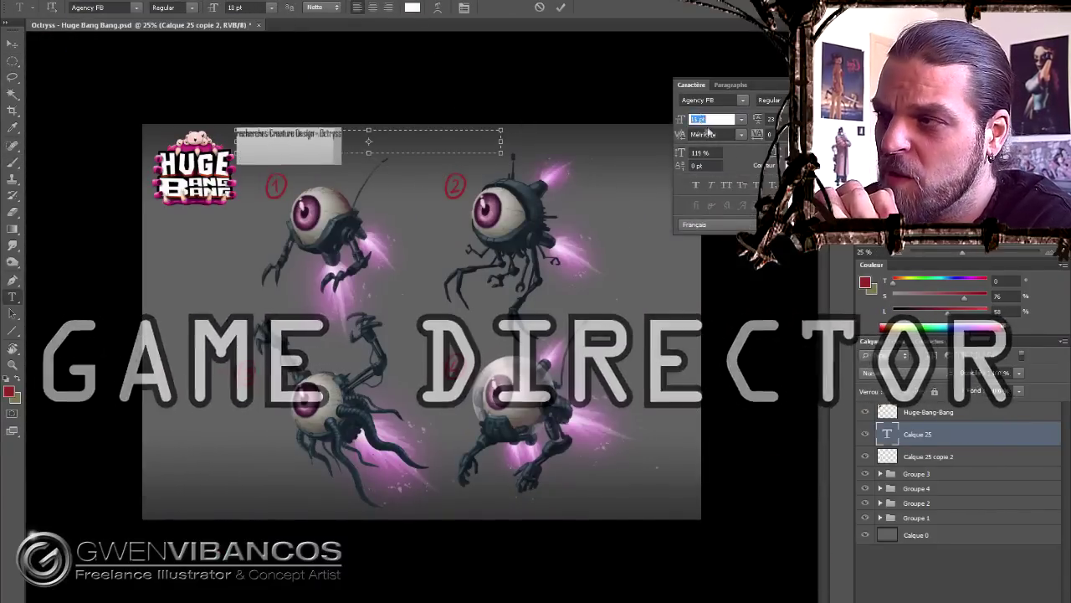
- Set the title to 18 pt and correct it to read "Recherches Creature Design - Octryss"
left_click(887, 433)
double_click(887, 433)
left_click(242, 150)
key("BackSpace")
type("R")
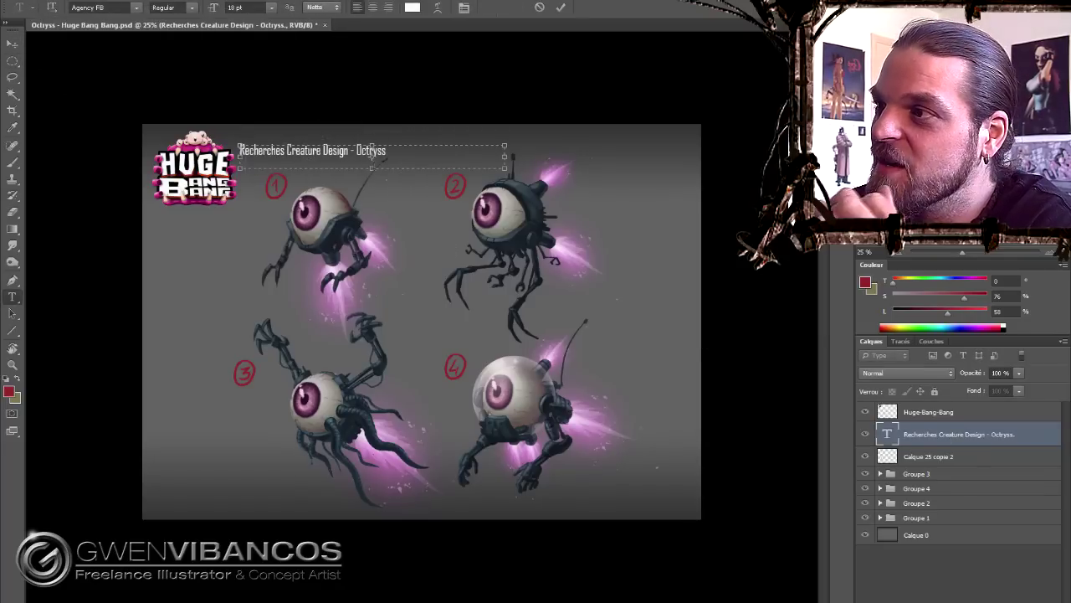
key("ctrl+Return")
key("c")
- Shift the four creatures and their red numbers together slightly to the right
key("v")
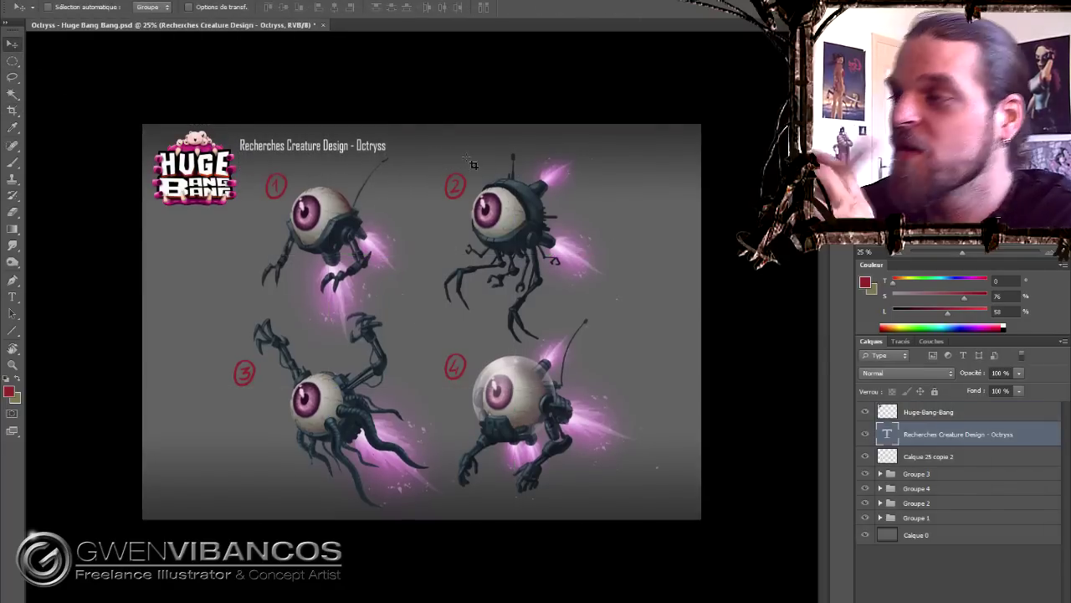
left_click(957, 471)
left_click(957, 518, "shift")
left_click_drag(469, 335, 494, 337)
- Brighten the middle of Calque 0 with a horizontal light grey stroke from a large soft Brush at 20 % opacity
left_click(916, 534)
key("b")
right_click(384, 331)
key("Return")
left_click_drag(133, 320, 711, 322)
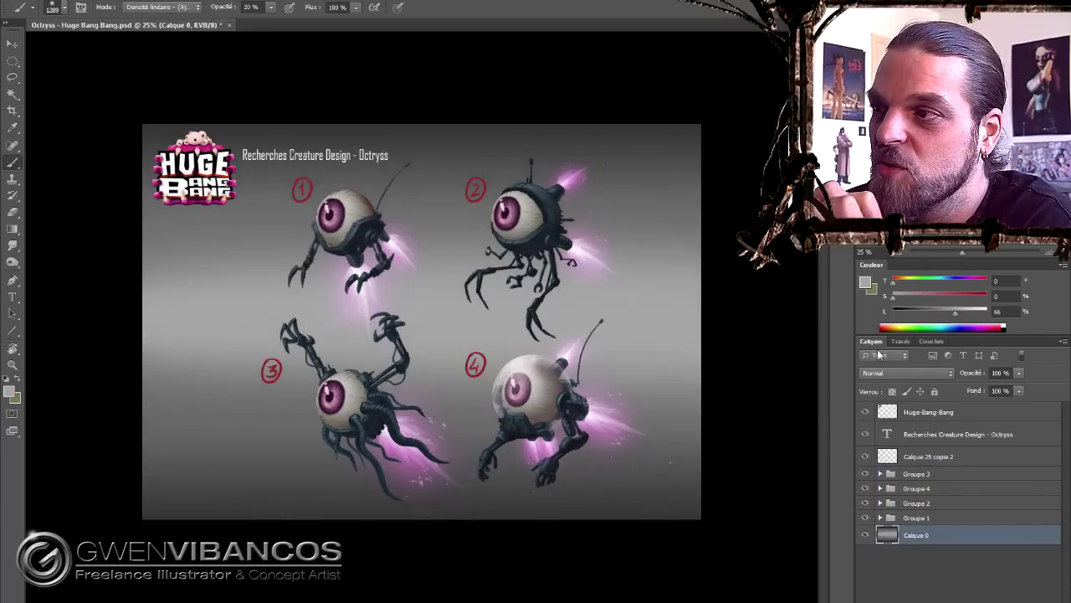
- Darken the Calque 0 background with Levels by raising the black input
key("ctrl+l")
left_click_drag(784, 316, 804, 316)
key("Return")
- Switch to the Huge Bang Bang (Turnaround Sheet) document and hollow the black circle on Calque 20 into a thin ring
key("alt+Tab")
double_click(282, 191)
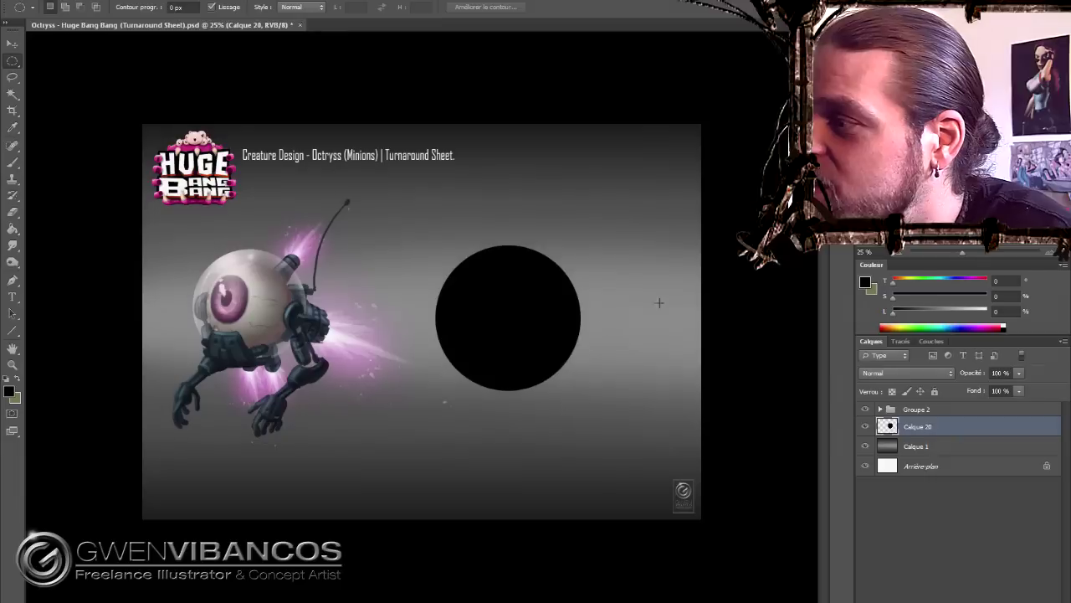
key("ctrl+t")
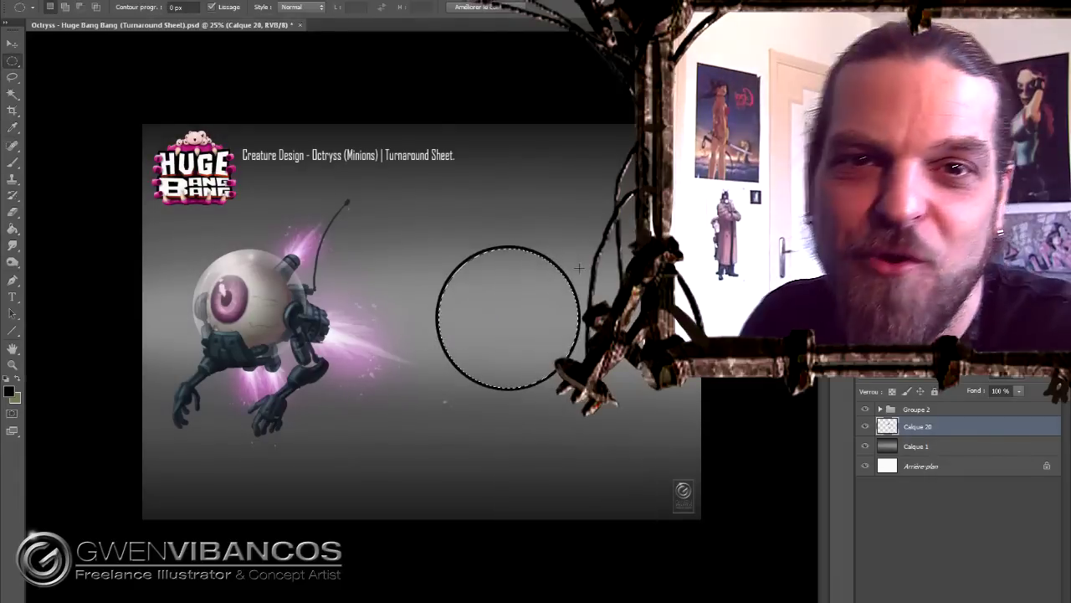
key("ctrl+t")
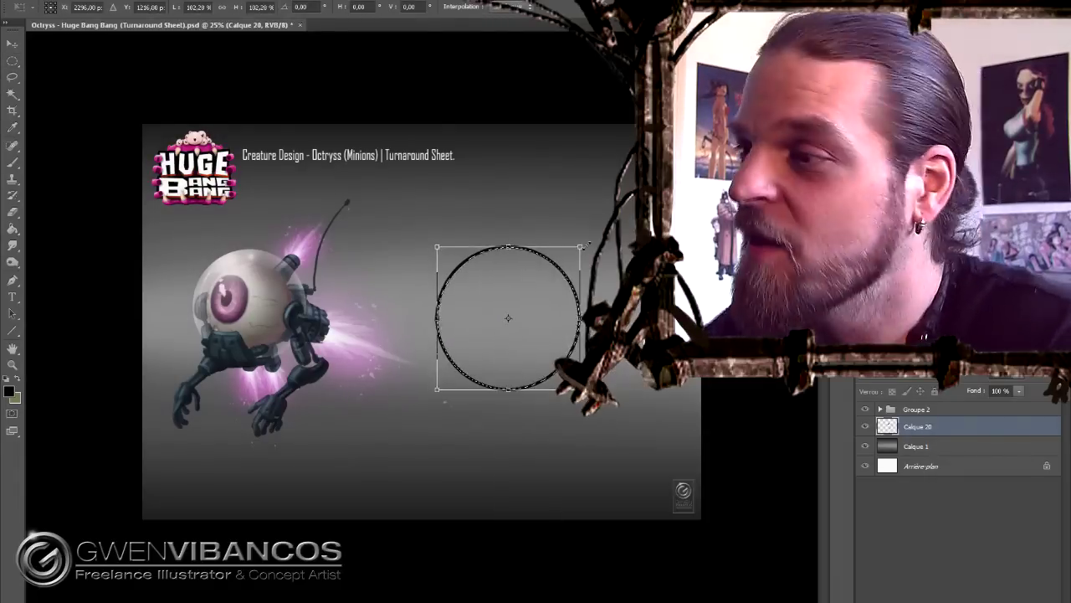
- Duplicate the ring into smaller concentric circles for the front view's eyeball, iris and pupil
key("ctrl+plus")
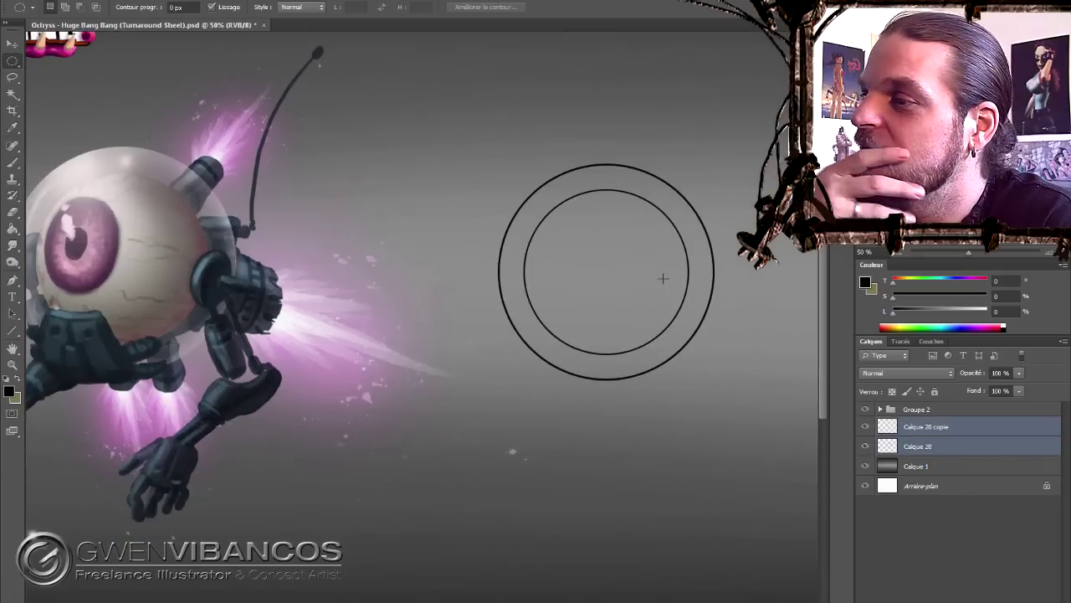
key("ctrl+j")
key("ctrl+t")
left_click_drag(633, 185, 578, 227, "alt+shift")
key("Return")
key("ctrl+j")
key("ctrl+t")
key("Return")
- Set the Brush mode to Normal, then fill the front view's pupil with black and its iris with a tone
key("b")
left_click(162, 6)
left_click(160, 21)
key("alt+BackSpace")
left_click(929, 466)
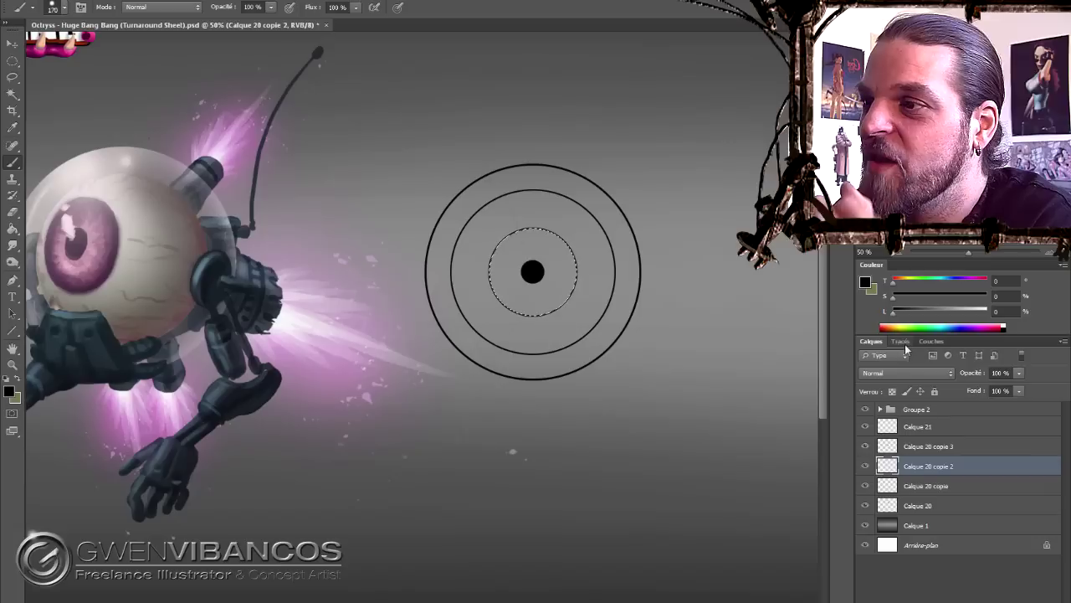
key("alt+BackSpace")
- Sketch a trapezoidal mechanical base with two stubby thrusters beneath the front view's iris on a new layer
key("ctrl+shift+j")
key("m")
key("b")
left_click_drag(497, 318, 646, 300)
key("d")
key("ctrl+d")
key("alt+bracketleft")
key("alt+bracketleft")
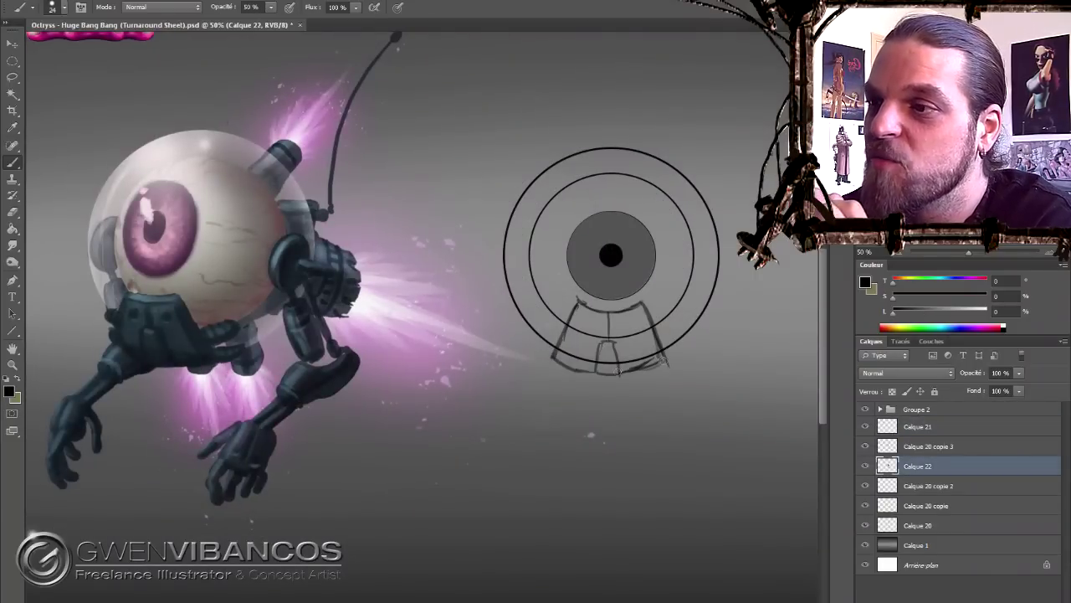
key("e")
left_click_drag(649, 394, 589, 381)
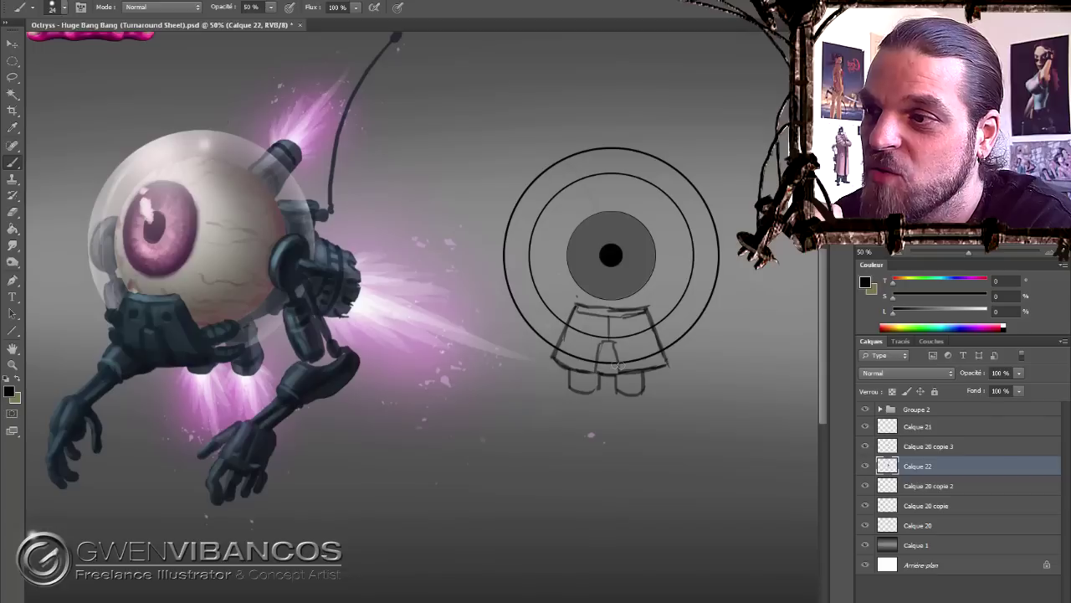
- Clear the left half of the front view's base sketch to rebuild it symmetrically
left_click(13, 61)
left_click(75, 62)
left_click_drag(472, 289, 609, 478)
key("Delete")
left_click(13, 76)
key("ctrl+d")
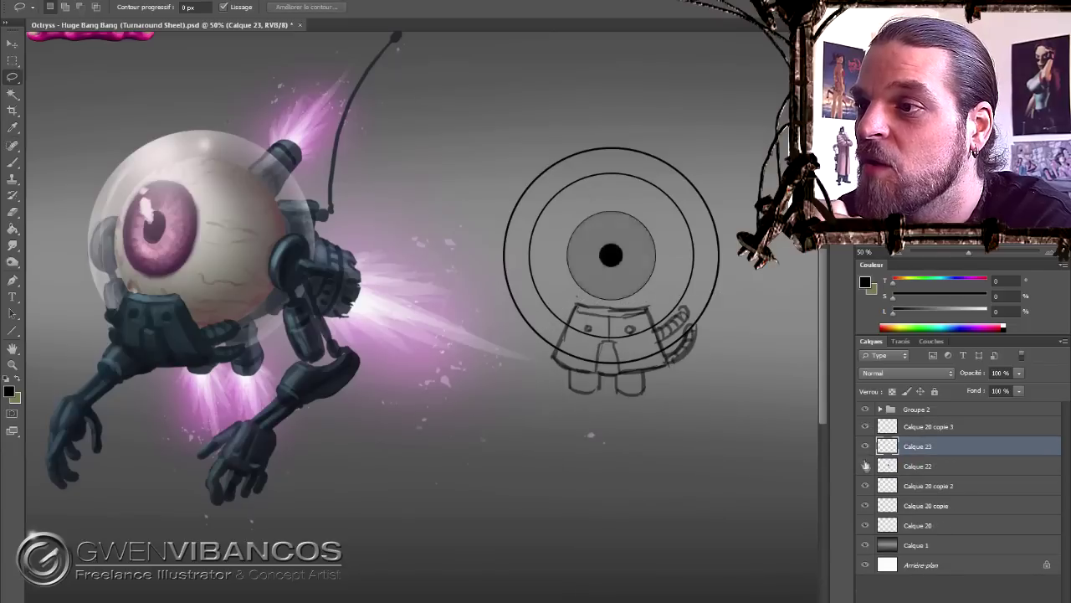
- Tidy the front view's layers and mirror a copy of the ribbed hoses onto the base's other side
left_click_drag(917, 465, 929, 518)
key("Delete")
left_click(917, 426)
key("ctrl+j")
key("ctrl+t")
left_click_drag(697, 350, 523, 349)
key("Return")
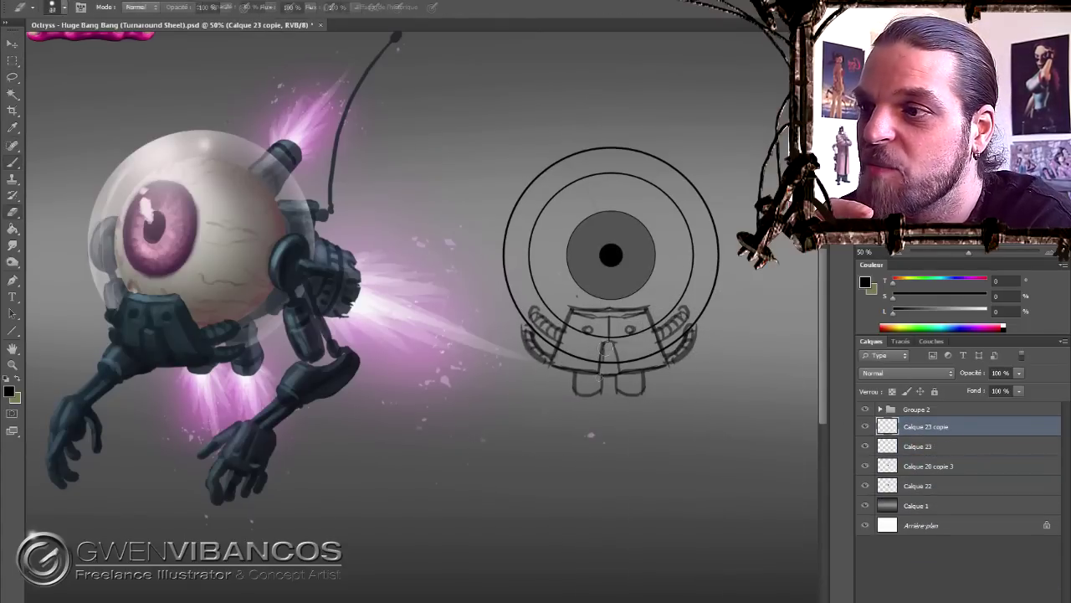
- Merge the hose layers, sketch a shoulder joint with a protruding pin on the dome's side, and mirror a copy to the opposite side
key("ctrl+e")
key("b")
mouse_move(715, 243)
left_mouse_down()
mouse_move(718, 283)
mouse_move(747, 261)
mouse_move(753, 289)
mouse_move(520, 262)
left_mouse_up()
left_click(11, 61)
key("ctrl+j")
key("ctrl+t")
right_click(728, 261)
left_click(753, 393)
key("Return")
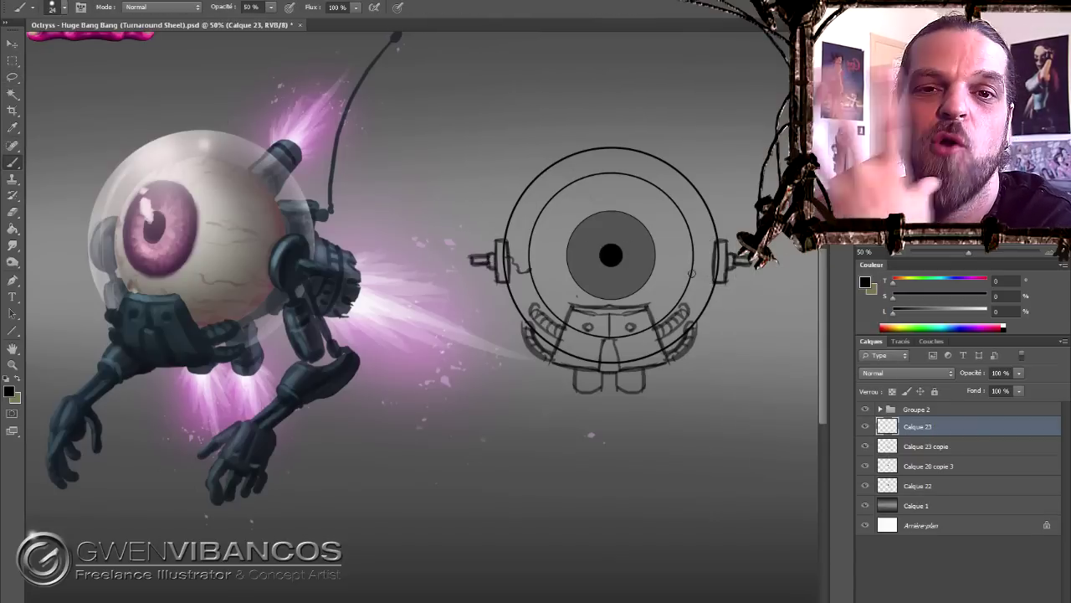
- Draw the top thruster and a straight vertical antenna above the front view's dome, and merge the detail layers
left_click_drag(623, 157, 606, 268)
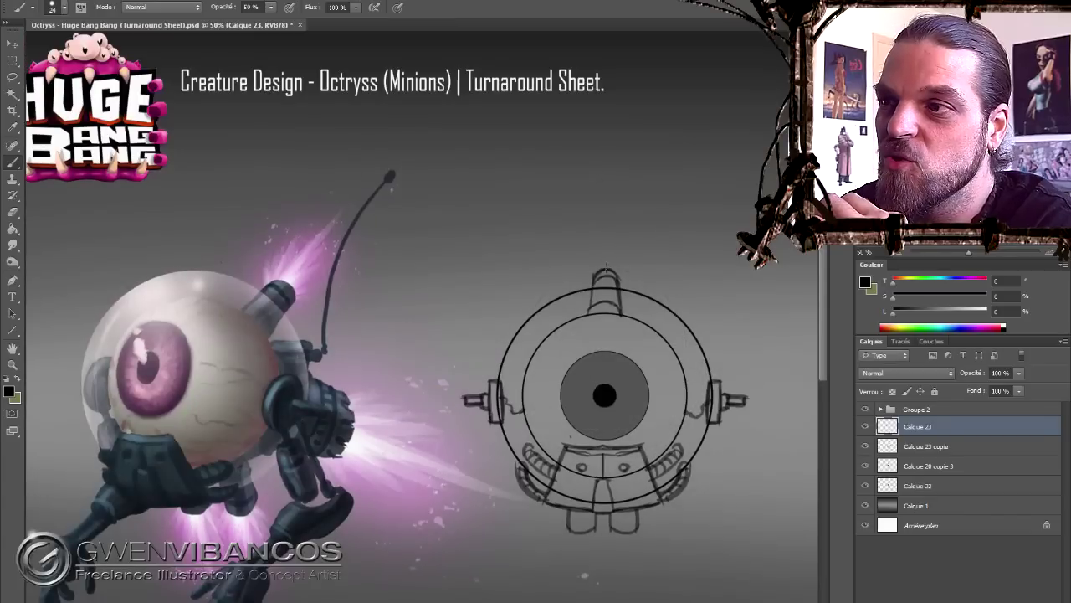
scroll(599, 140, "down", 4)
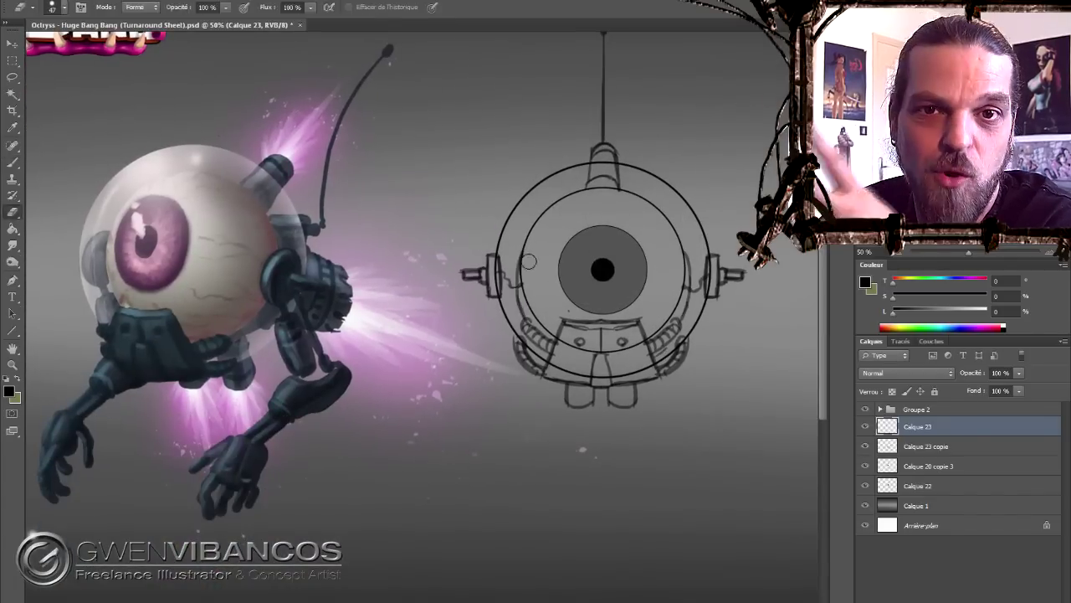
left_click_drag(599, 251, 530, 211)
key("ctrl+e")
- Sketch a jointed mechanical arm with a fingered hand on a new layer, and mirror a copy for the other arm
key("ctrl+shift+alt+n")
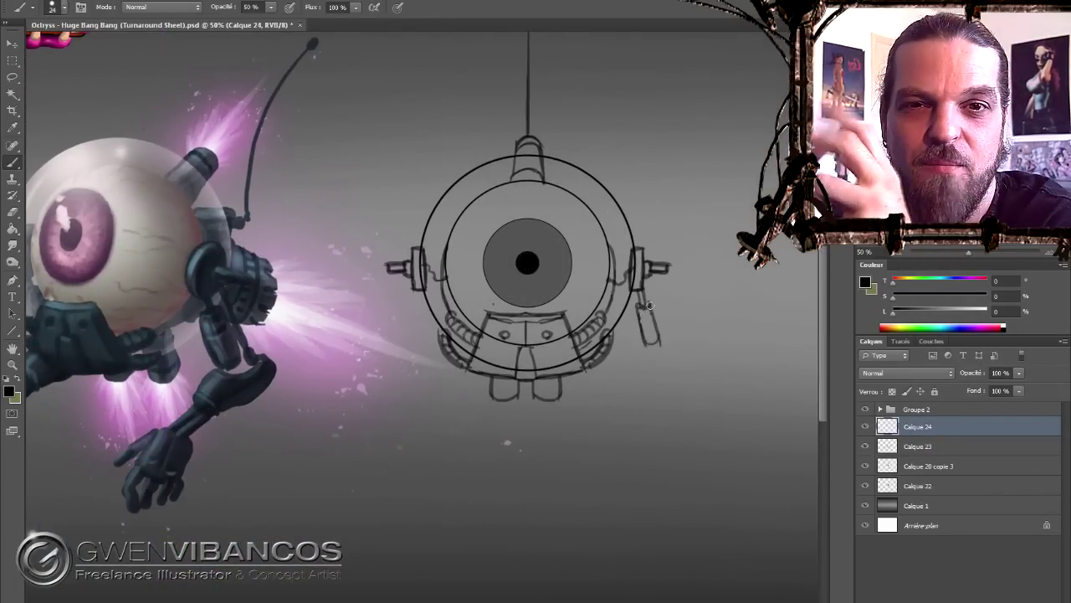
mouse_move(674, 325)
left_mouse_down()
mouse_move(632, 369)
mouse_move(683, 318)
mouse_move(624, 407)
left_mouse_up()
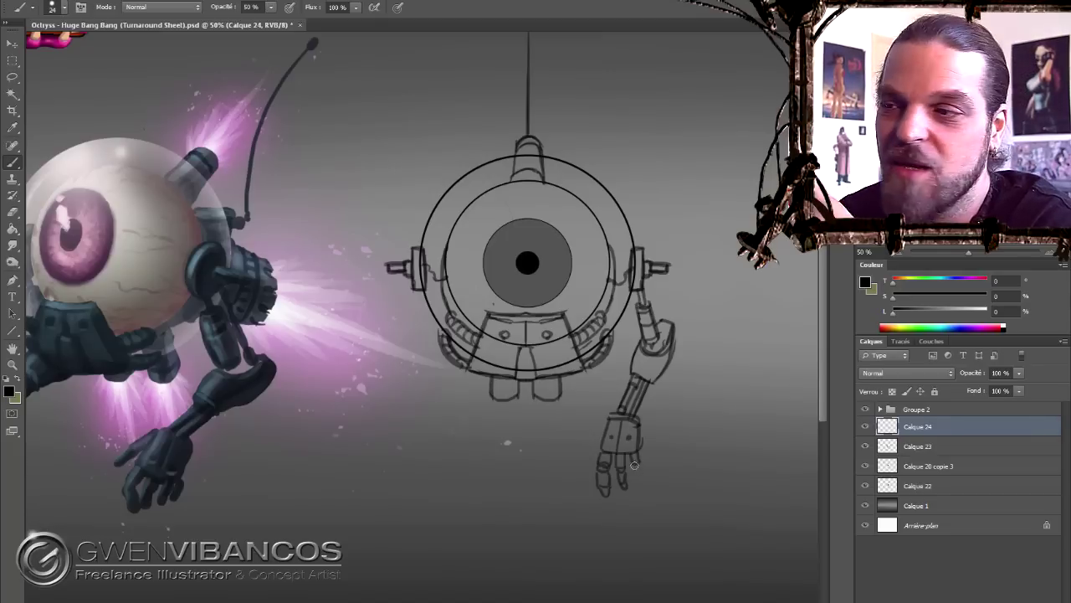
left_click_drag(637, 471, 641, 481)
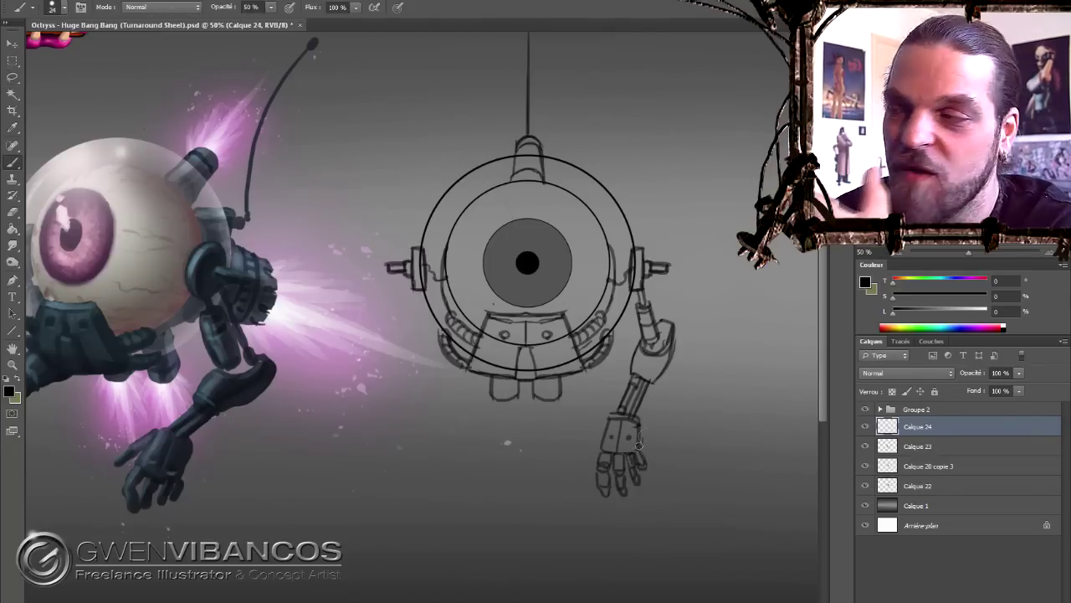
key("ctrl+j")
key("ctrl+t")
key("Return")
key("e")
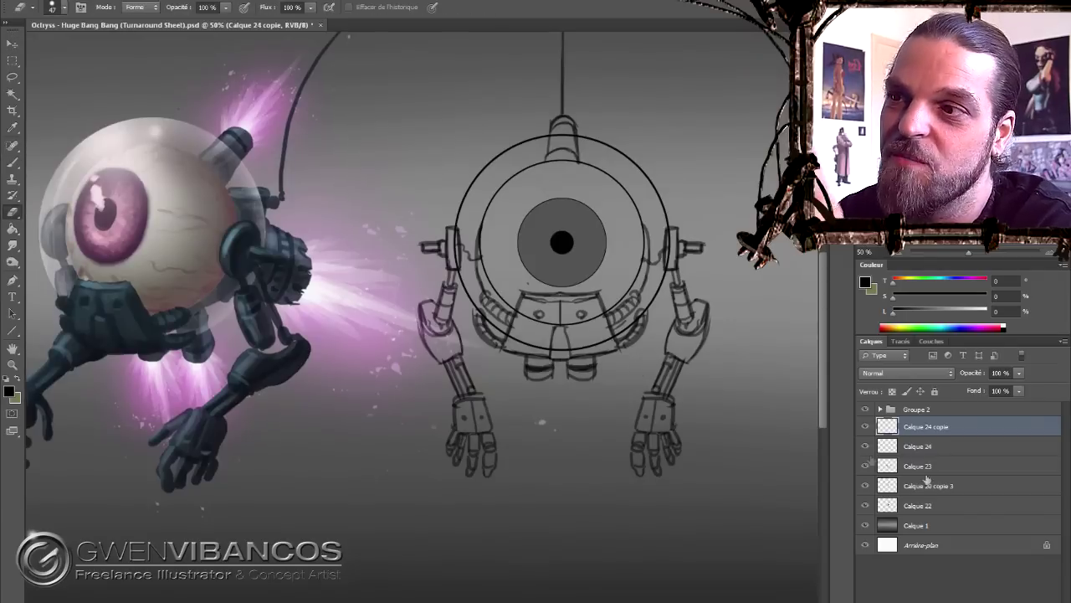
- Erase the circle lines overlapping the base and hoses on Calque 20 copie 3, and merge the arm and detail layers into one
left_click(927, 484)
left_click_drag(469, 335, 558, 348)
left_click(917, 505)
left_click(926, 426)
left_click(917, 465, "shift")
right_click(917, 465)
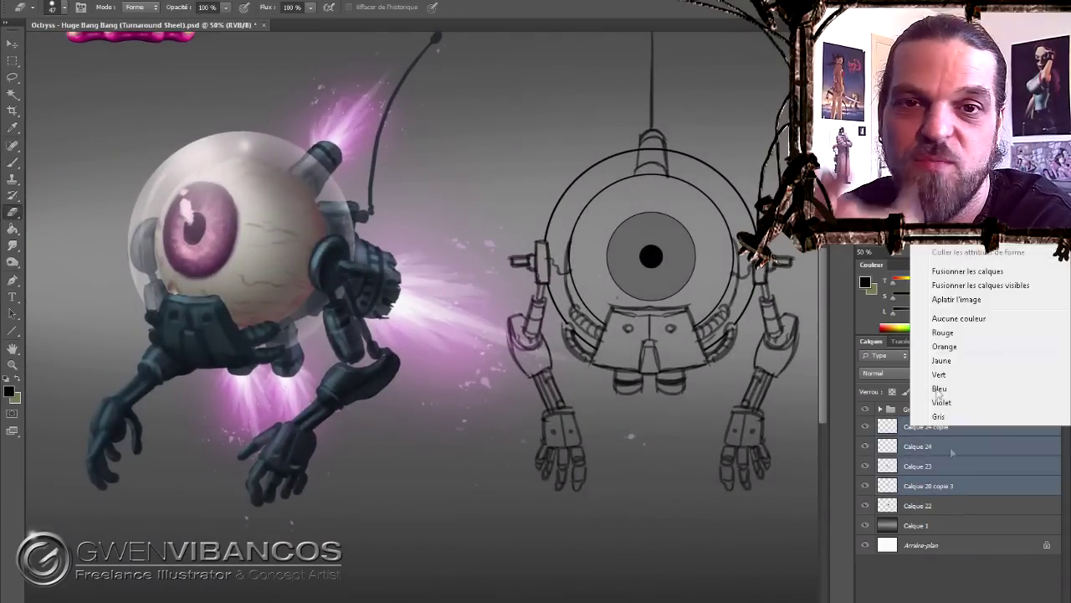
left_click(946, 251)
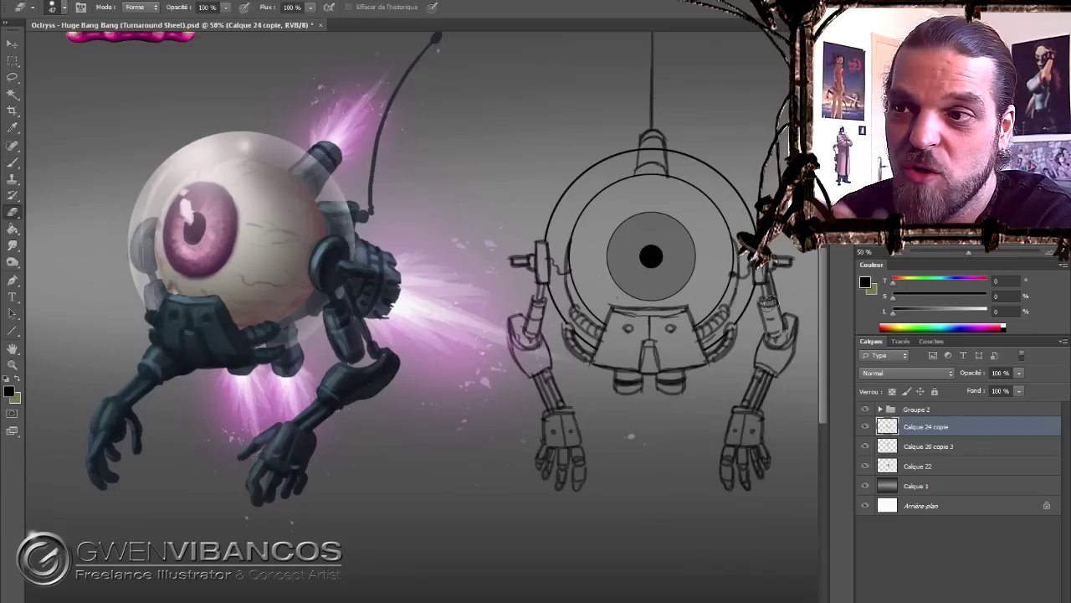
- Refine the front view's line work around the hoses, side cables and thrusters
left_click_drag(621, 241, 541, 231)
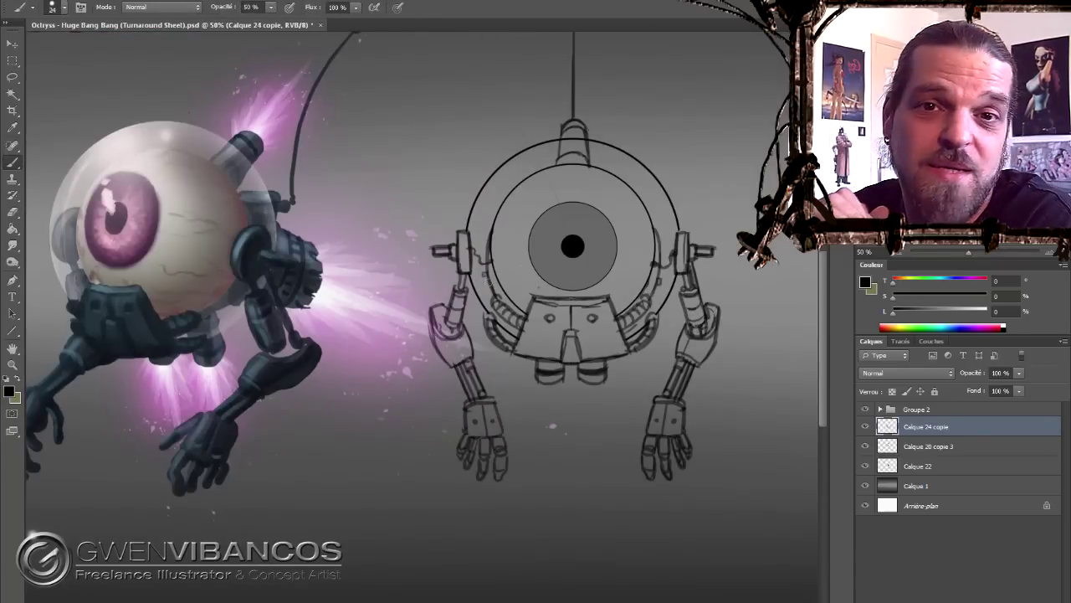
left_click_drag(489, 345, 556, 328)
key("e")
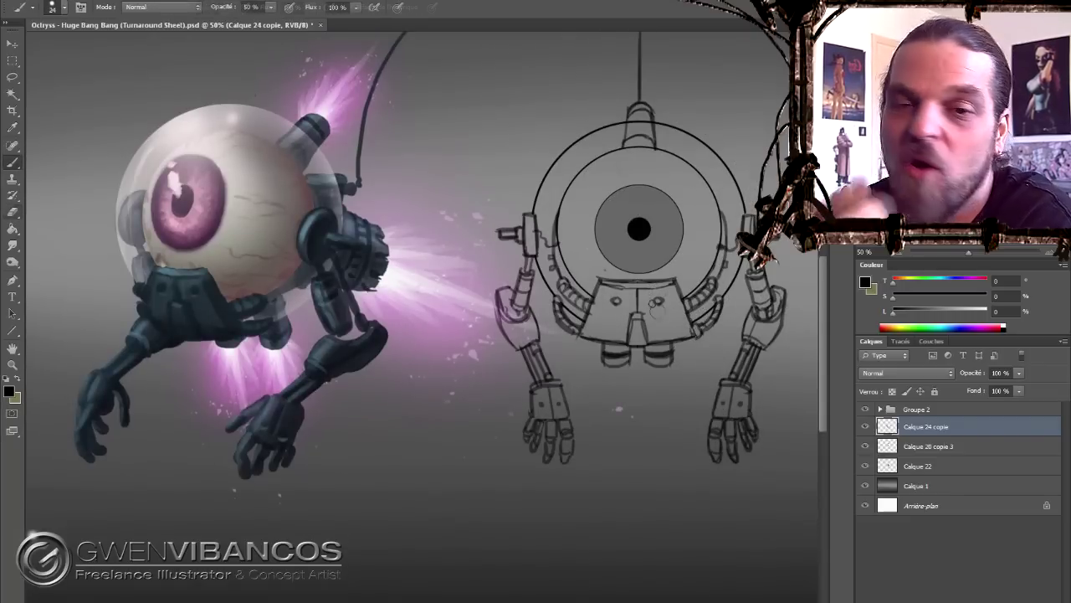
mouse_move(785, 253)
left_mouse_down()
mouse_move(720, 312)
mouse_move(721, 279)
left_mouse_up()
- Delete the left half of the front view's line art and replace it with a horizontally flipped copy of the right half
key("m")
left_click_drag(426, 179, 569, 502)
key("Delete")
key("ctrl+d")
key("ctrl+j")
key("ctrl+t")
right_click(676, 318)
left_click(725, 514)
left_click_drag(688, 315, 537, 313)
key("Return")
- Merge the mirrored halves and circle line art of the front view into a single layer
right_click(897, 448)
left_click(929, 300)
key("b")
right_click(899, 447)
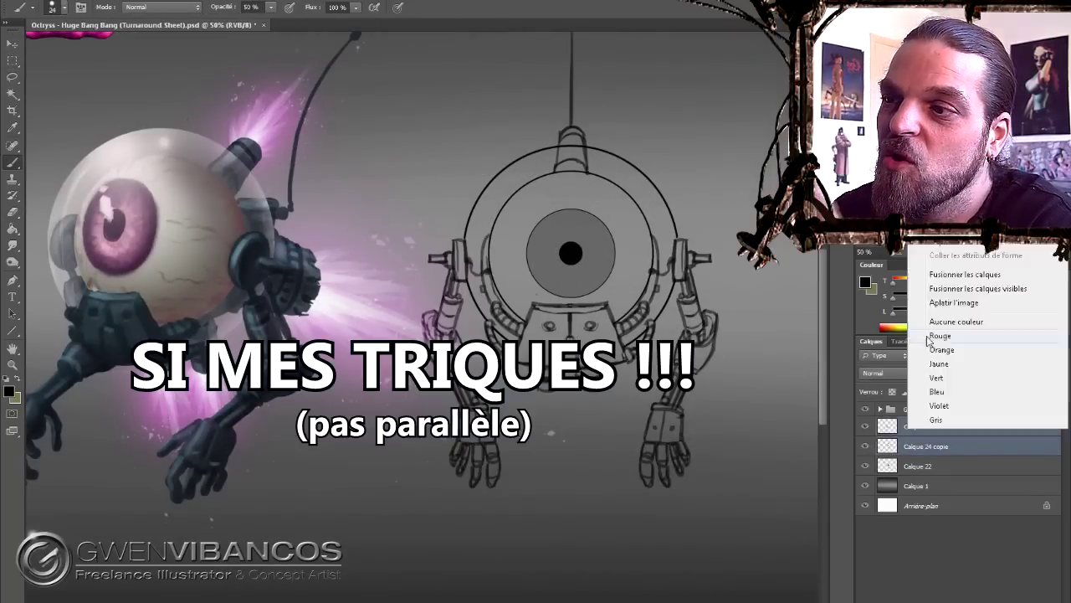
left_click(929, 299)
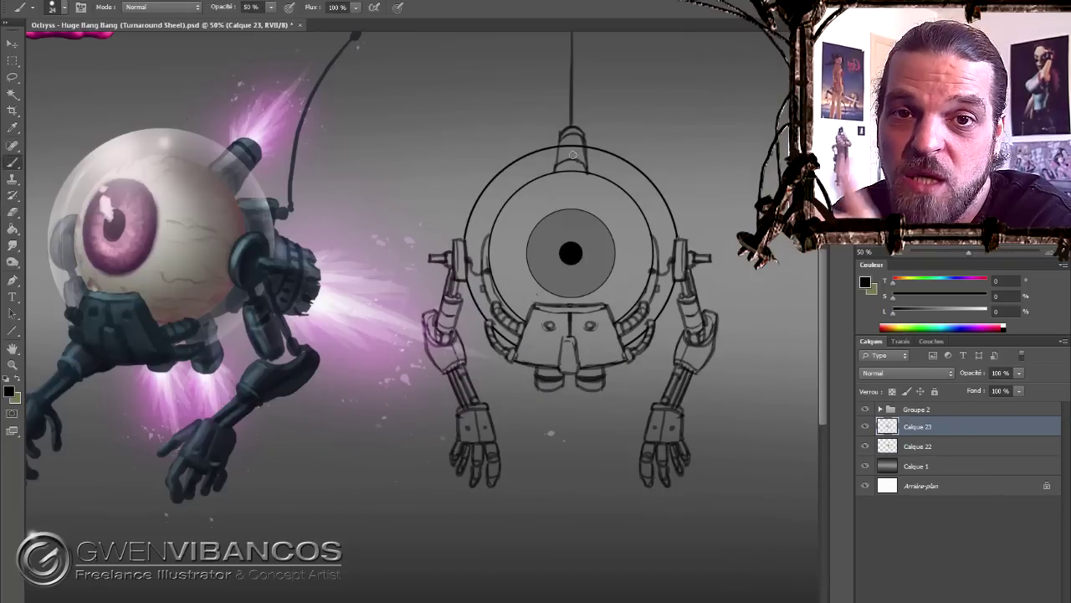
- Draw a black-filled circle on a new layer beside the front view for the side view's dome
key("h")
left_click_drag(669, 183, 502, 234)
key("m")
key("ctrl+shift+alt+n")
left_click_drag(586, 205, 745, 361)
key("g")
left_click(661, 276)
- Scale the black circle to match the size of the front view's dome
right_click(671, 192)
left_click(12, 63)
right_click(712, 268)
left_click(765, 380)
key("ctrl+plus")
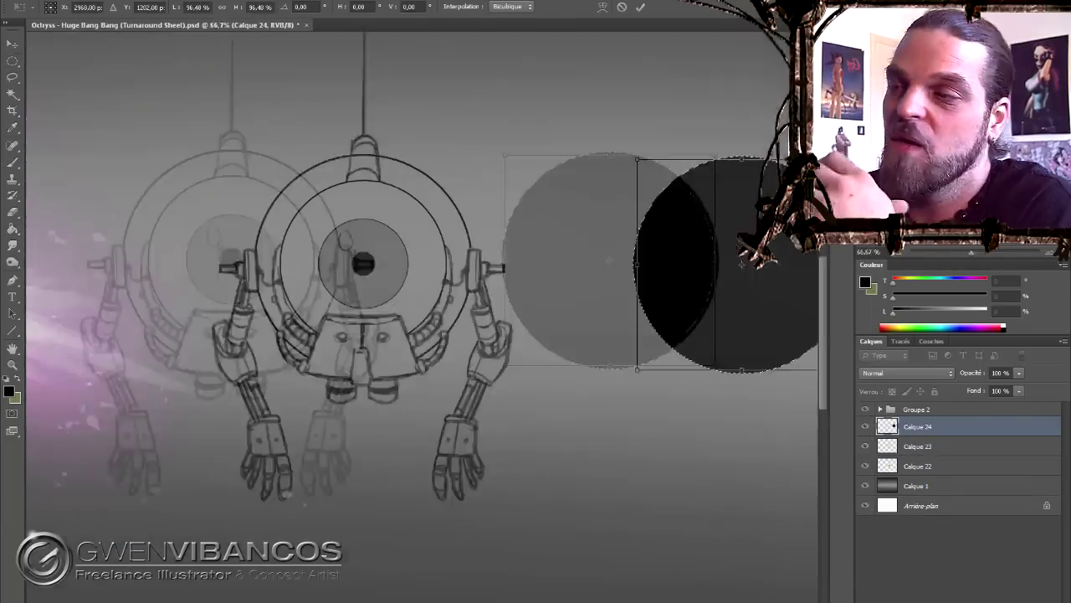
key("Return")
key("ctrl+minus")
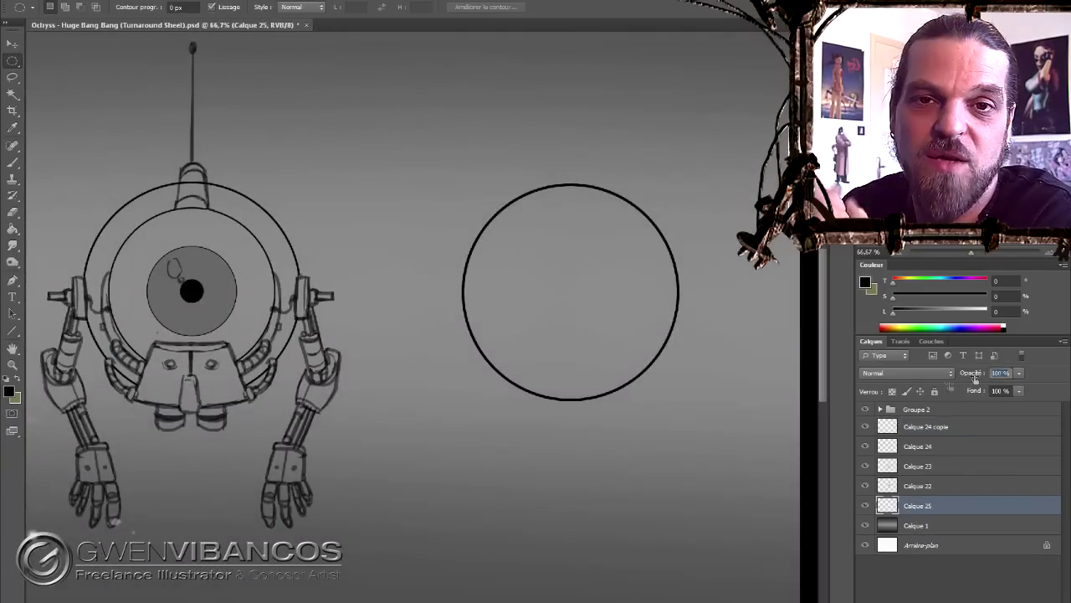
- Draw horizontal guide lines on Calque 25 from the front view's key features across the side view's circle
key("b")
left_click_drag(233, 279, 463, 278)
left_click_drag(466, 303, 671, 303)
left_click_drag(292, 246, 743, 246)
left_click_drag(473, 336, 668, 335)
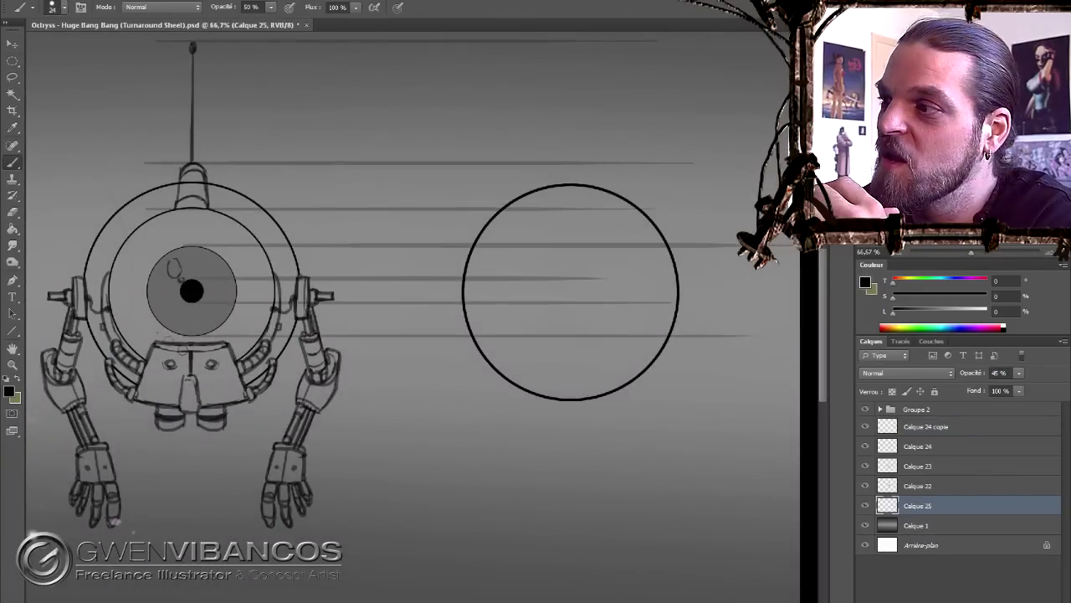
left_click_drag(281, 445, 777, 445)
left_click_drag(291, 414, 731, 414)
left_click_drag(460, 348, 642, 348)
mouse_move(313, 293)
left_mouse_down()
mouse_move(658, 294)
mouse_move(674, 359)
mouse_move(676, 252)
left_mouse_up()
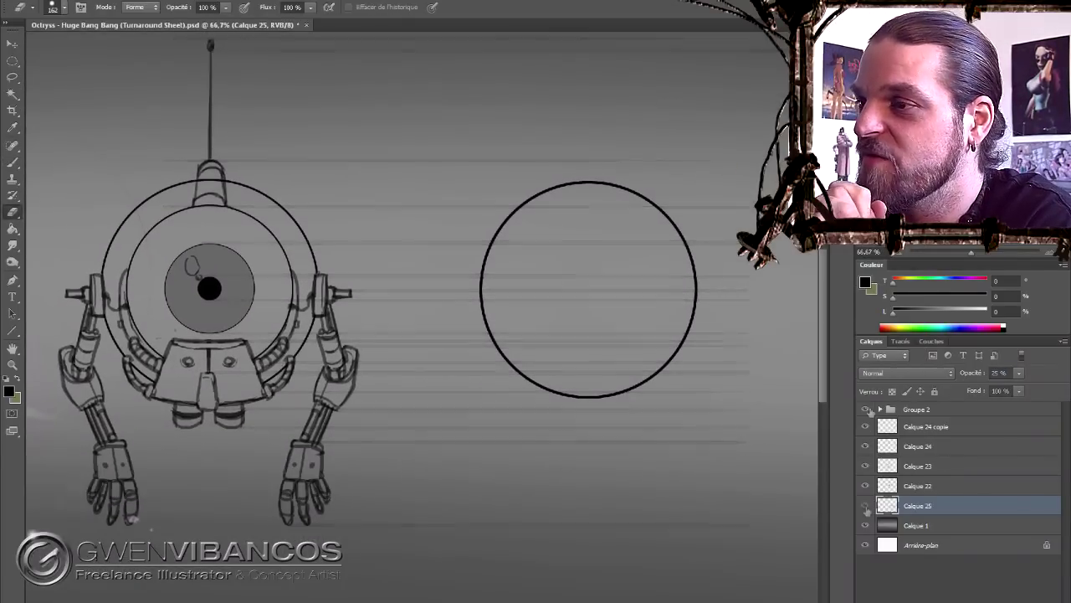
- Group the front view layers Calque 23 and Calque 22
key("m")
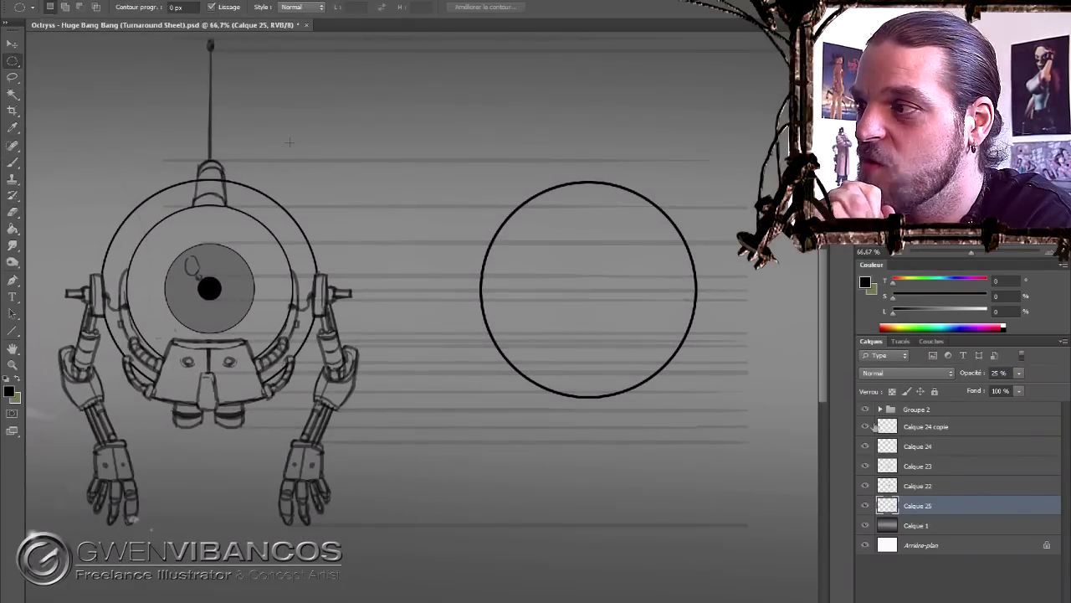
left_click(875, 466)
left_click(875, 485, "shift")
key("ctrl+g")
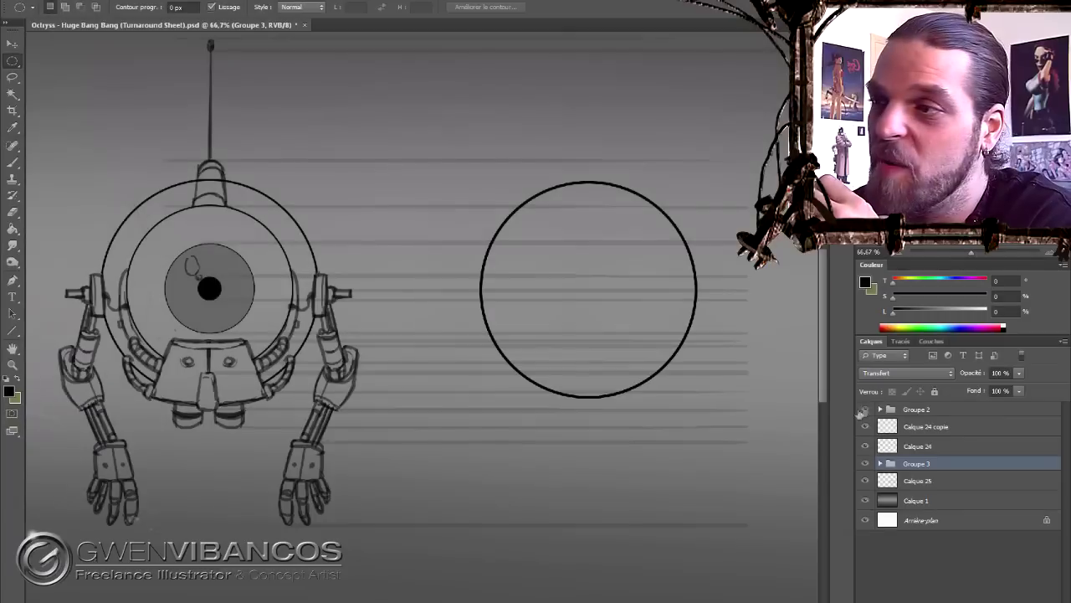
- Squash the circle on Calque 24 copie into a narrow vertical ellipse at the dome's front edge for the side view's iris
left_click(925, 426)
key("ctrl+t")
left_click_drag(696, 180, 623, 222)
left_click_drag(641, 340, 634, 335)
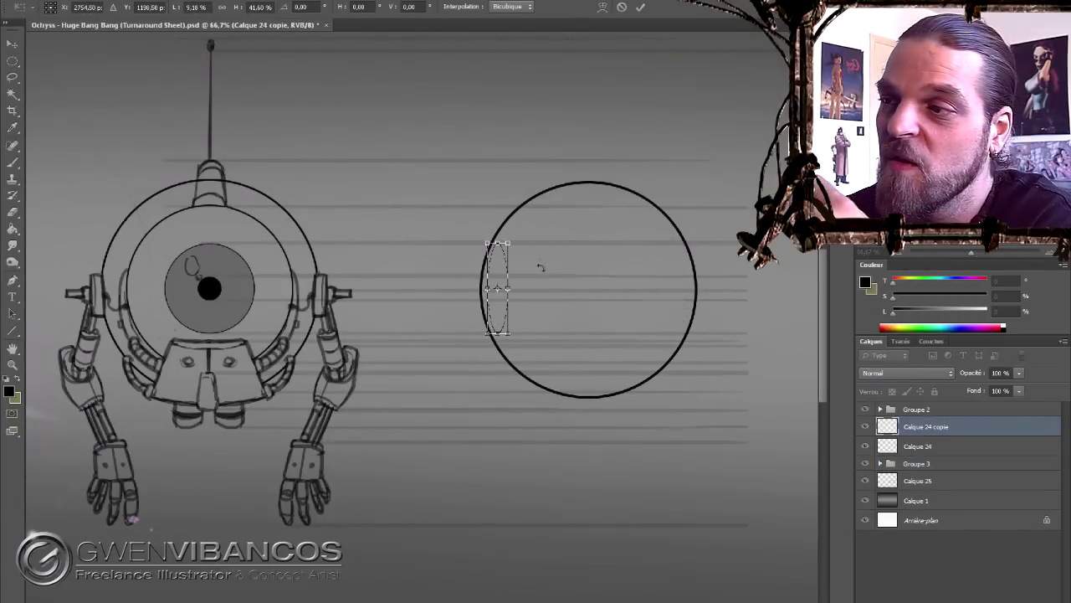
key("Return")
- Duplicate the dome circle, shrink it into a narrow ellipse inside the iris, and fill it black for the pupil
left_click(917, 446)
key("ctrl+j")
key("ctrl+t")
mouse_move(694, 396)
left_mouse_down()
mouse_move(597, 301)
mouse_move(503, 289)
left_mouse_up()
key("Return")
key("g")
key("v")
key("ctrl+e")
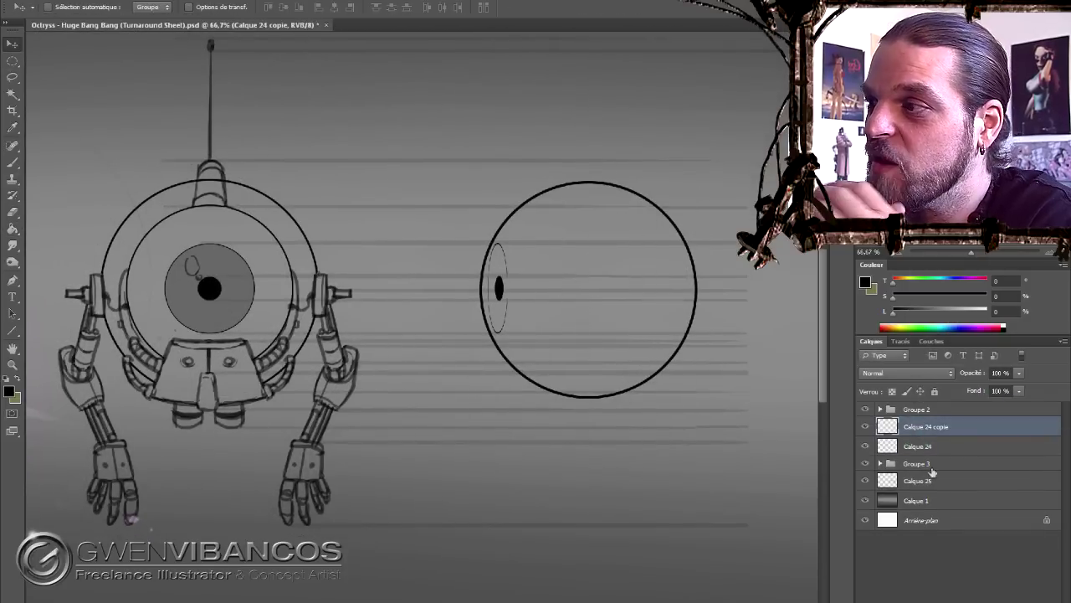
- Fill the side view's iris ellipse with grey on a new layer
key("ctrl+shift+n")
key("m")
left_click_drag(486, 243, 509, 333)
key("alt+BackSpace")
left_click_drag(980, 378, 964, 378)
- Duplicate the side view's dome circle and scale the copy down concentrically for the eyeball
left_click(954, 427)
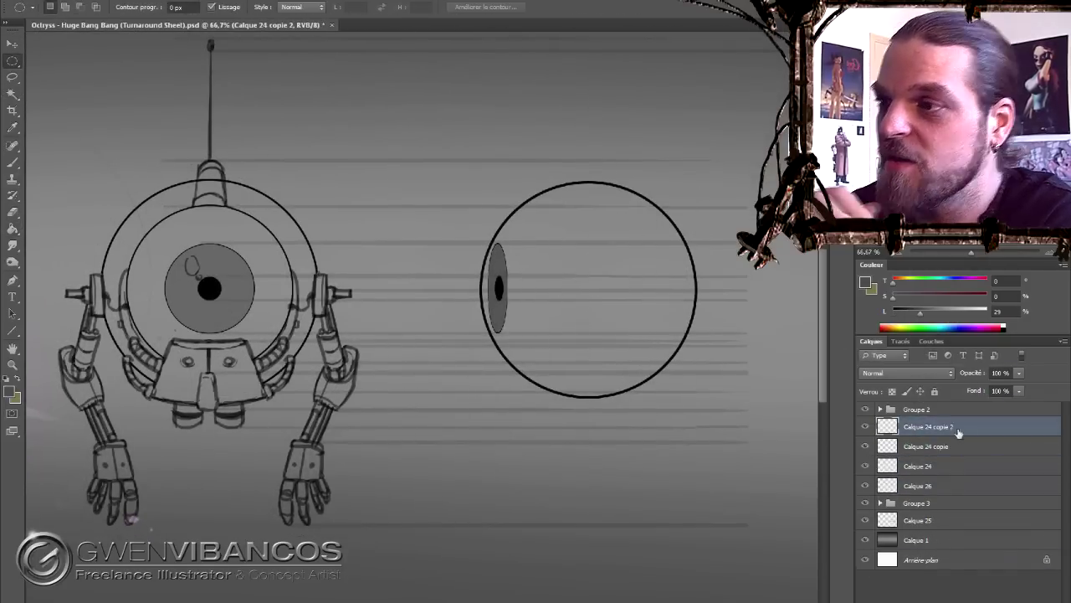
key("ctrl+j")
key("ctrl+t")
key("ctrl+plus")
key("ctrl+plus")
key("ctrl+minus")
key("ctrl+minus")
key("ctrl+minus")
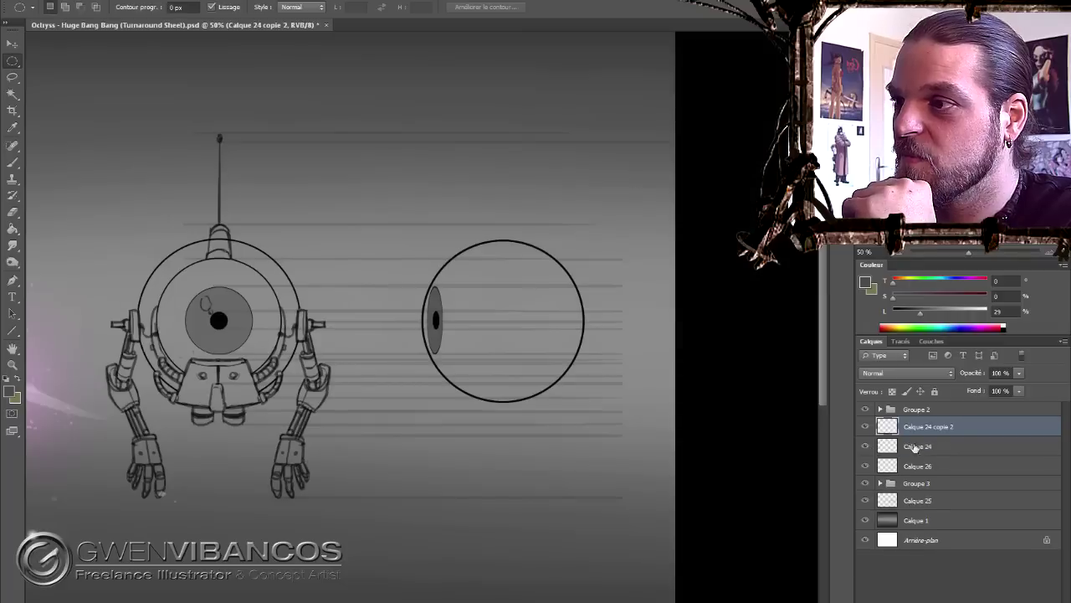
key("Return")
- Merge the side view's iris and pupil layers and fit them just inside the eyeball's front edge
key("v")
left_click(950, 446)
left_click(927, 427)
left_click(920, 485, "ctrl")
key("ctrl+e")
key("ctrl+plus")
key("ctrl+t")
key("Return")
- Sketch the side view's shoulder disc, upper arm and curved elbow piece on a new layer between the two views
key("b")
key("ctrl+plus")
key("ctrl+shift+alt+n")
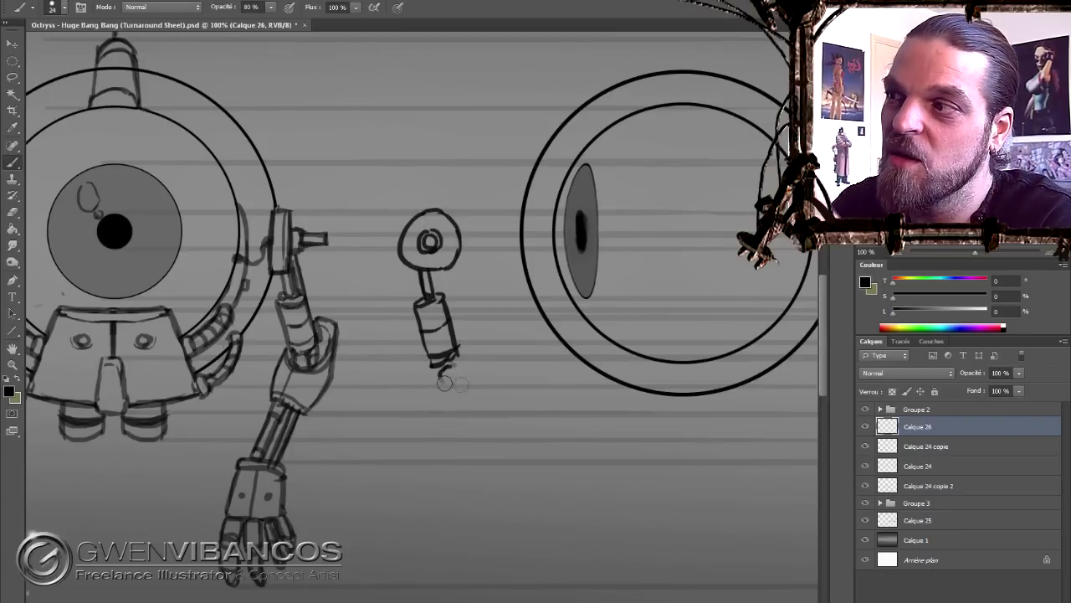
key("b")
left_click_drag(409, 367, 473, 322)
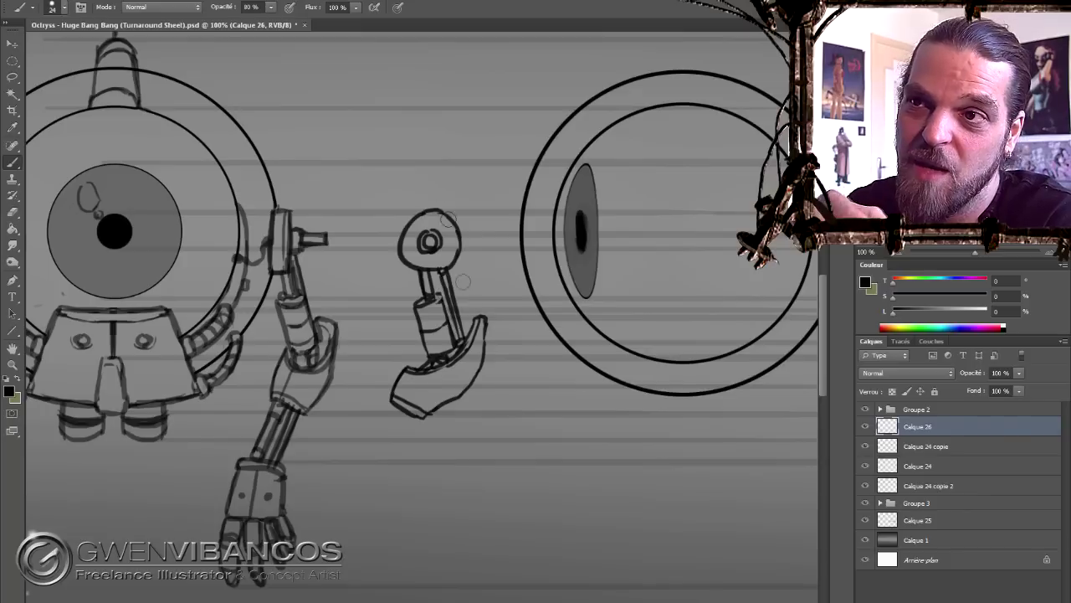
- Shift the side view's arm slightly toward the dome and draw its forearm and fingered hand
key("v")
mouse_move(364, 462)
left_mouse_down()
mouse_move(388, 463)
mouse_move(376, 452)
mouse_move(452, 386)
mouse_move(481, 383)
left_mouse_up()
key("b")
left_click_drag(375, 467, 341, 516)
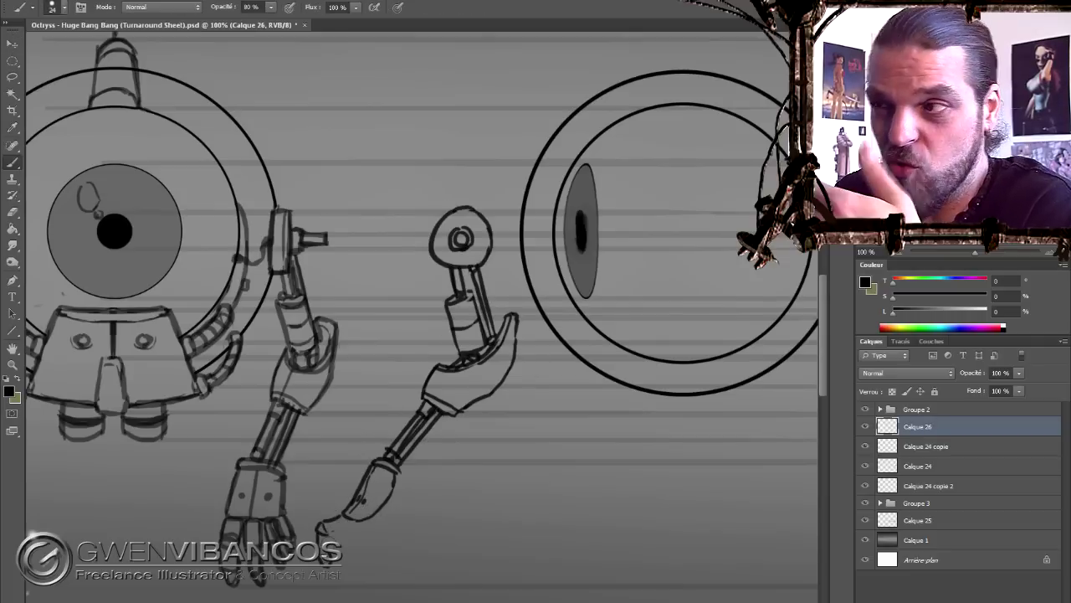
mouse_move(385, 548)
left_mouse_down()
mouse_move(390, 512)
mouse_move(365, 520)
left_mouse_up()
- Move the completed side-view arm onto the dome so its shoulder disc sits inside the eyeball circle
key("v")
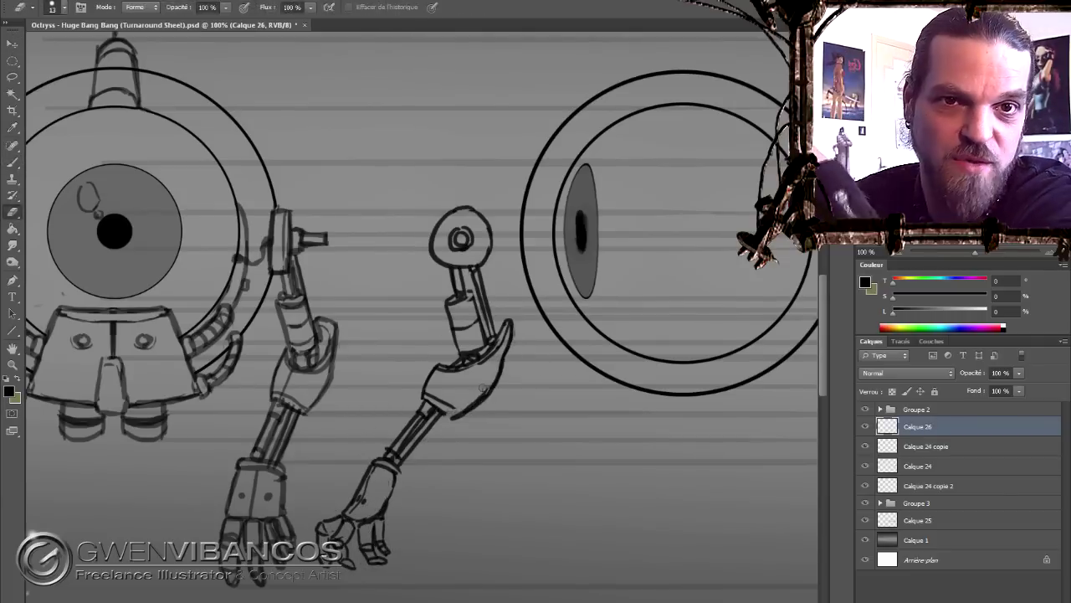
key("ctrl+minus")
left_click_drag(469, 360, 569, 360)
key("ctrl+plus")
key("b")
scroll(498, 316, "down", 2)
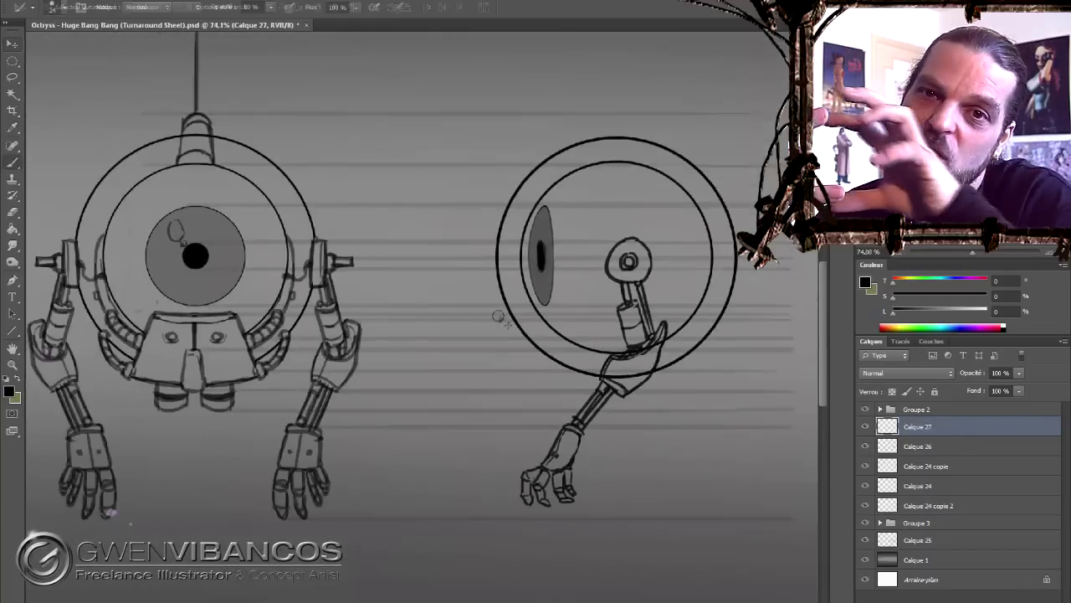
- Duplicate the painted creature group, scale the copy to about 32%, and place it between the two views as a reference
scroll(890, 416, "up", 2)
key("ctrl+j")
key("ctrl+t")
left_click_drag(586, 502, 496, 83)
key("Escape")
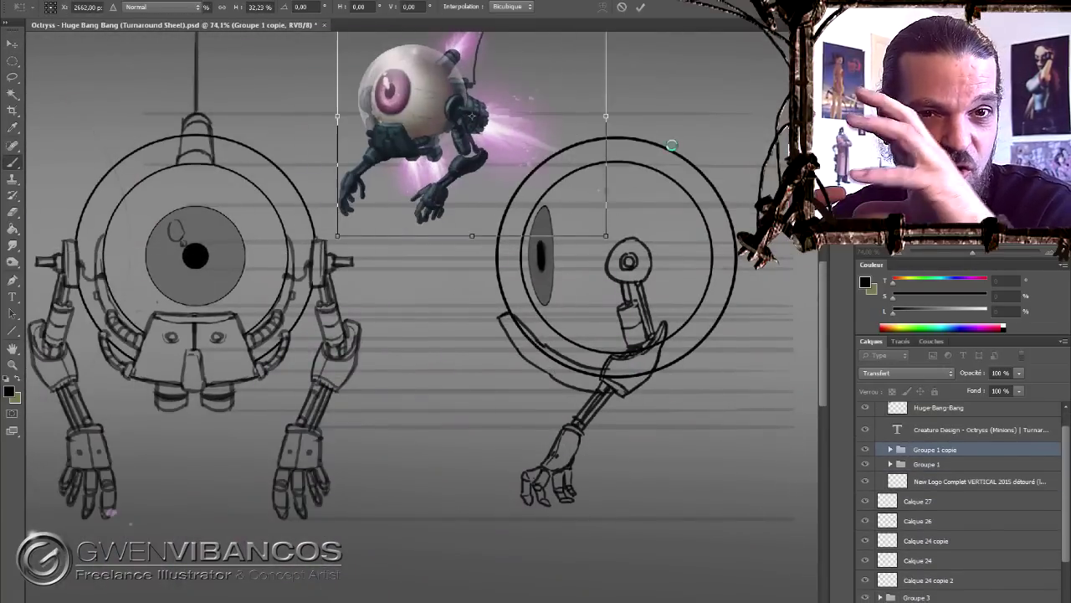
key("ctrl+alt+z")
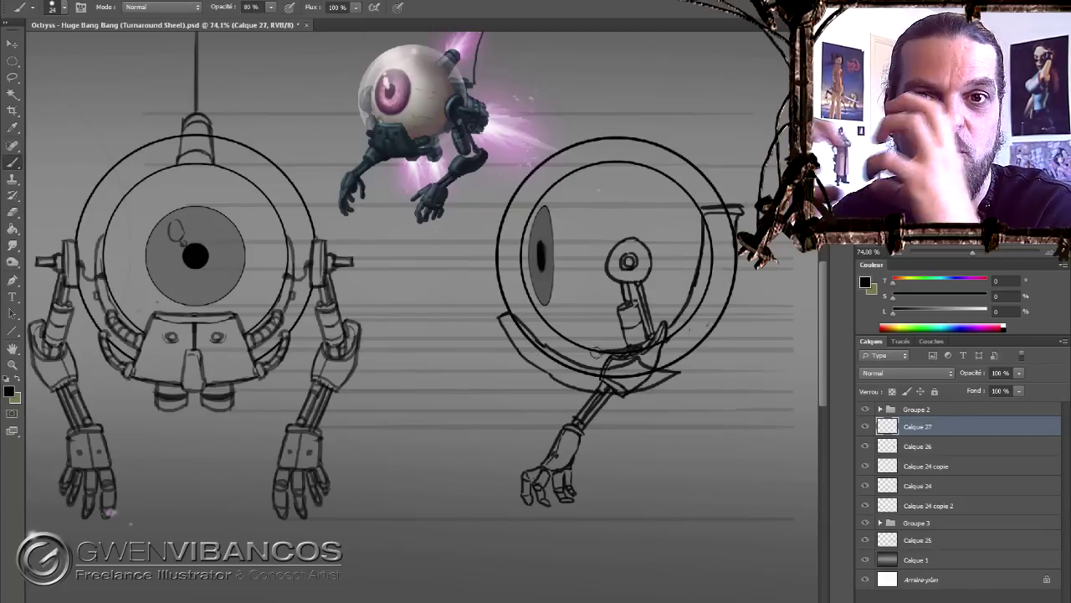
- Draw a curved rear band along the back of the side view's dome, following the eyeball's outline
left_click_drag(694, 195, 661, 356)
key("e")
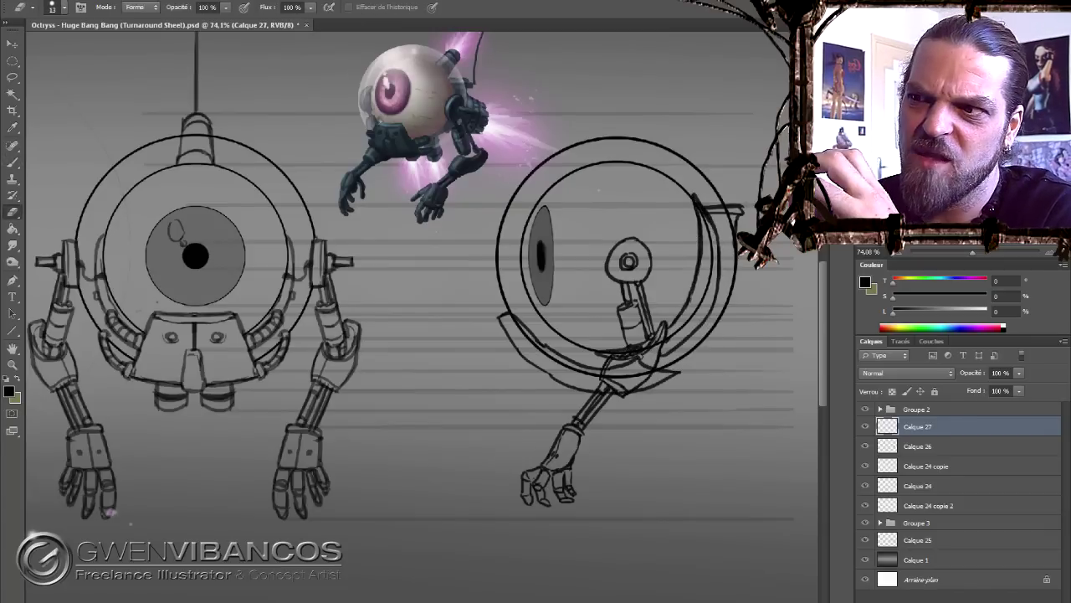
mouse_move(742, 252)
left_mouse_down()
mouse_move(688, 293)
mouse_move(740, 387)
left_mouse_up()
- Draw the side view's antenna mount and a tapered rear thruster with a ribbed, jagged nozzle on the back of the dome
key("e")
key("b")
key("e")
left_click_drag(744, 328, 737, 385)
key("b")
mouse_move(747, 328)
left_mouse_down()
mouse_move(737, 385)
mouse_move(752, 376)
mouse_move(668, 327)
left_mouse_up()
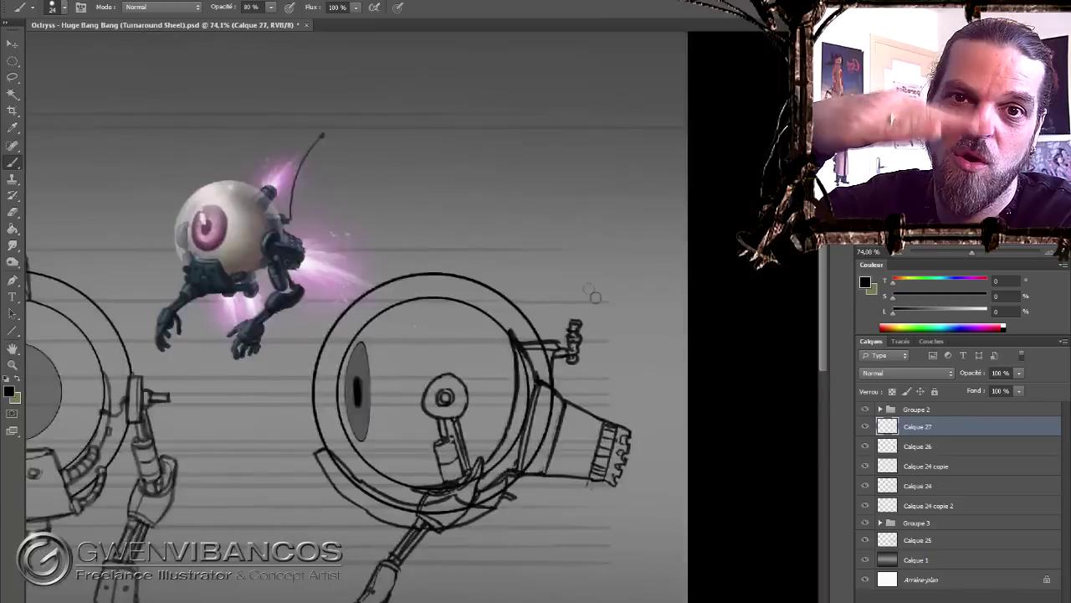
- Draw the side view's long curved antenna, thruster hinges, lower thruster and ribbed hoses along the front cradle
left_click_drag(640, 318, 705, 141)
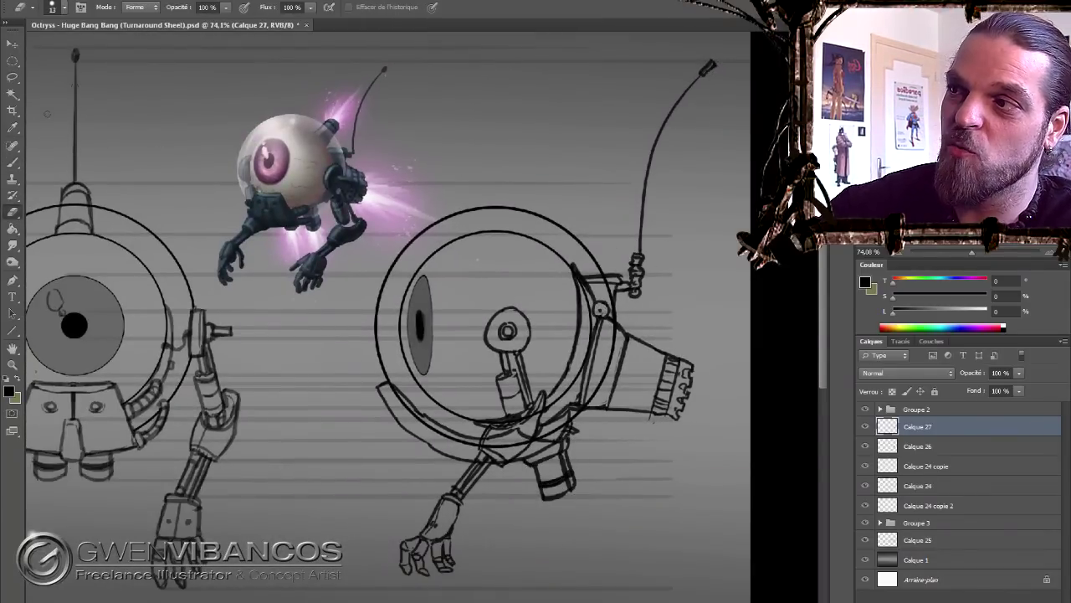
key("b")
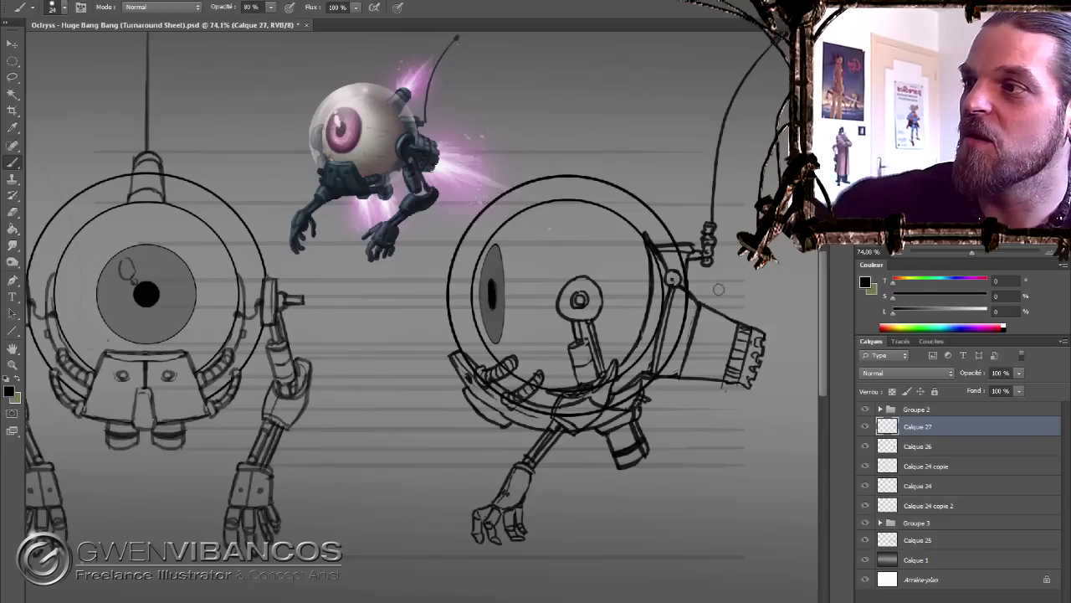
key("ctrl+alt+z")
key("ctrl+alt+z")
key("ctrl+alt+z")
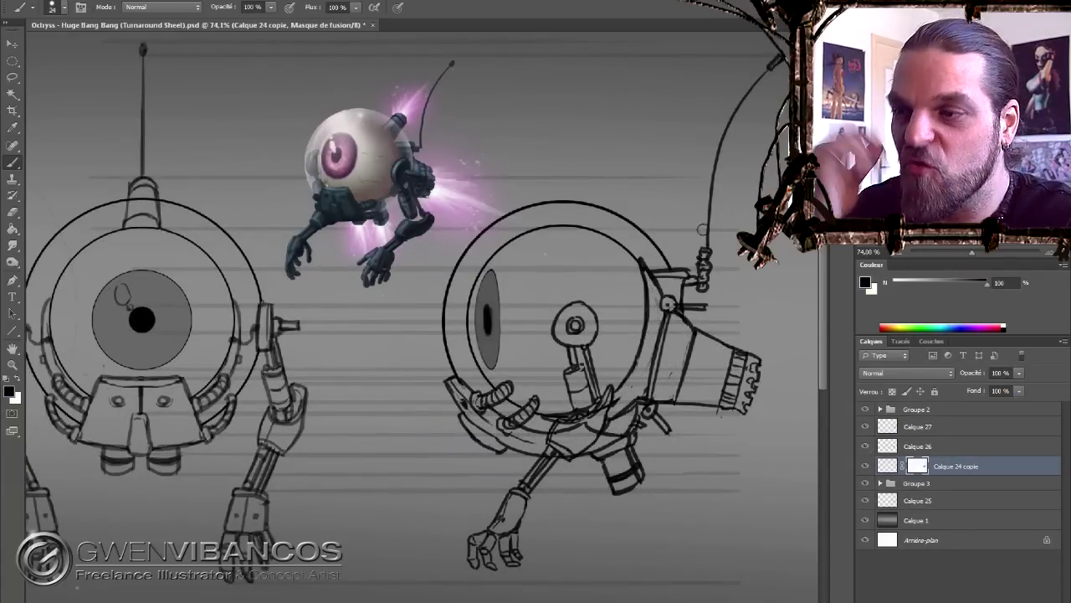
- Merge the sketch layers Calque 27 and Calque 26 into one layer
key("alt+bracketright")
key("alt+bracketright")
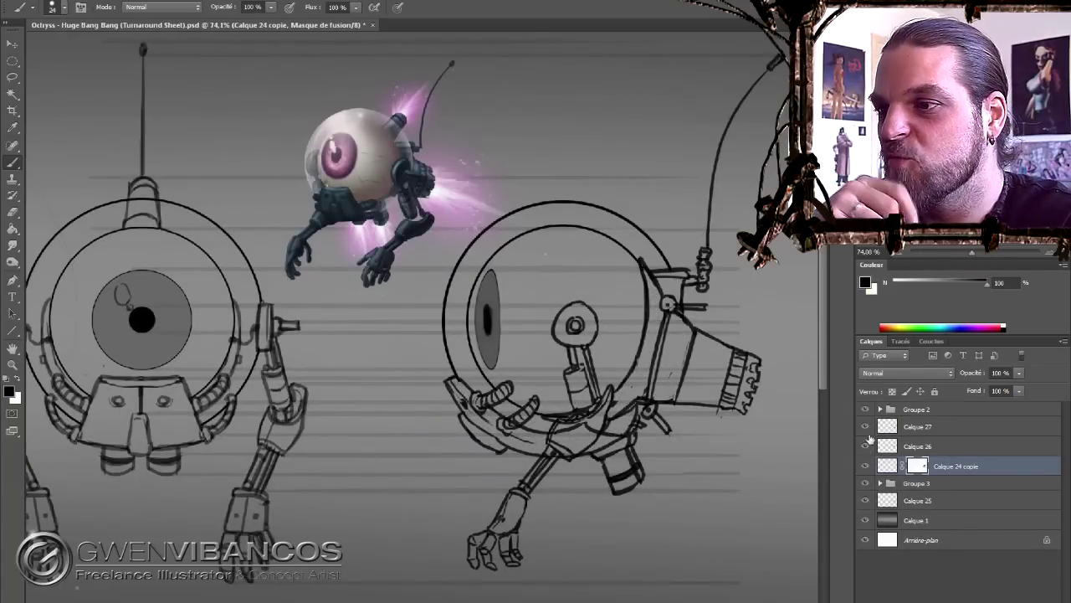
key("e")
right_click(908, 446)
left_click(945, 251)
- Add rivets to the side view's rear band and a rounded collar at the rear thruster's base with an 11-pixel brush
key("b")
key("bracketleft")
key("bracketleft")
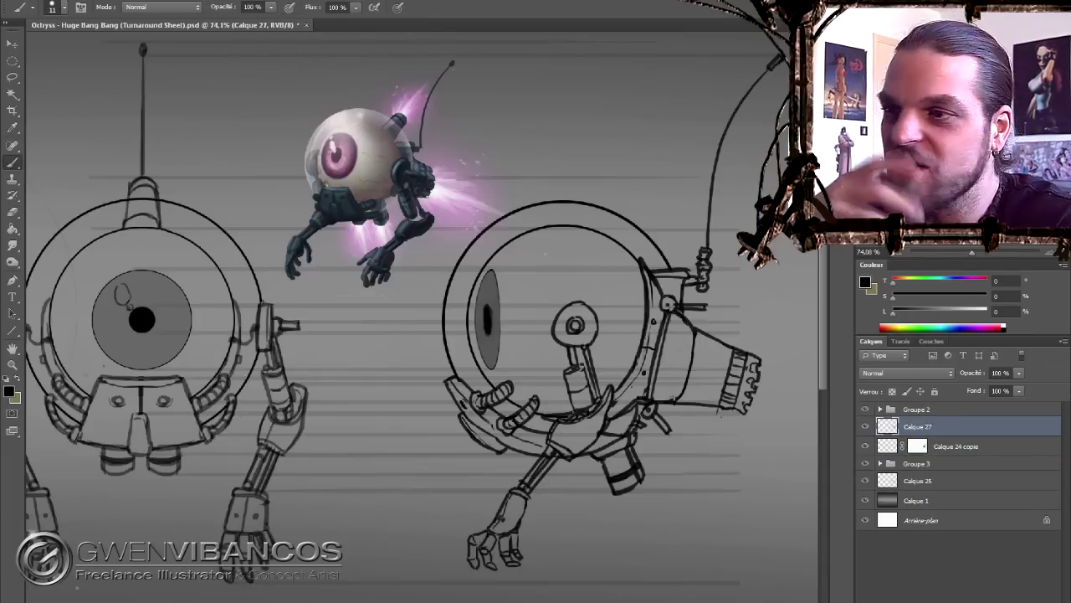
- Lasso the side view's rear thruster assembly, tilt it slightly downward and shift it away from the dome
key("l")
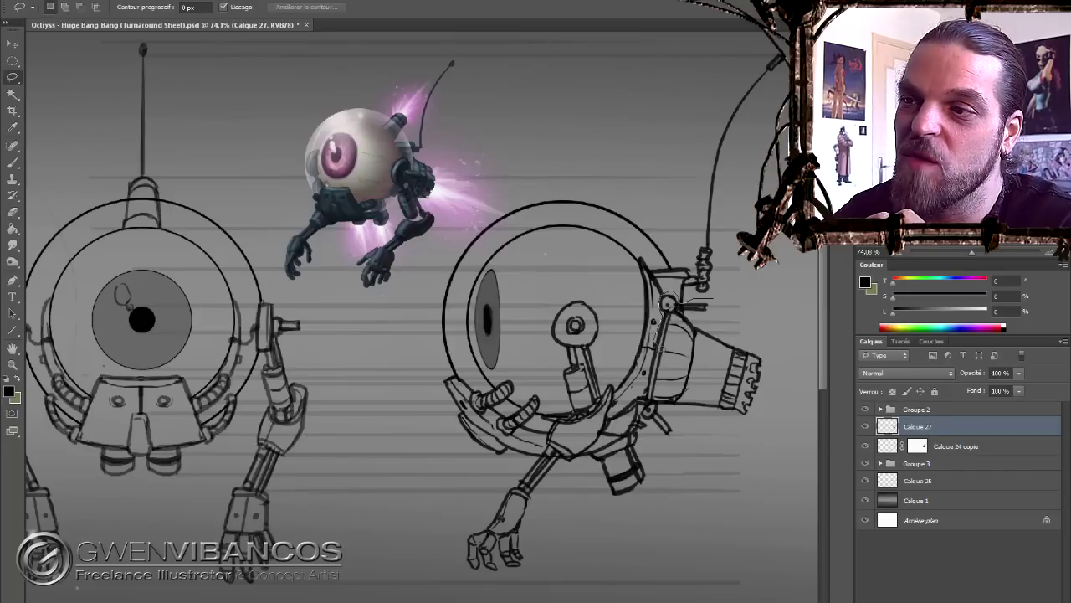
key("ctrl+t")
left_click_drag(774, 393, 783, 418)
key("Return")
key("b")
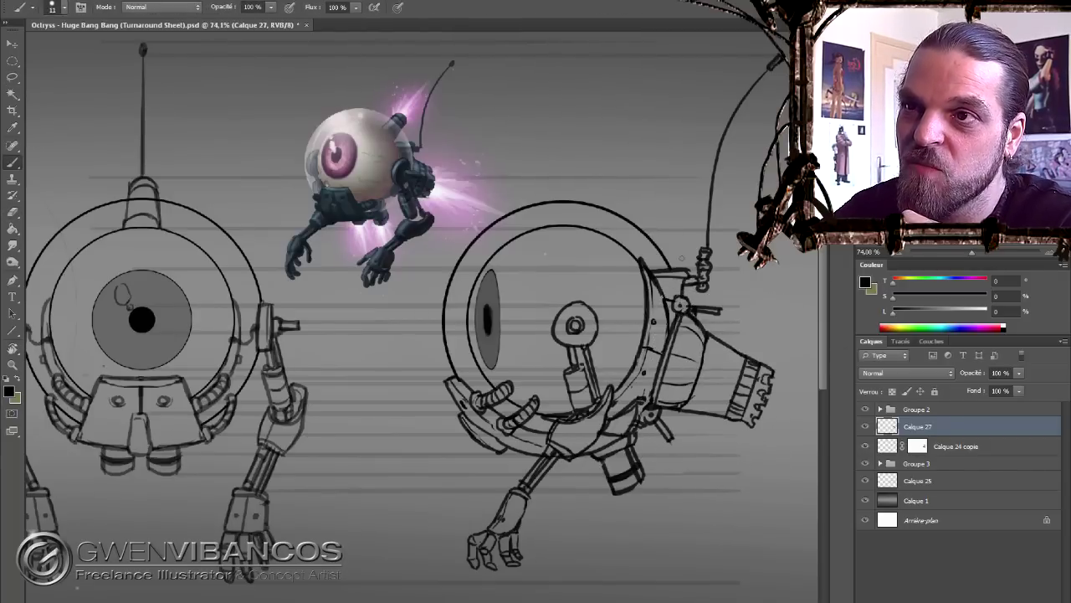
- Draw an angled upper thruster with a curved base plate on the dome's upper back in the side view
left_click_drag(631, 262, 652, 246)
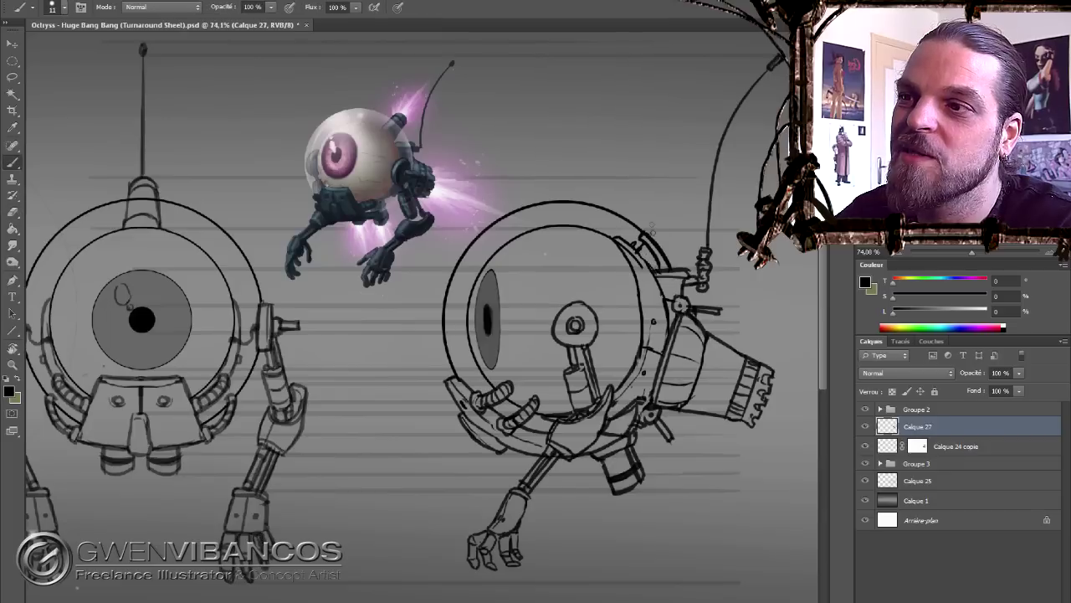
mouse_move(653, 236)
left_mouse_down()
mouse_move(679, 214)
mouse_move(690, 233)
left_mouse_up()
left_click_drag(665, 245, 674, 248)
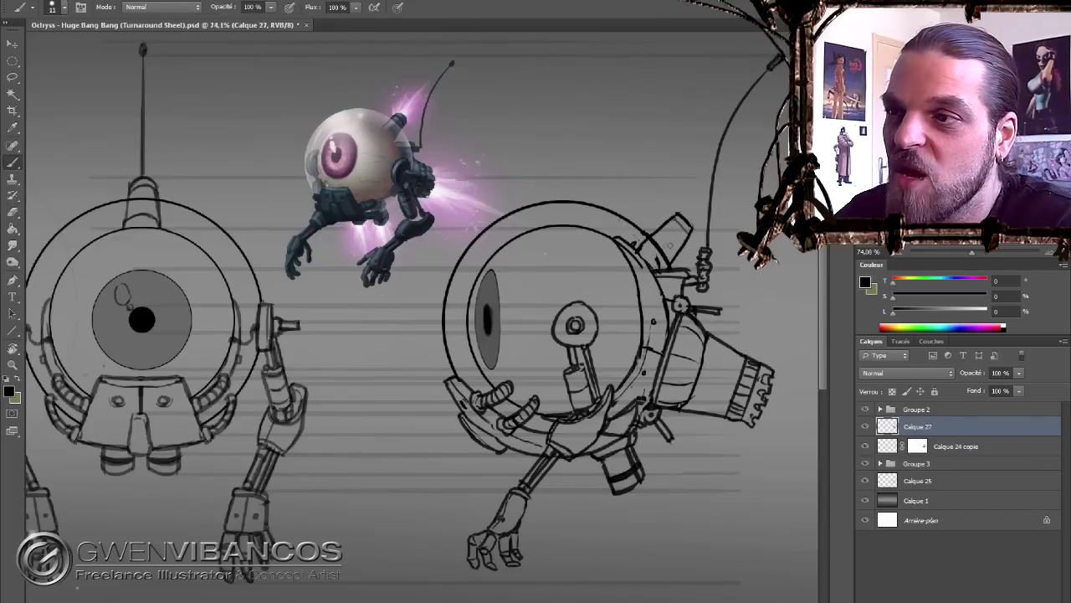
key("ctrl+minus")
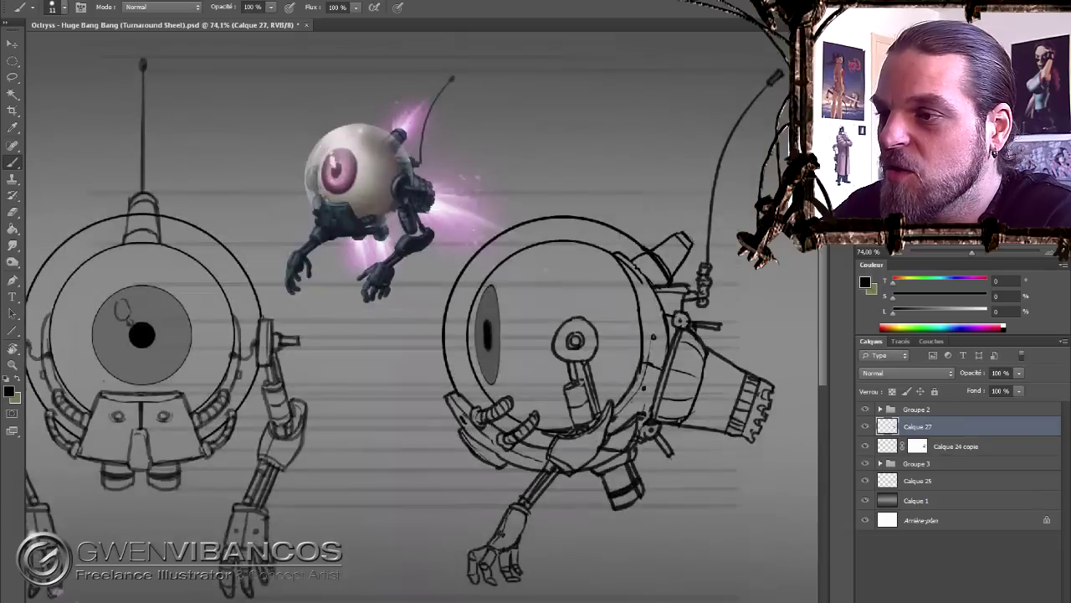
- Move the front view's antenna off the centerline beside the top thruster and add a small mount at its base
key("l")
left_click(190, 77, "ctrl")
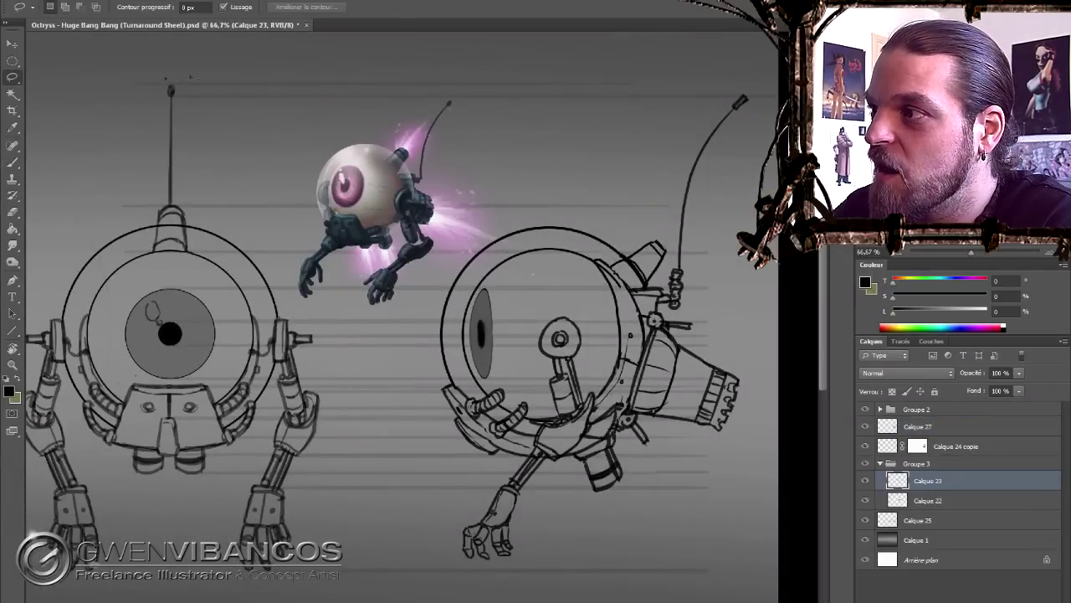
left_click_drag(206, 94, 209, 102)
key("ctrl+d")
key("b")
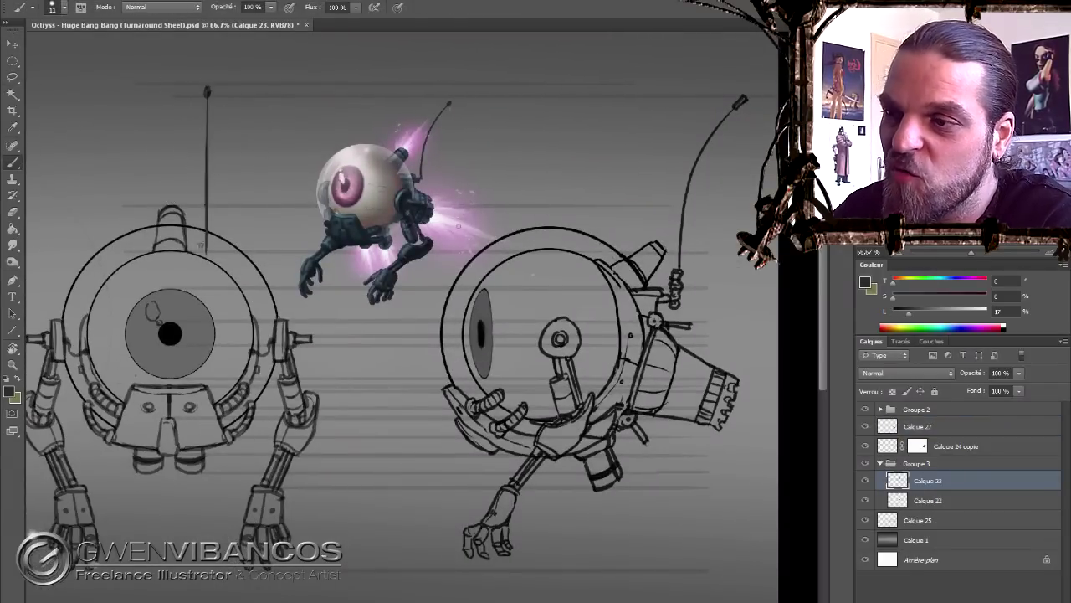
- Move the guide-line layer Calque 25 into Groupe 2 and hide it together with the small reference creature
left_click(918, 426)
key("e")
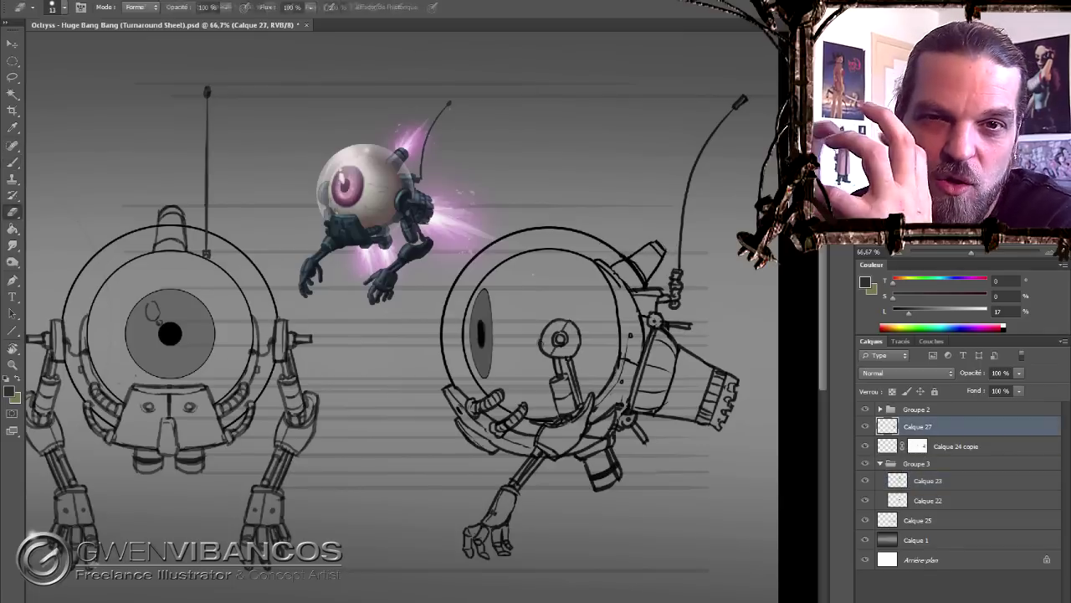
key("ctrl+minus")
key("ctrl+minus")
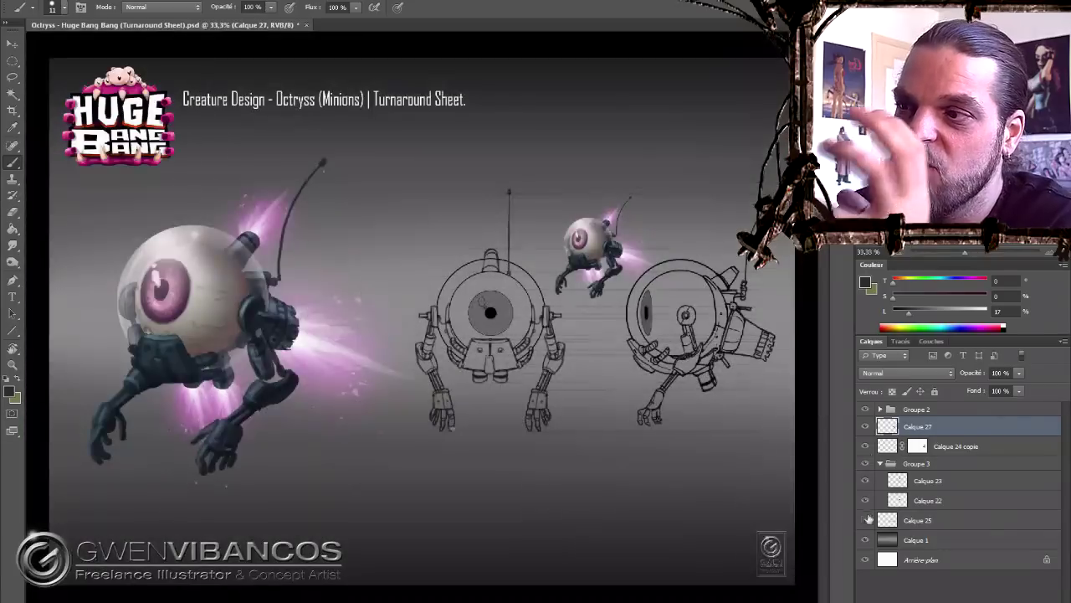
left_click_drag(917, 519, 916, 409)
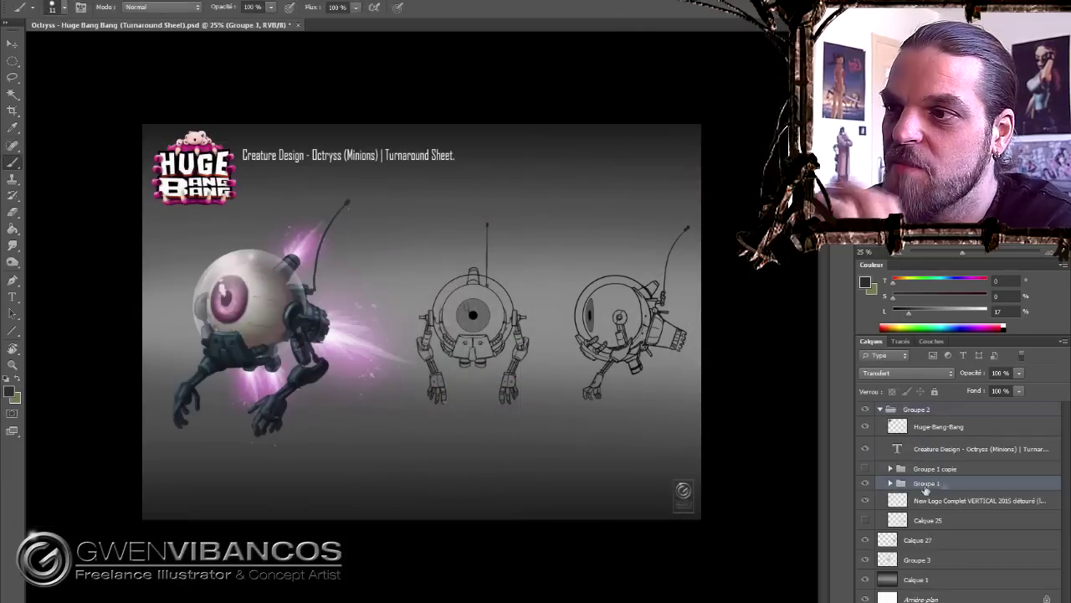
- Flip the large painted creature horizontally, reposition it beside the line drawings, and rename Groupe 2 as concept
key("ctrl+t")
left_click_drag(393, 205, 452, 236)
left_click_drag(107, 444, 87, 502)
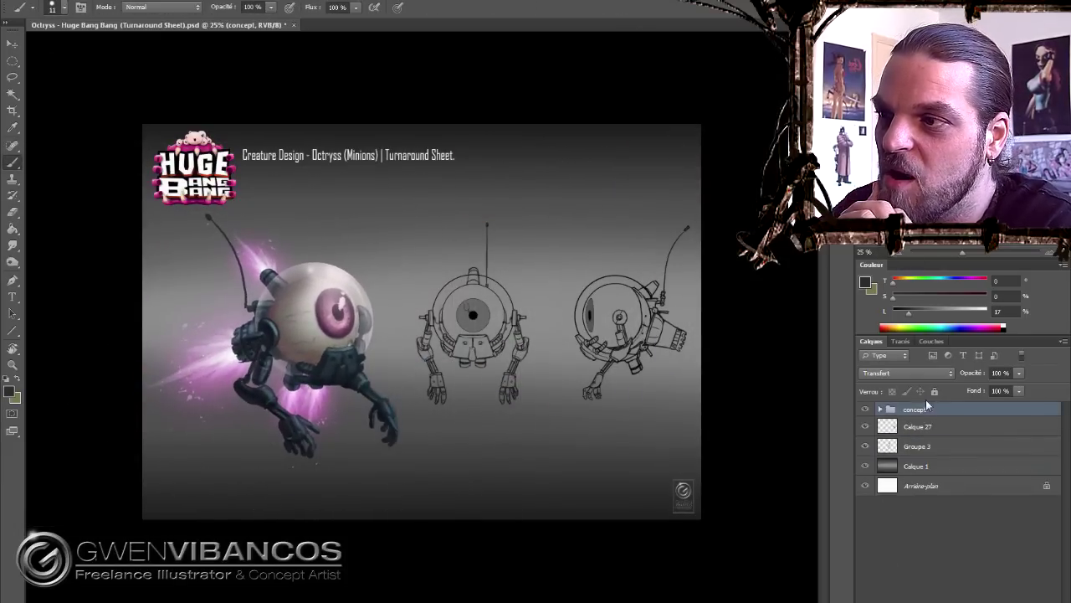
- Rename the side and front view layers as profil and face, and reposition and enlarge both views beside the painted creature
left_click(912, 426)
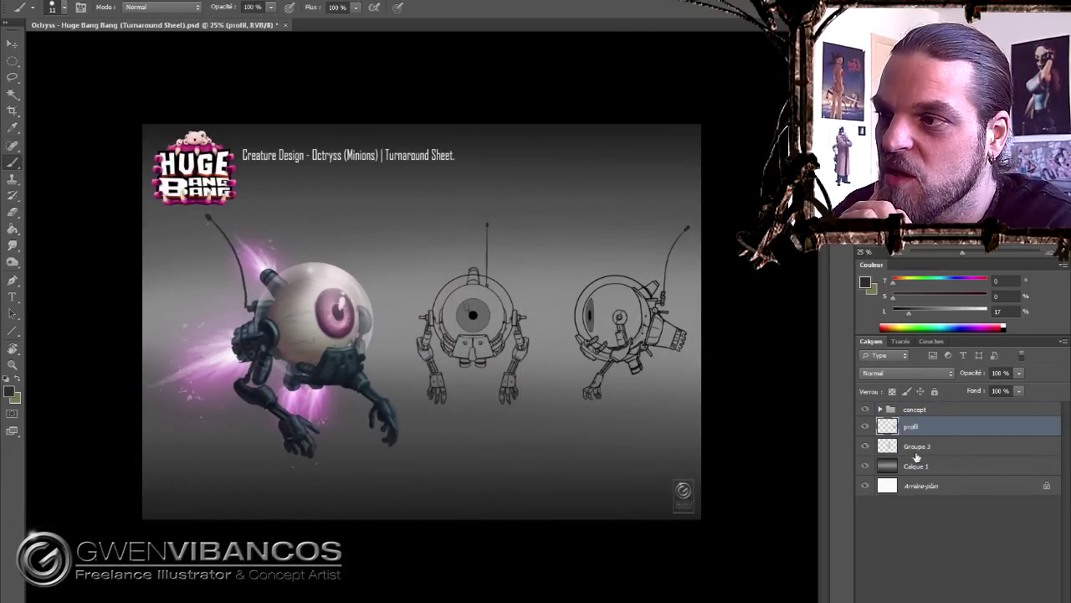
left_click_drag(652, 317, 623, 318)
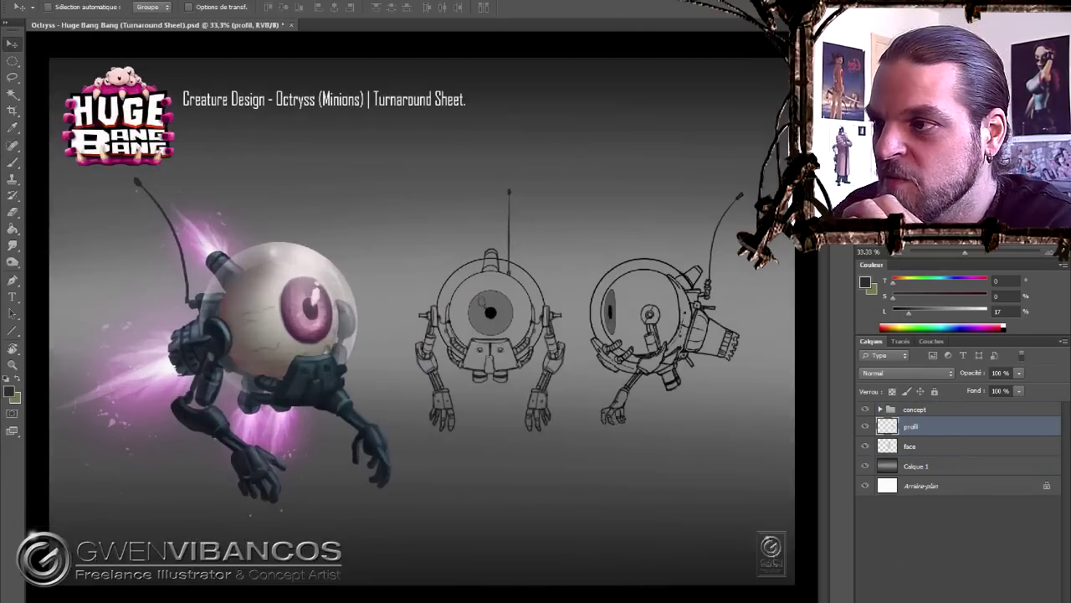
left_click_drag(593, 334, 578, 334)
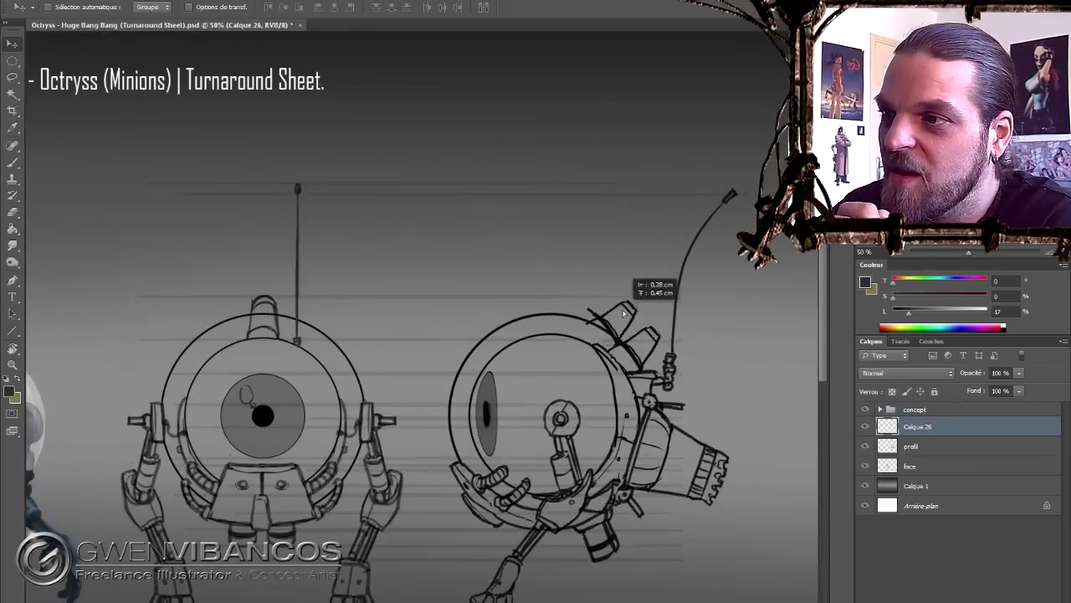
- Enlarge the copied upper thruster and place it on the side view's dome, level with the front view's top thruster
key("ctrl+t")
key("ctrl+plus")
left_click_drag(591, 298, 590, 296)
key("Return")
- Erase the old upper thruster on profil with that layer faded to 56% opacity, and tidy the new thruster's lines
key("e")
left_click(920, 449)
key("e")
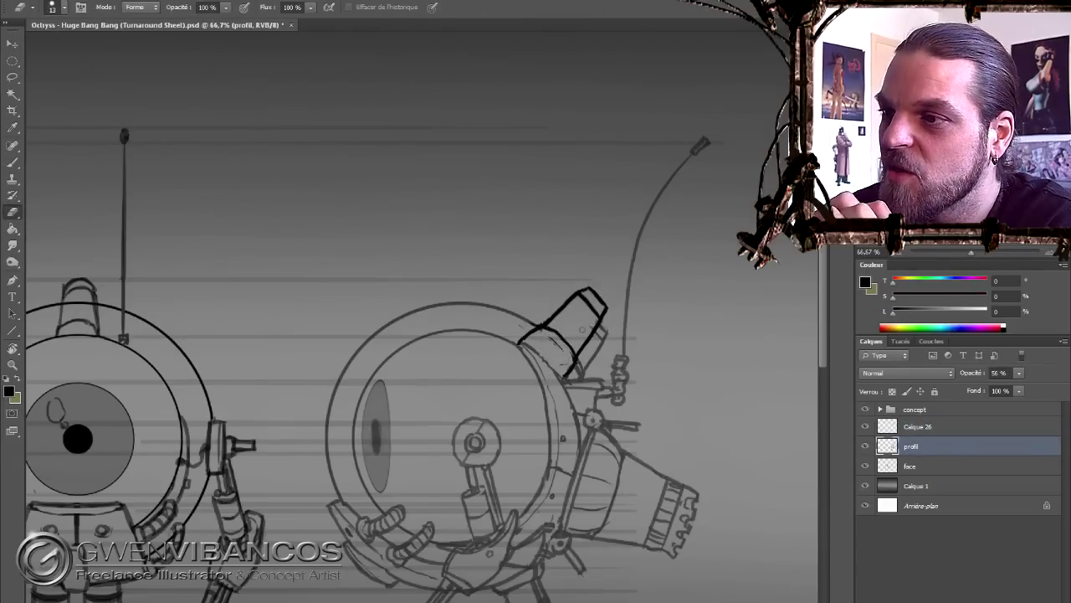
key("alt+bracketright")
key("b")
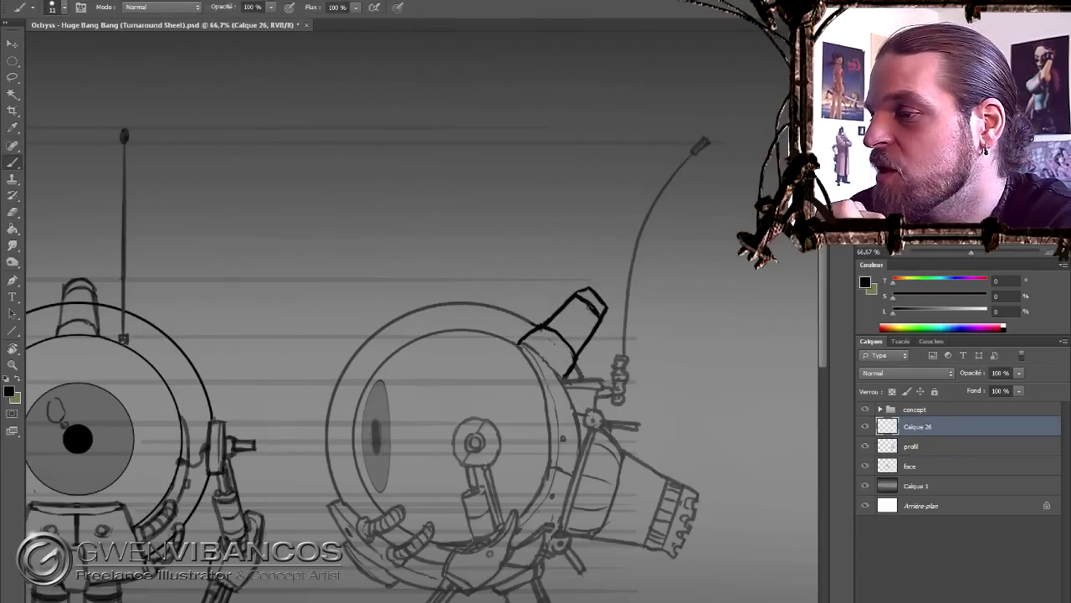
key("alt+bracketleft")
key("alt+bracketright")
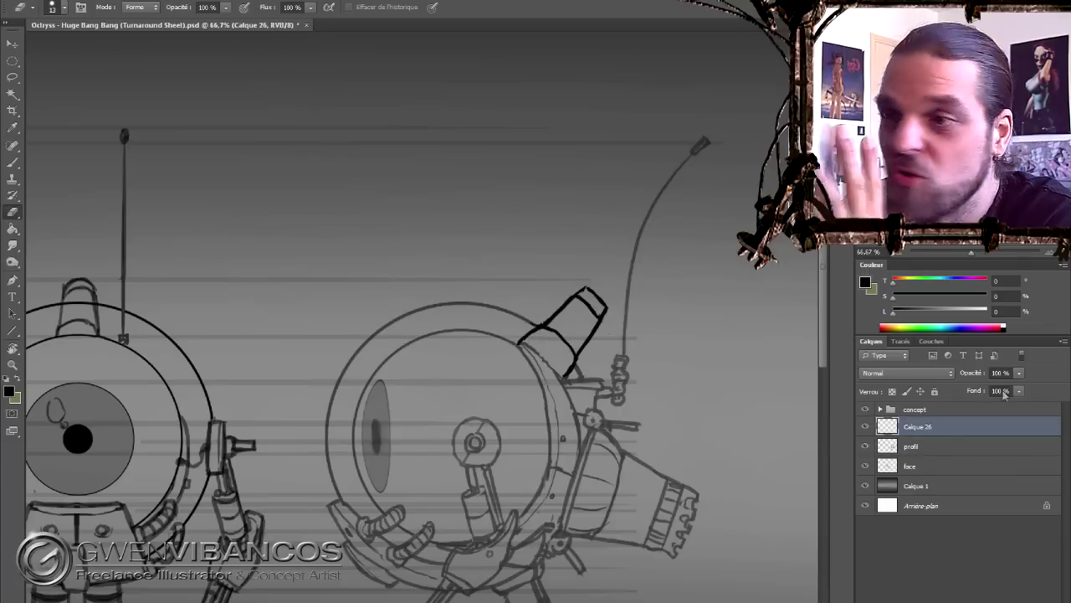
- Restore the profil layer's opacity to 100% and reselect the upper thruster's layer Calque 26
key("alt+bracketleft")
key("0")
key("alt+bracketright")
key("ctrl+0")
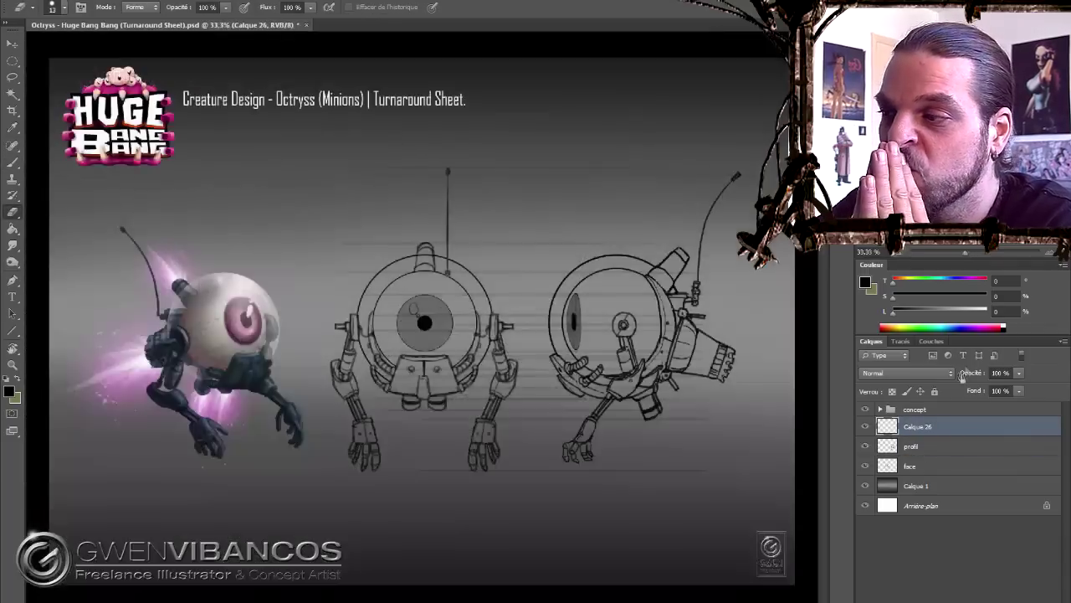
- Hide the guide lines and transform the upper thruster with a slight tilt and skew to fit the side view's dome
key("ctrl+plus")
key("b")
key("e")
key("b")
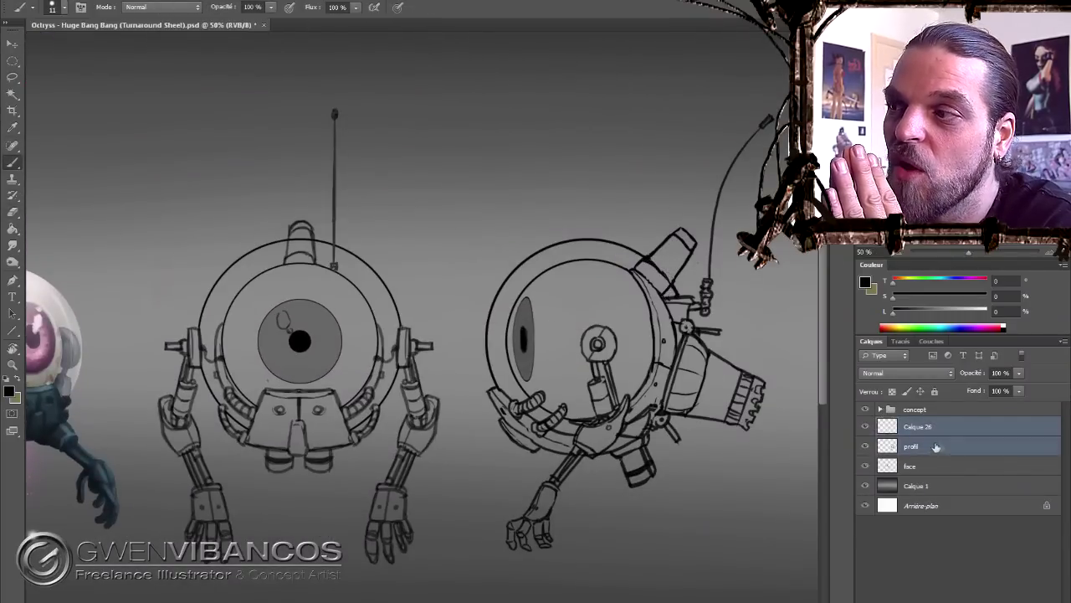
key("ctrl+t")
left_click_drag(639, 222, 626, 304)
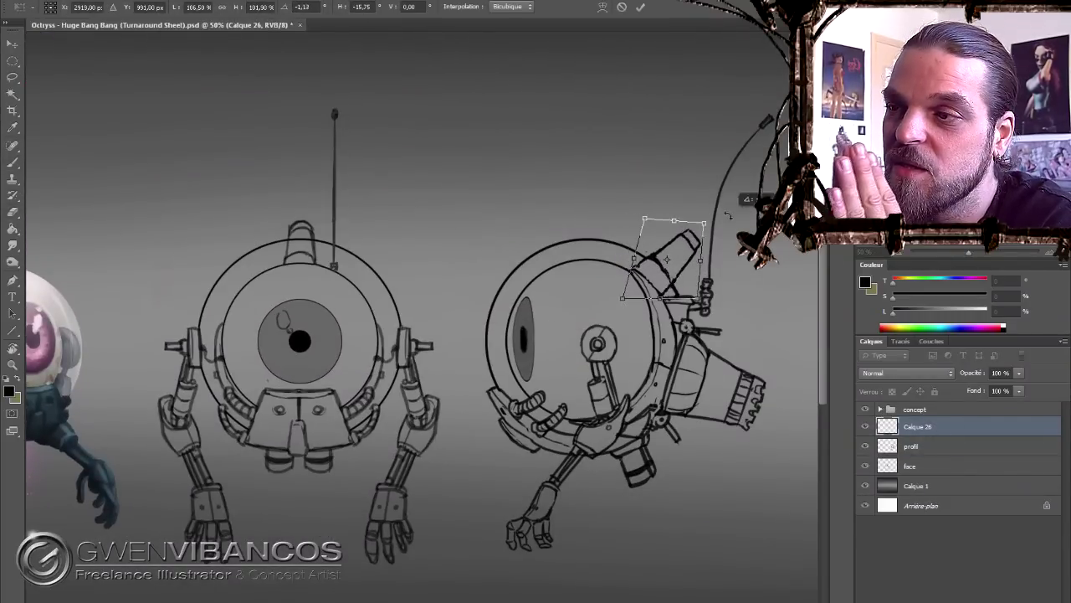
key("Return")
- Merge the upper thruster with the side view and draw branching veins on the eyeball in both views
key("e")
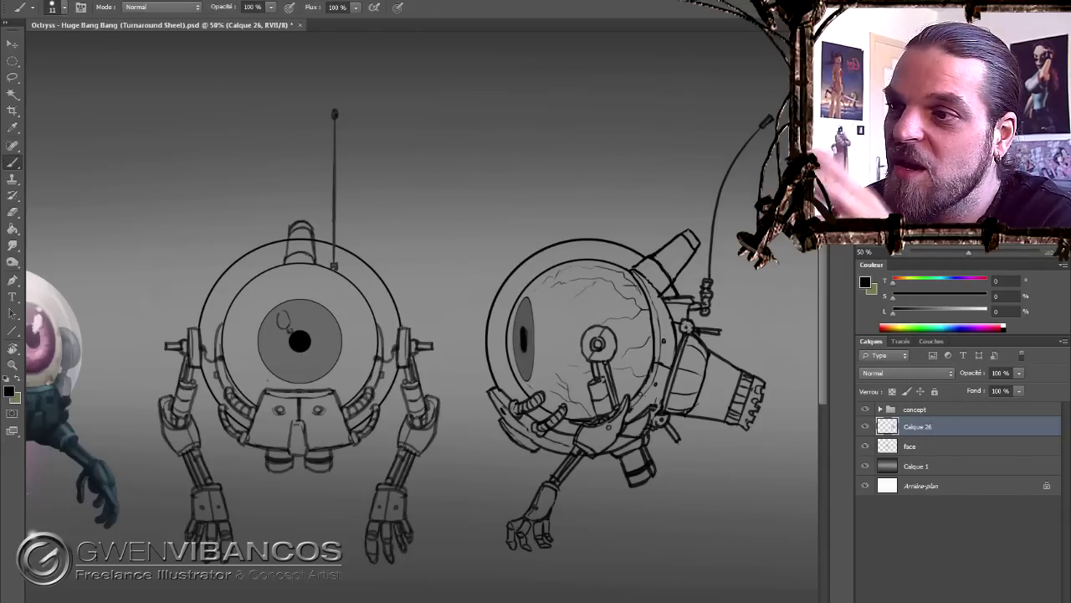
key("alt+bracketleft")
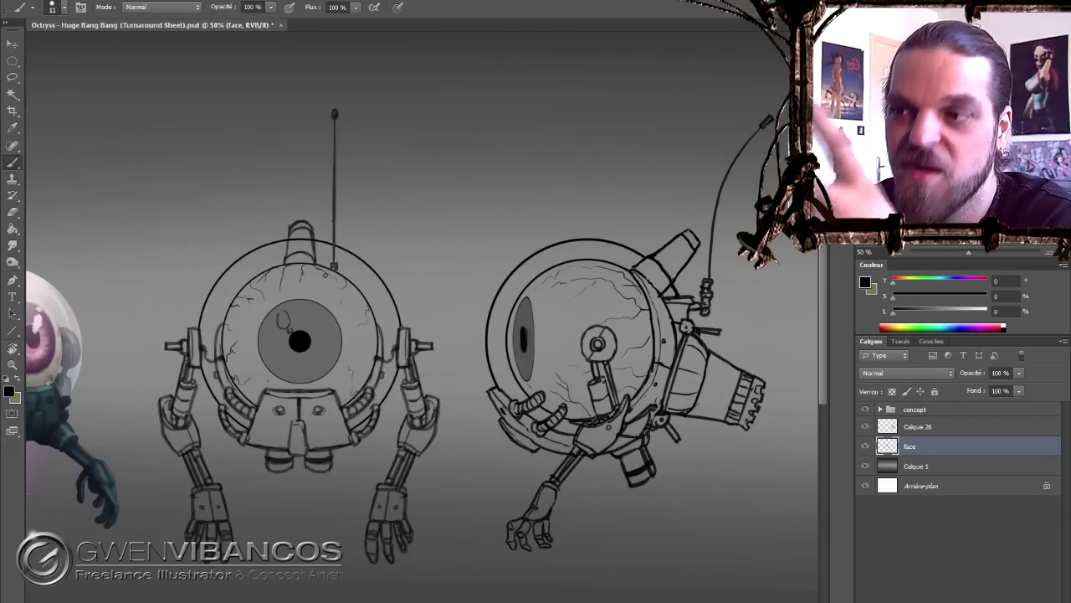
- Sketch oval glass reflections on the upper part of both domes on a new layer
key("ctrl+minus")
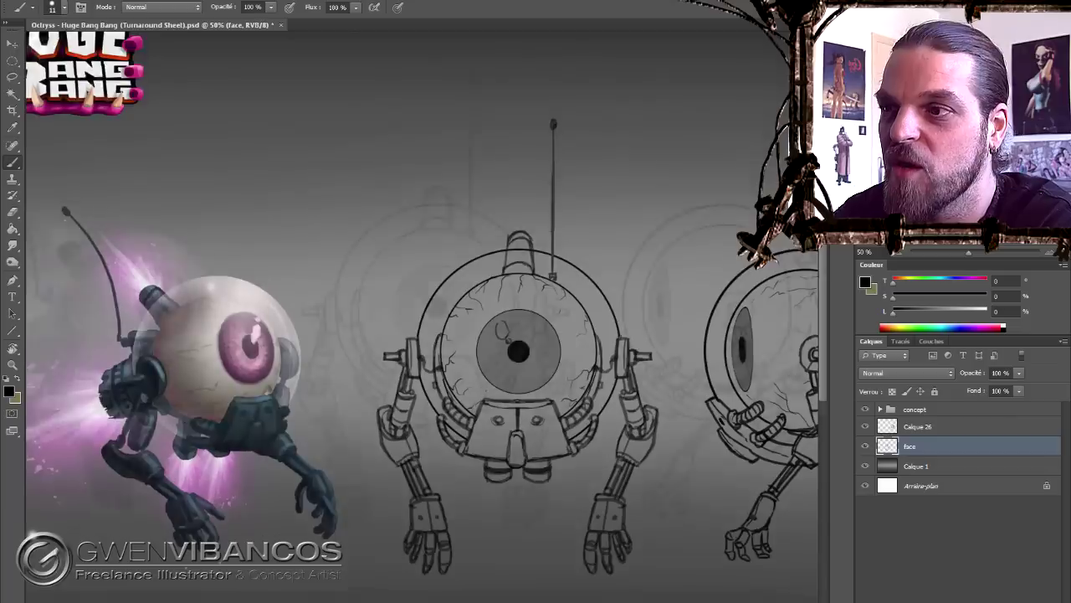
key("ctrl+shift+alt+n")
key("ctrl+plus")
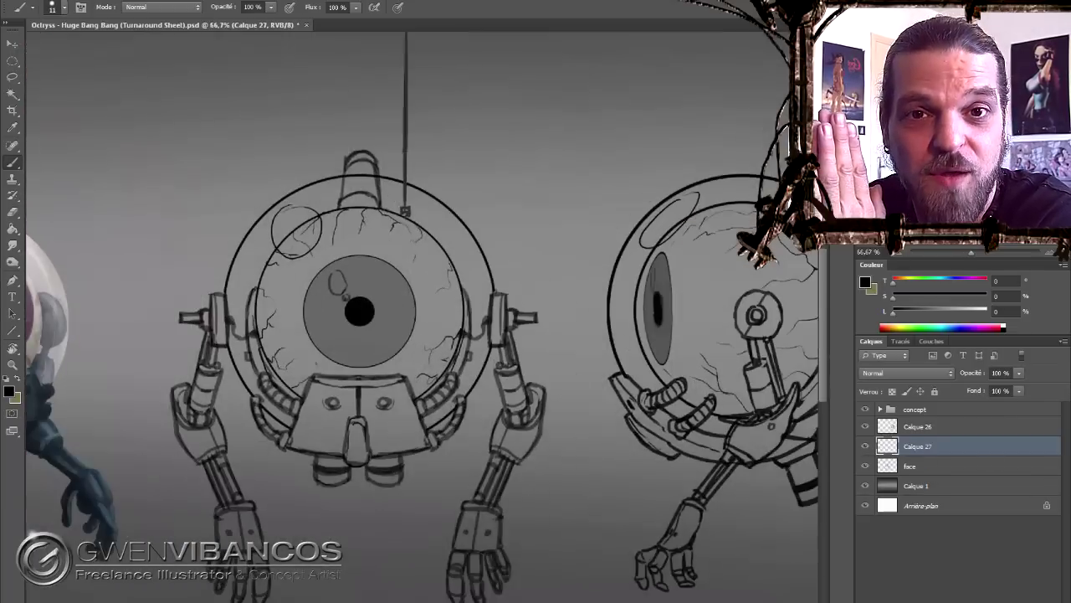
- Raise the reflections layer and merge it into the side-view layer, and open the file commands
key("ctrl+minus")
key("ctrl+bracketright")
key("alt+f")
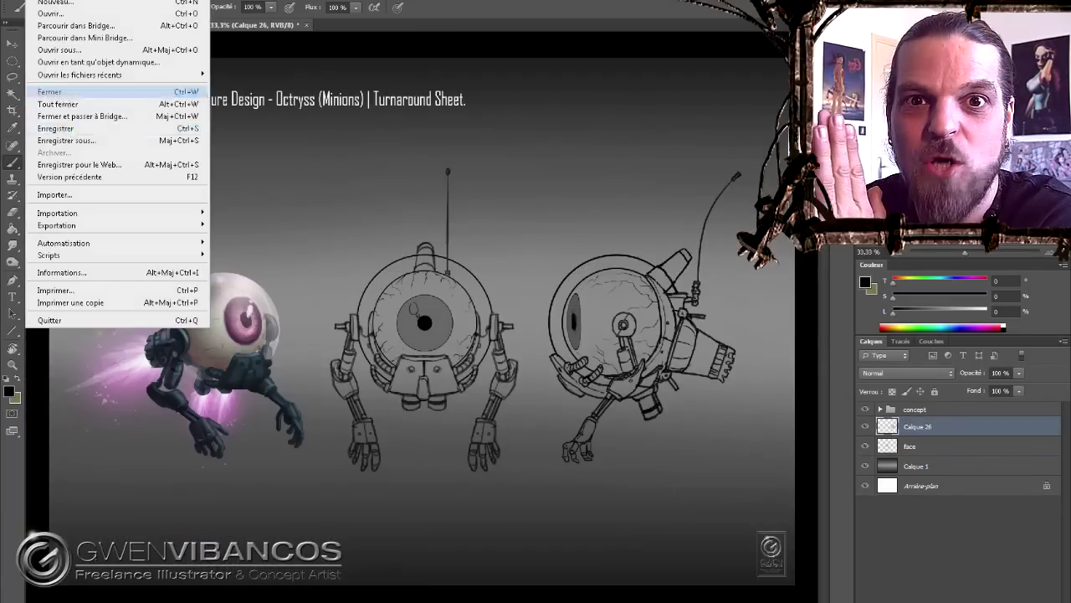